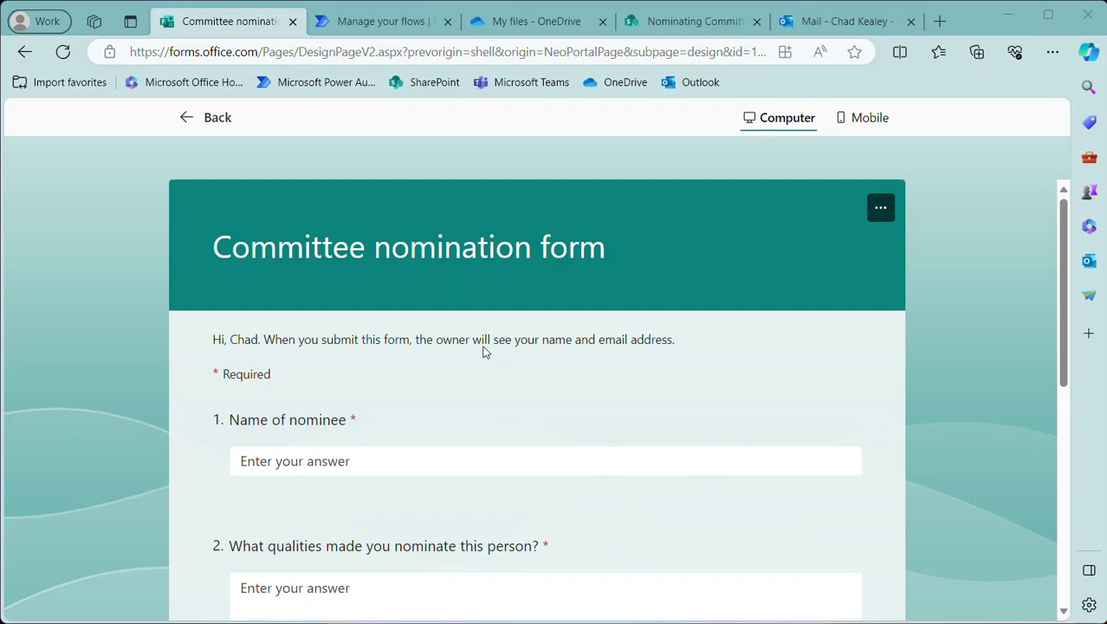
Enter the nominee's name and 'He's a good guy!', answer No, and submit the form
{"action": "left_click", "coordinate": [373, 456]}
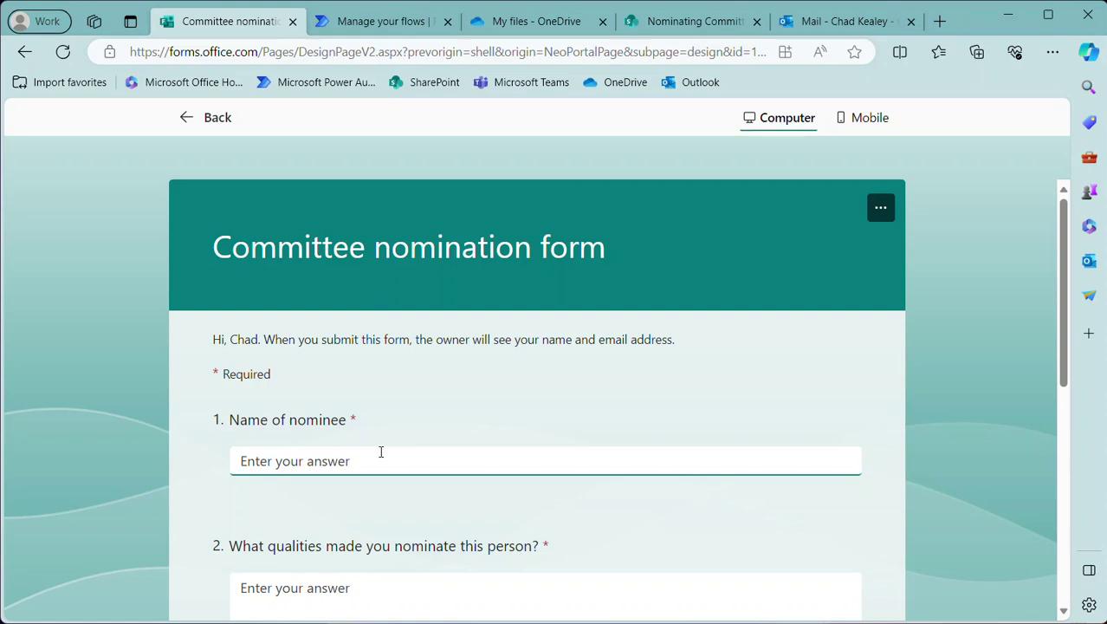
{"action": "type", "text": "Ge"}
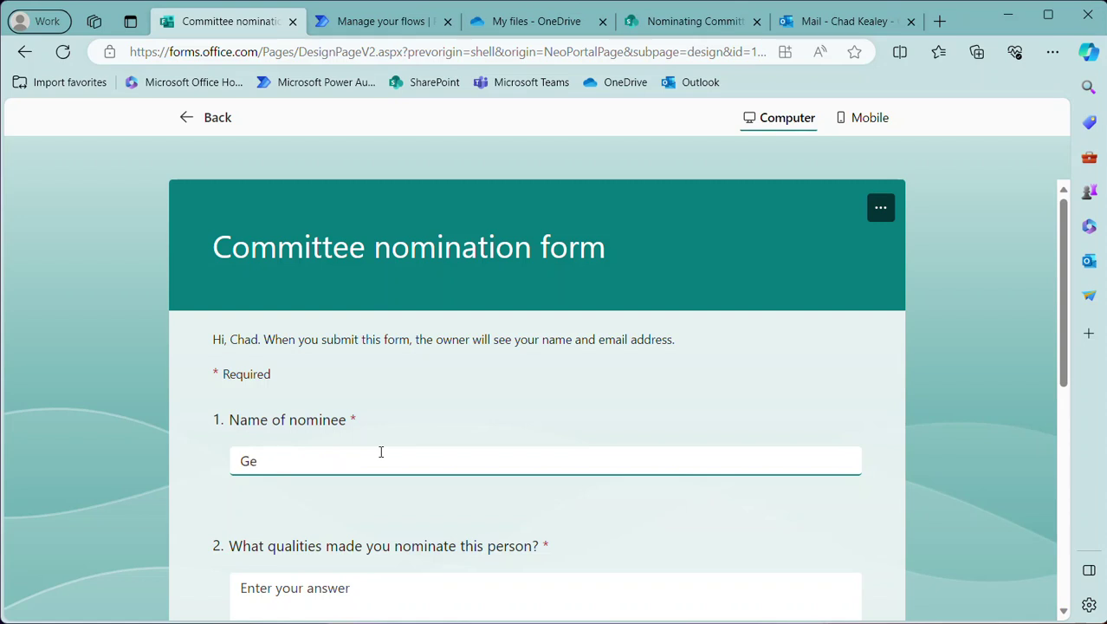
{"action": "type", "text": "orge Washington"}
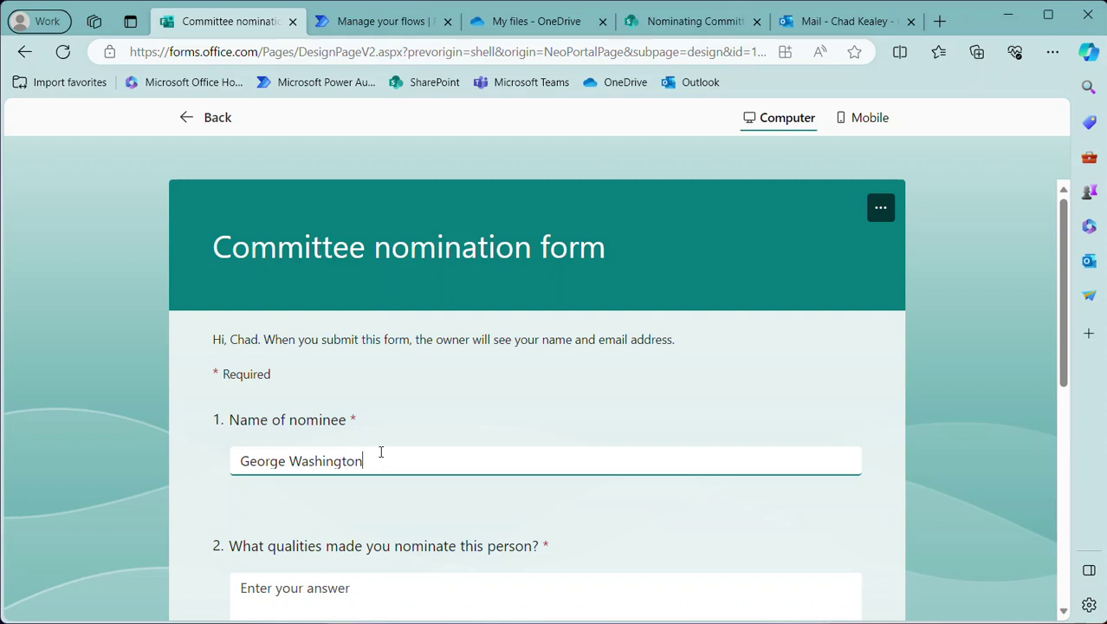
{"action": "key", "text": "Tab"}
{"action": "type", "text": "He's a "}
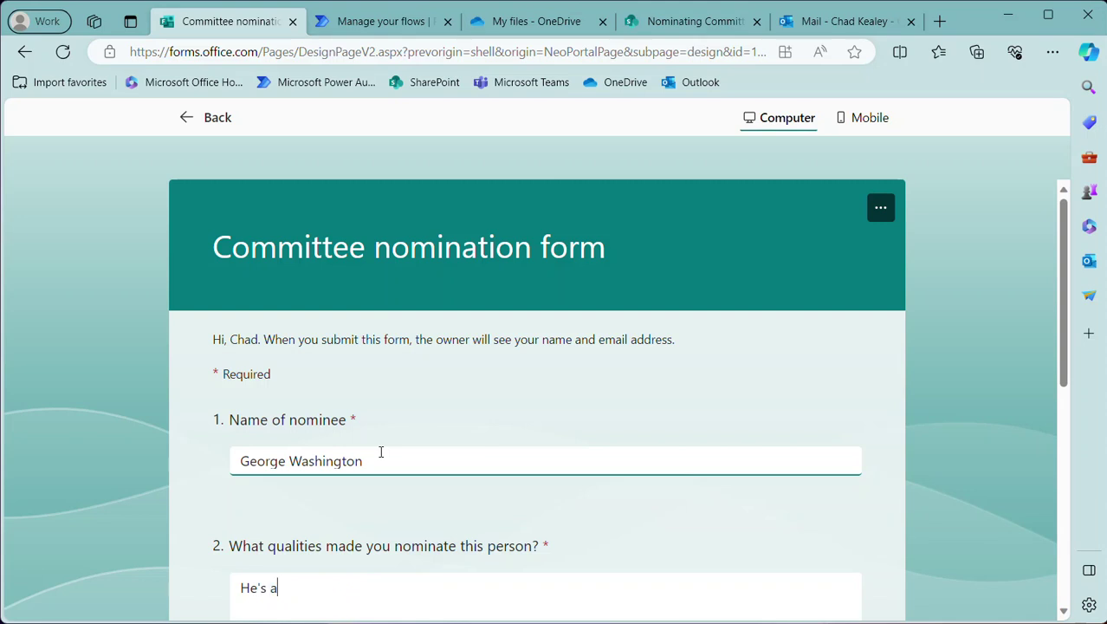
{"action": "type", "text": "good guy!"}
{"action": "scroll", "coordinate": [429, 444], "scroll_direction": "down", "scroll_amount": 4}
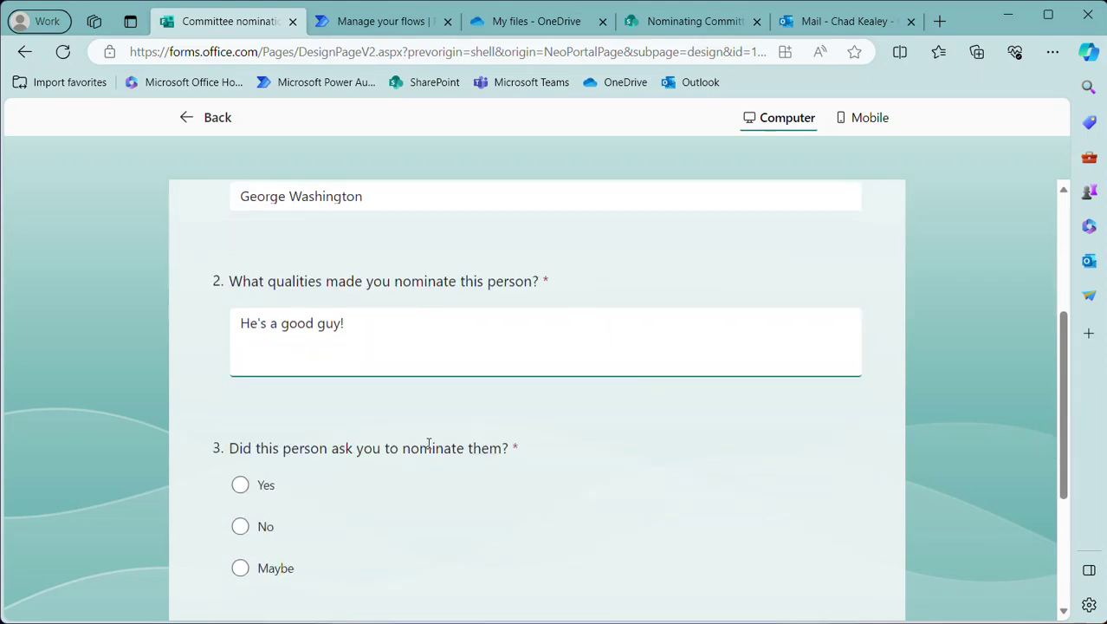
{"action": "left_click", "coordinate": [240, 460]}
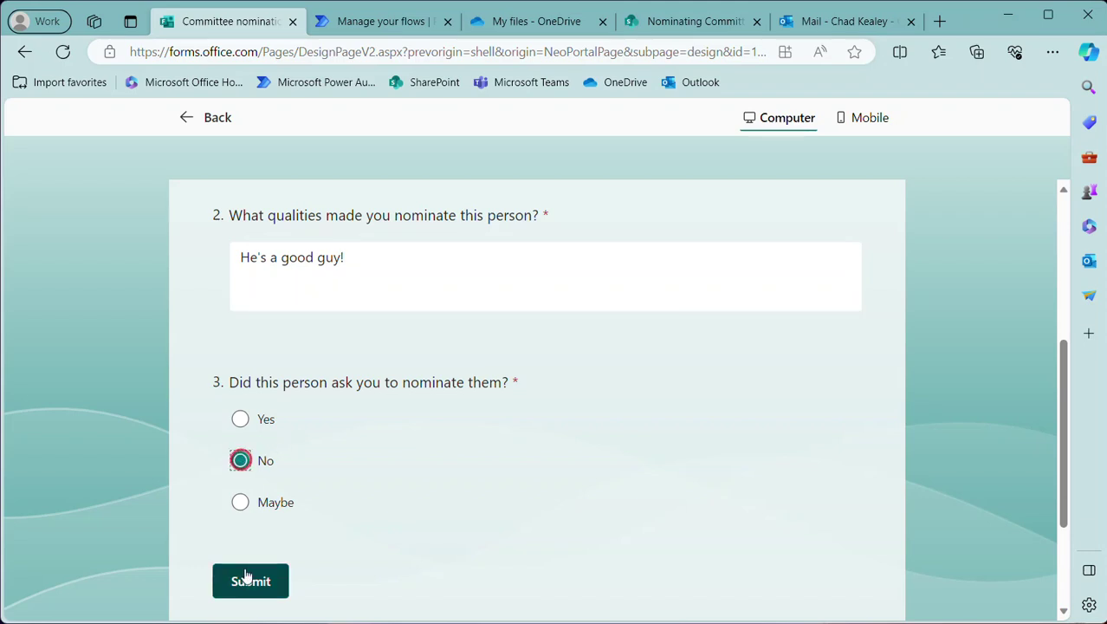
{"action": "left_click", "coordinate": [252, 582]}
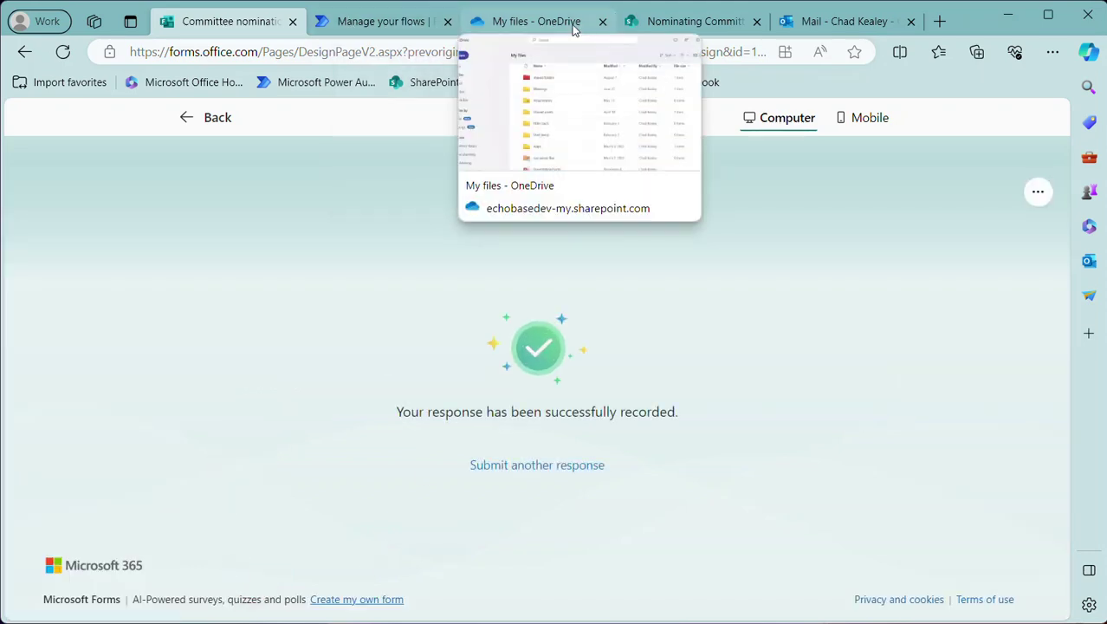
In OneDrive's PDFs (out) folder, refresh until the new Committee Nominee Response 6 PDF appears and open it
{"action": "left_click", "coordinate": [536, 22]}
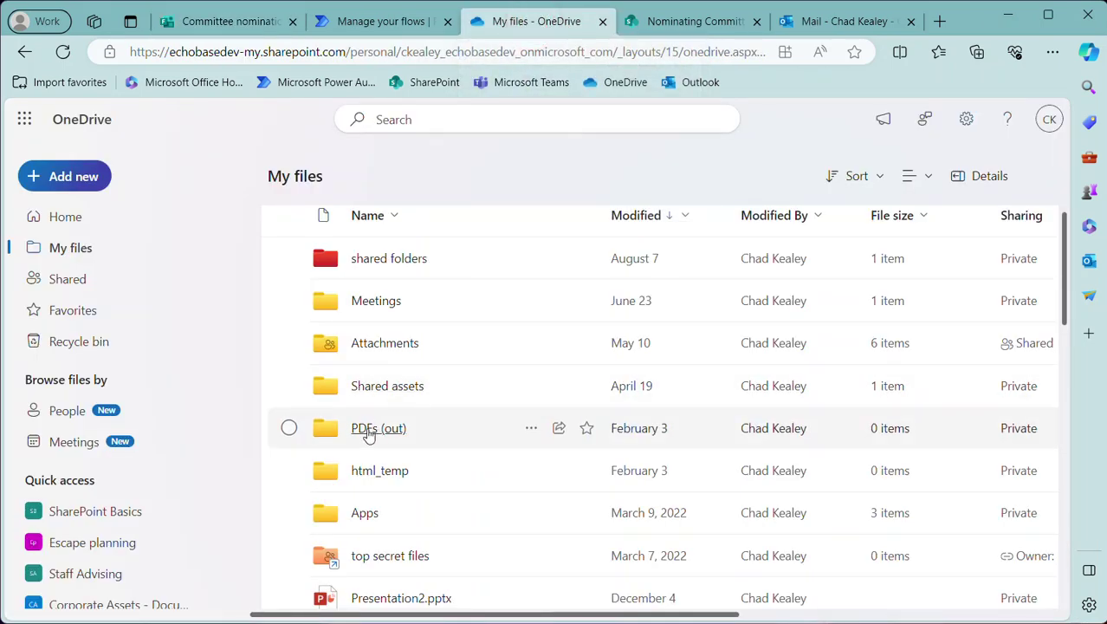
{"action": "left_click", "coordinate": [359, 433]}
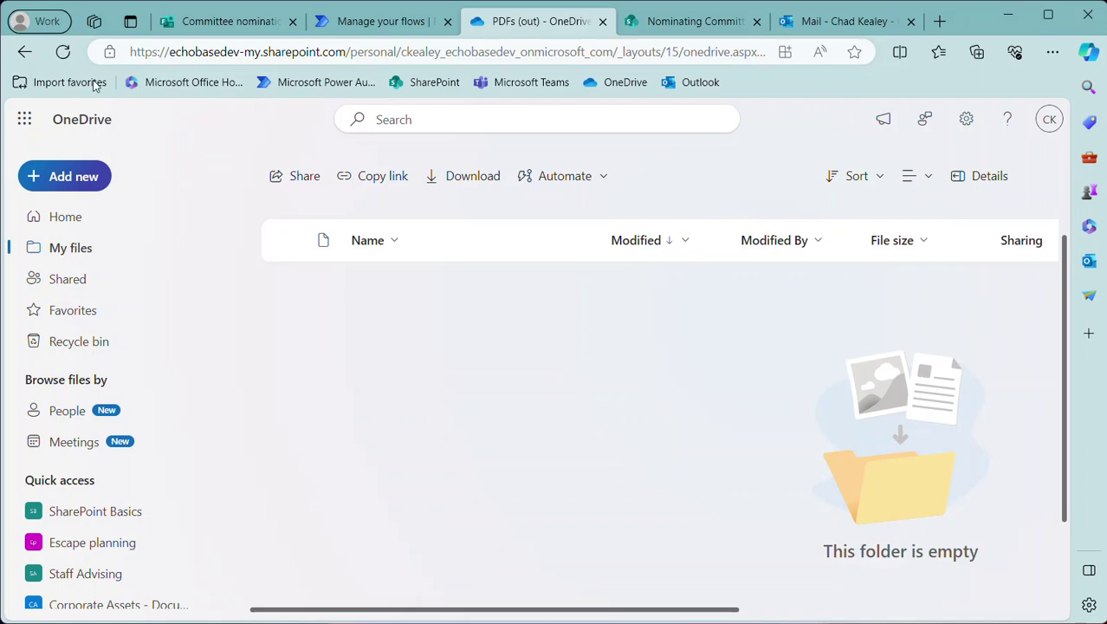
{"action": "left_click", "coordinate": [62, 52]}
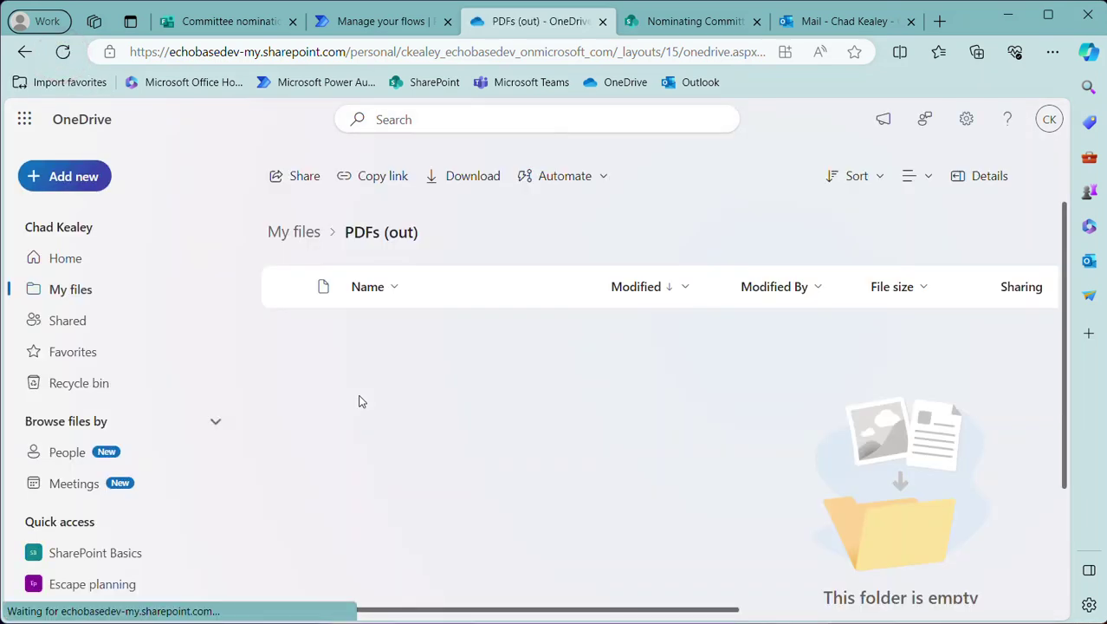
{"action": "left_click", "coordinate": [63, 52]}
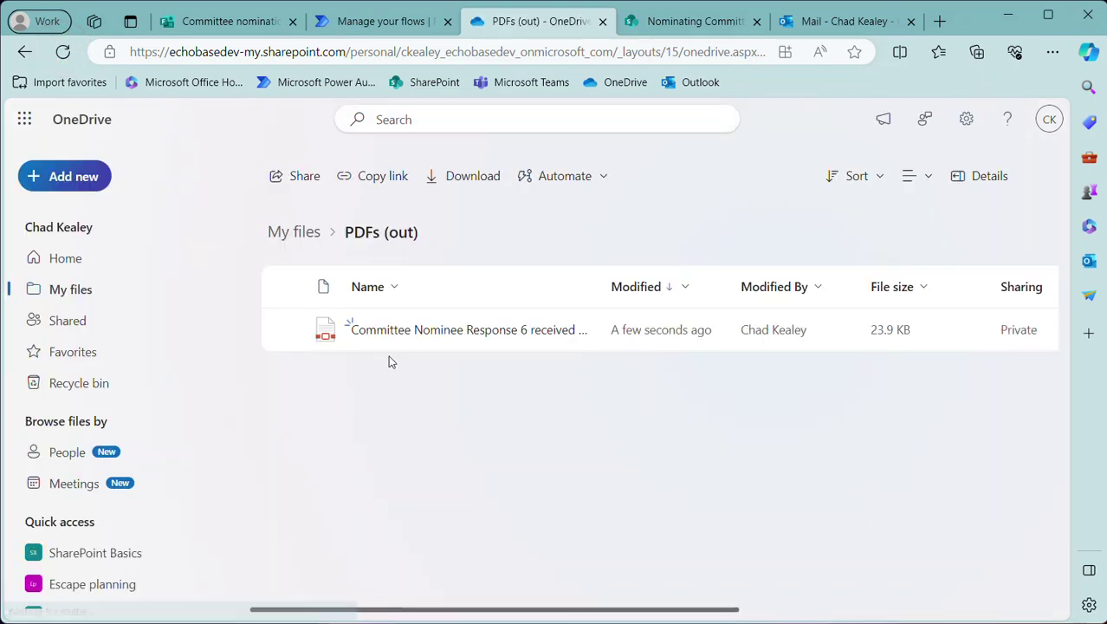
{"action": "left_click", "coordinate": [412, 337]}
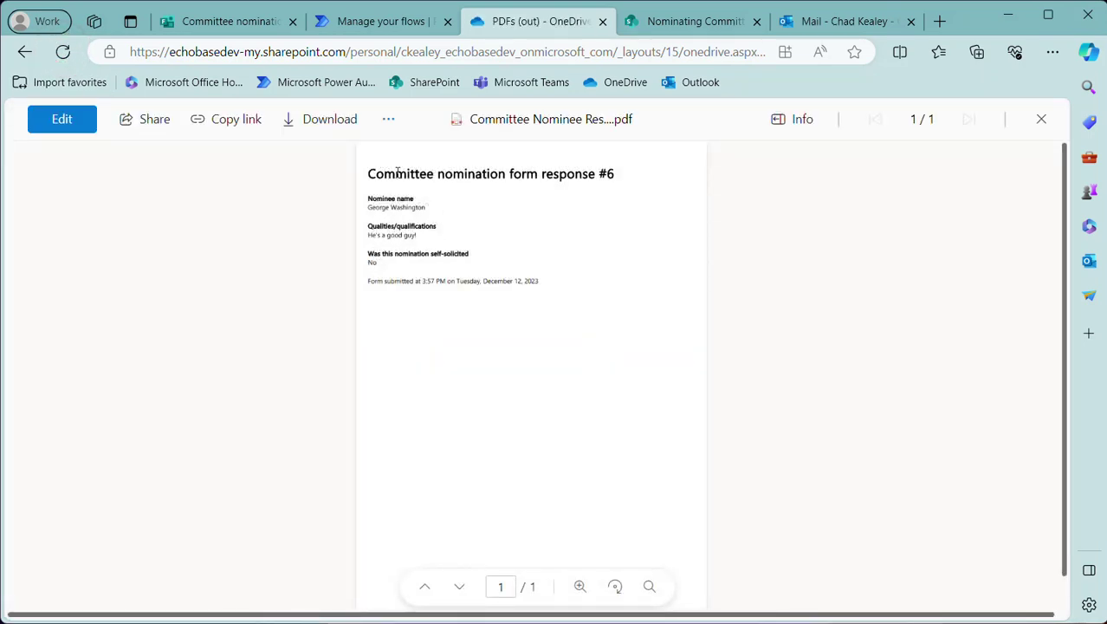
Zoom the response #6 PDF to 200% and scroll through its answers
{"action": "left_click", "coordinate": [580, 586]}
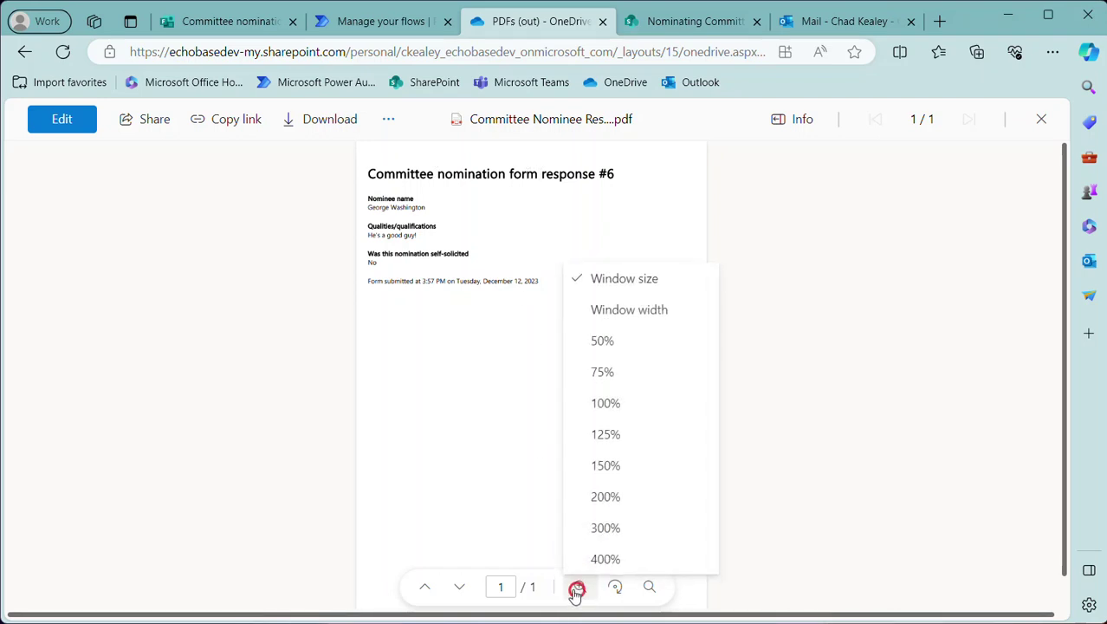
{"action": "left_click", "coordinate": [611, 498]}
{"action": "scroll", "coordinate": [544, 415], "scroll_direction": "up", "scroll_amount": 5}
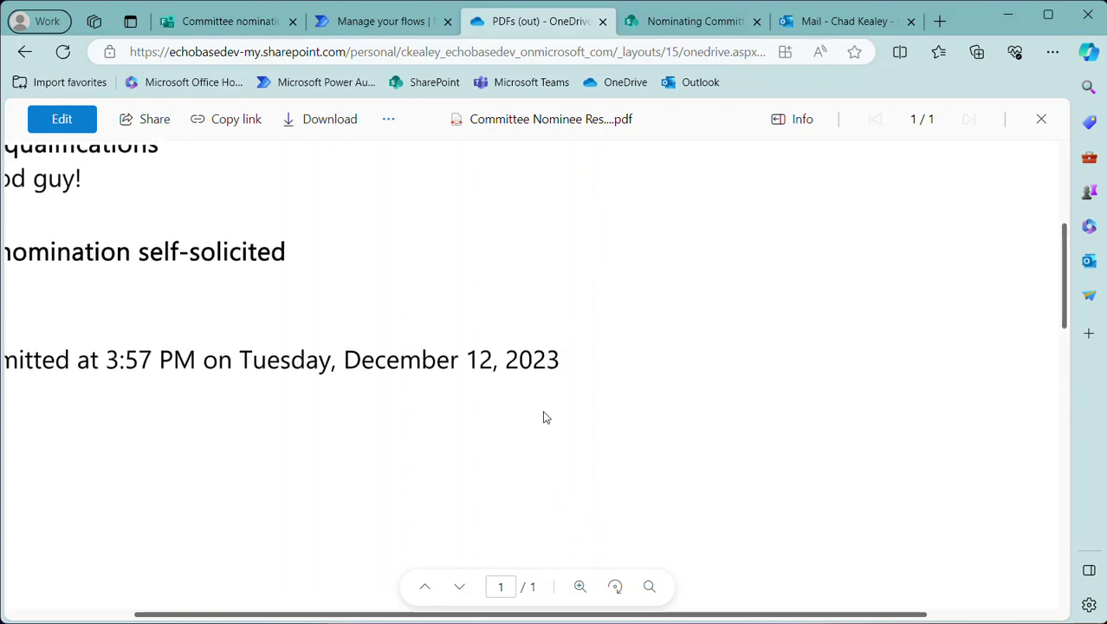
{"action": "left_click", "coordinate": [367, 413]}
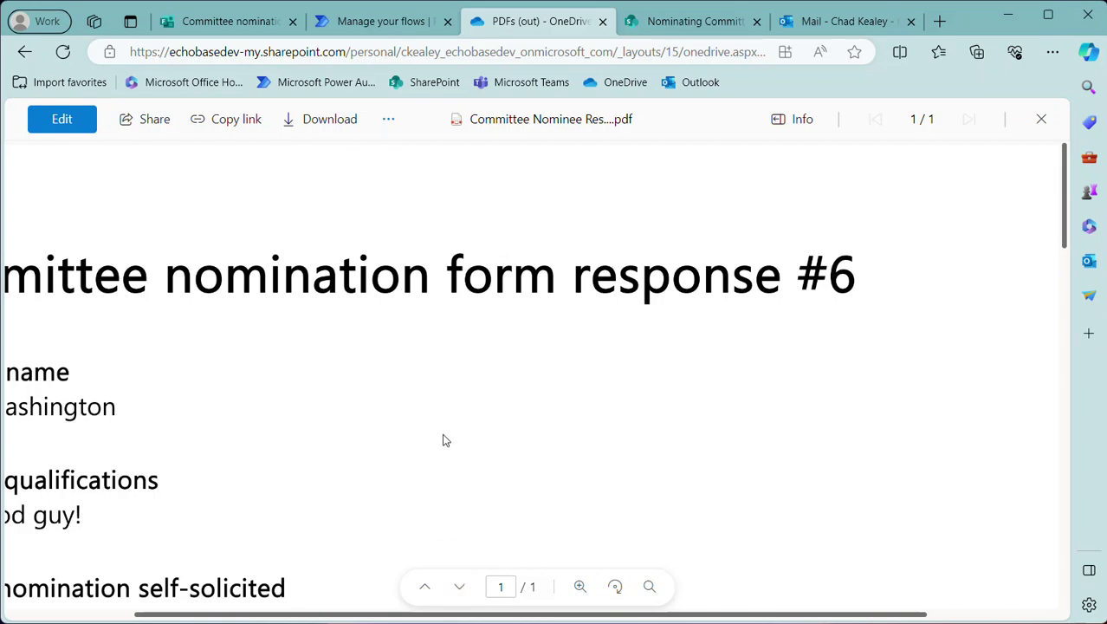
{"action": "scroll", "coordinate": [452, 425], "scroll_direction": "down", "scroll_amount": 2}
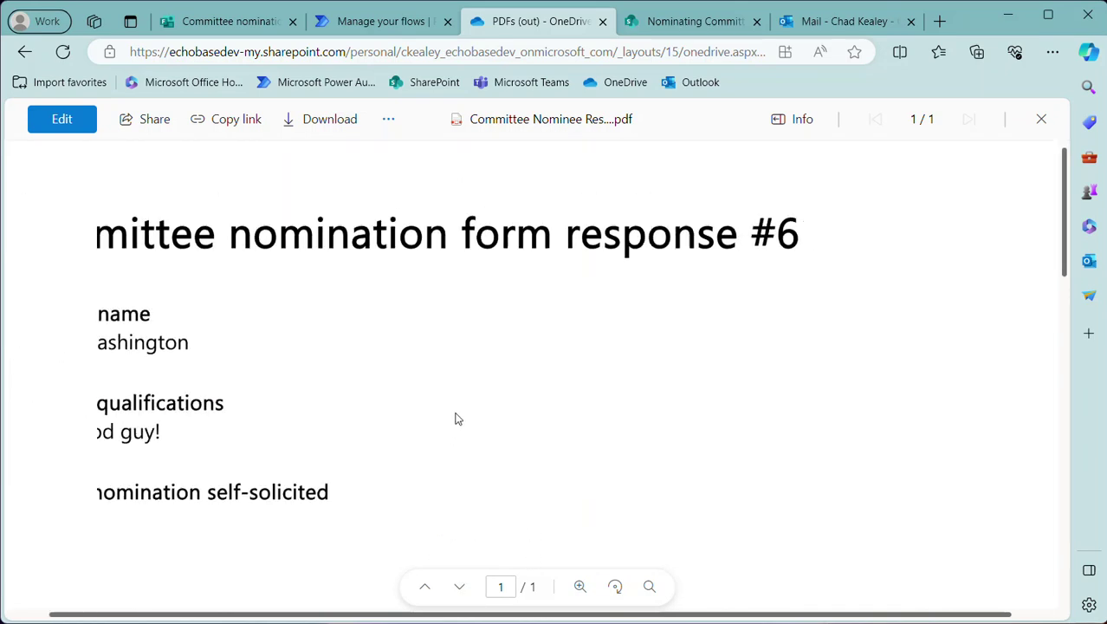
{"action": "scroll", "coordinate": [454, 417], "scroll_direction": "down", "scroll_amount": 1}
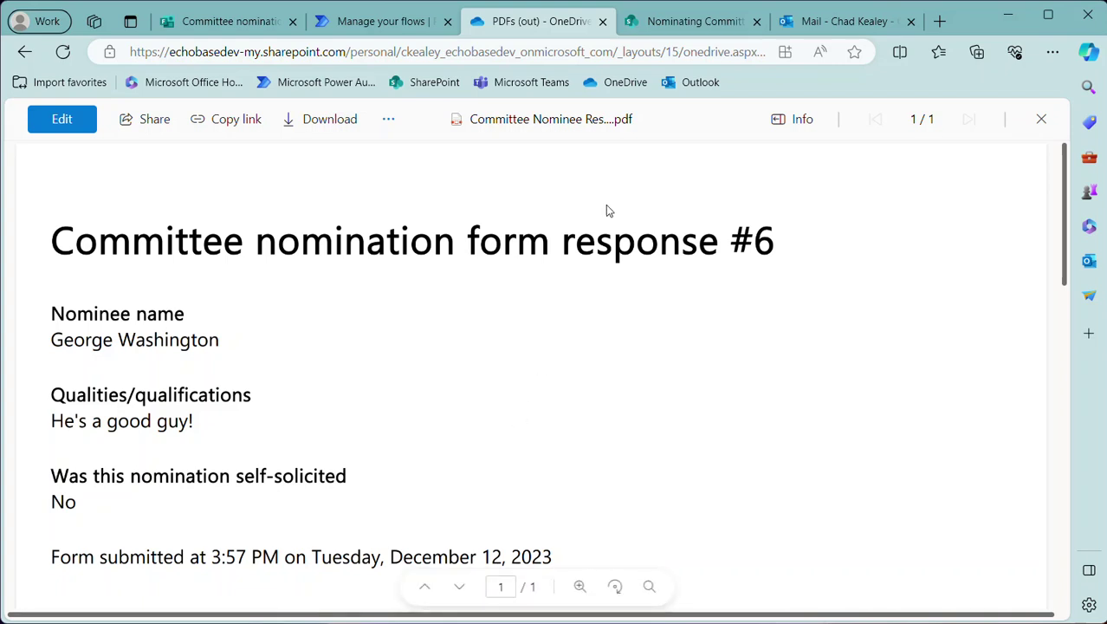
Go to the Nominating Committee site's home page and open its empty Nominations library
{"action": "left_click", "coordinate": [691, 24]}
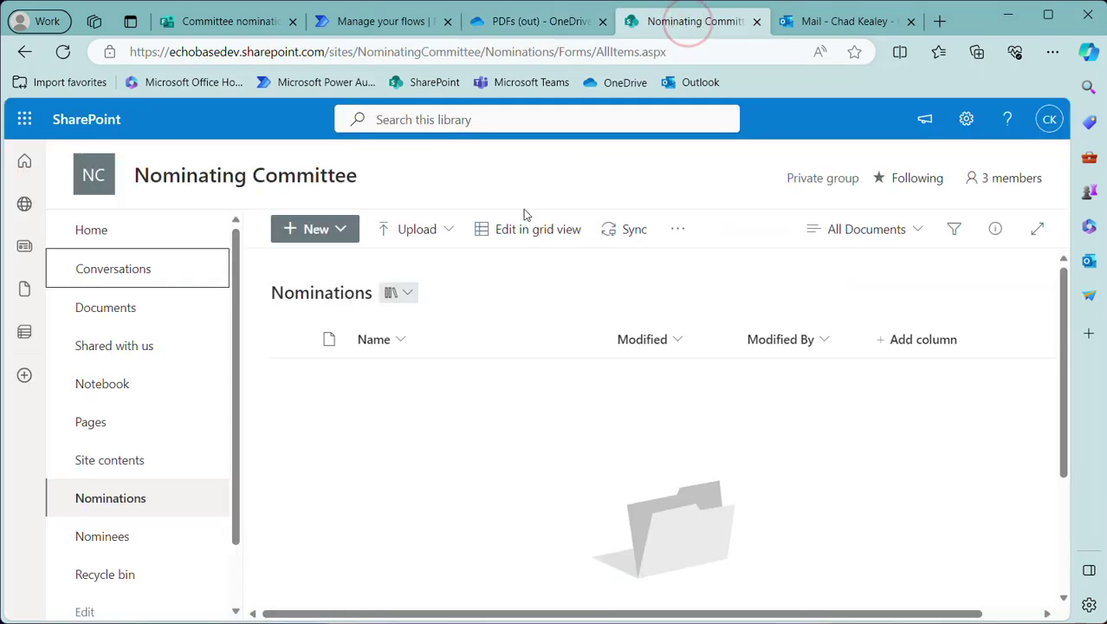
{"action": "left_click", "coordinate": [97, 232]}
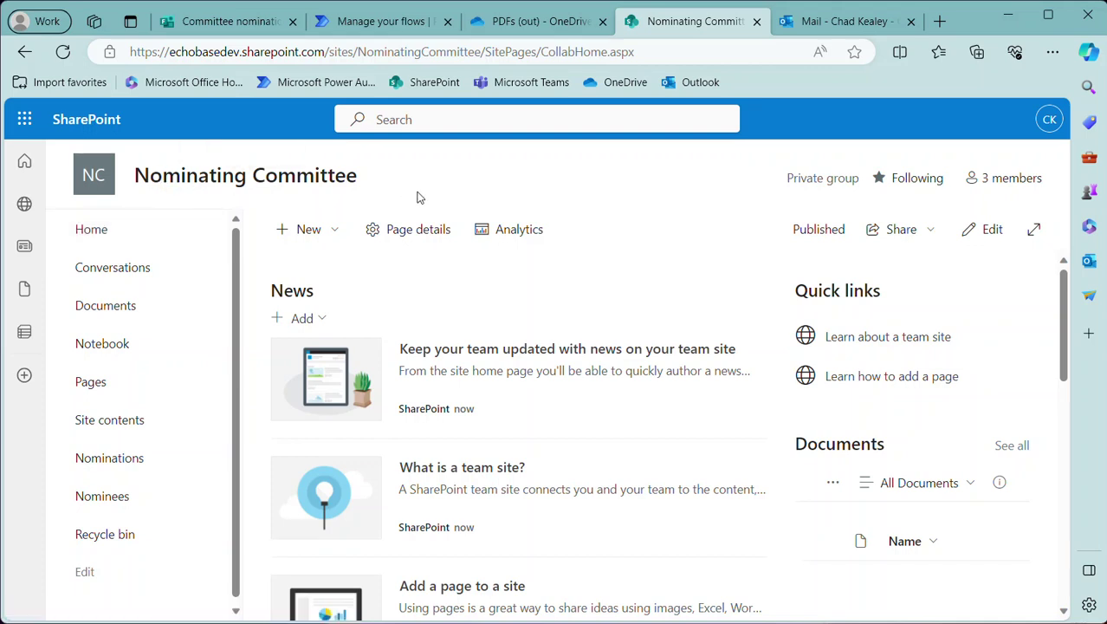
{"action": "left_click", "coordinate": [107, 461]}
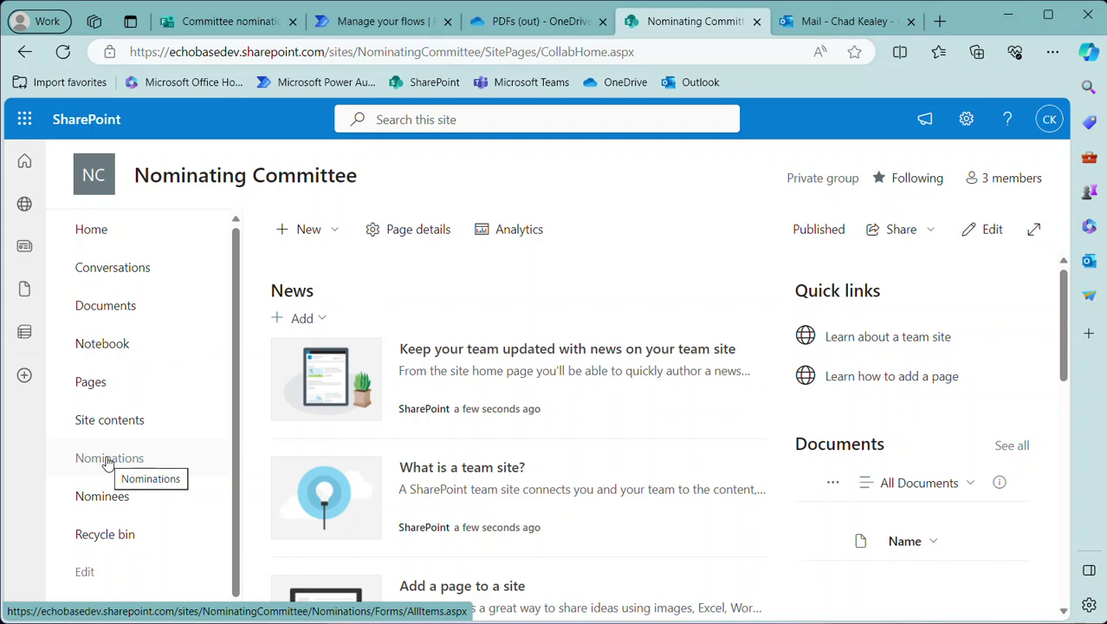
{"action": "left_click", "coordinate": [106, 461]}
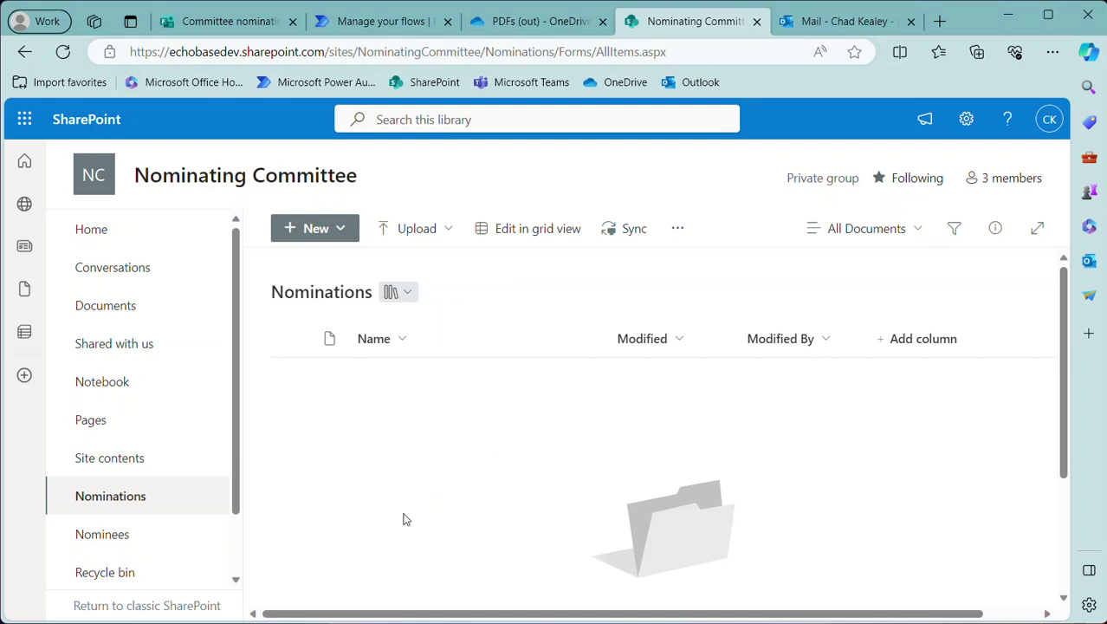
View the empty Nominees list, then return to the 'TEST: Form to PDF' flow details
{"action": "left_click", "coordinate": [106, 543]}
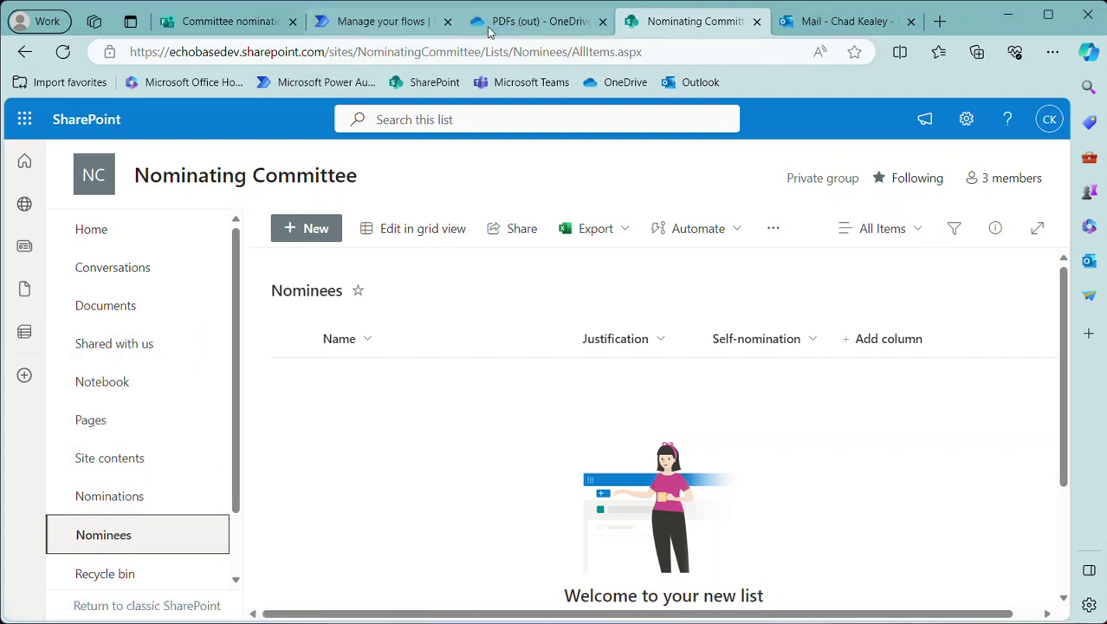
{"action": "left_click", "coordinate": [400, 19]}
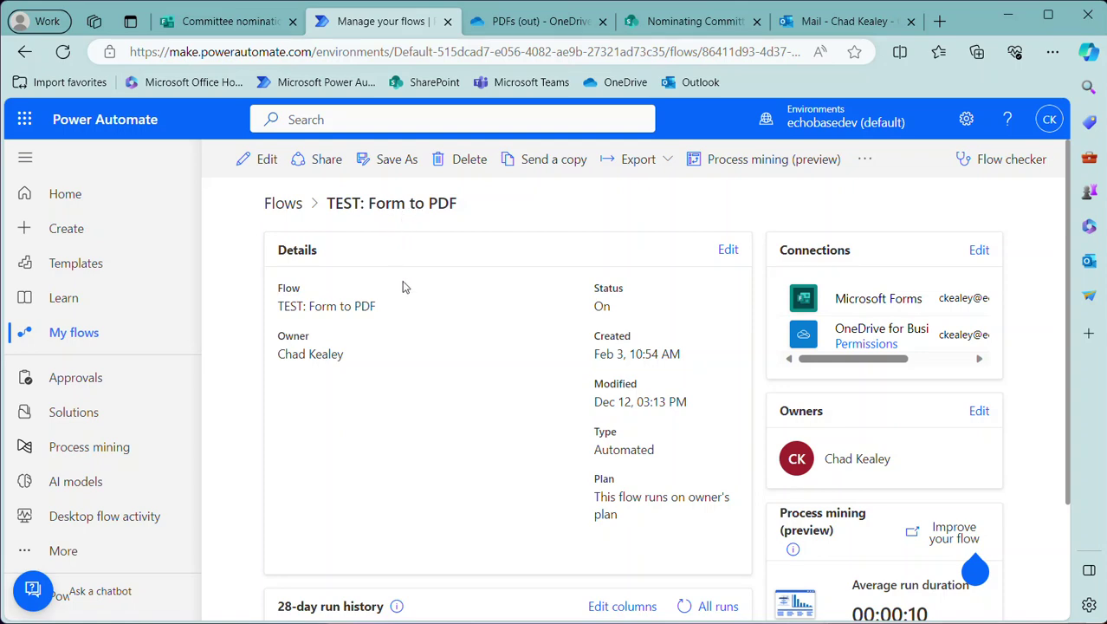
Refresh the 'TEST: Form to PDF' run history to confirm the new run, then edit the flow
{"action": "scroll", "coordinate": [433, 490], "scroll_direction": "down", "scroll_amount": 2}
{"action": "left_click", "coordinate": [683, 457]}
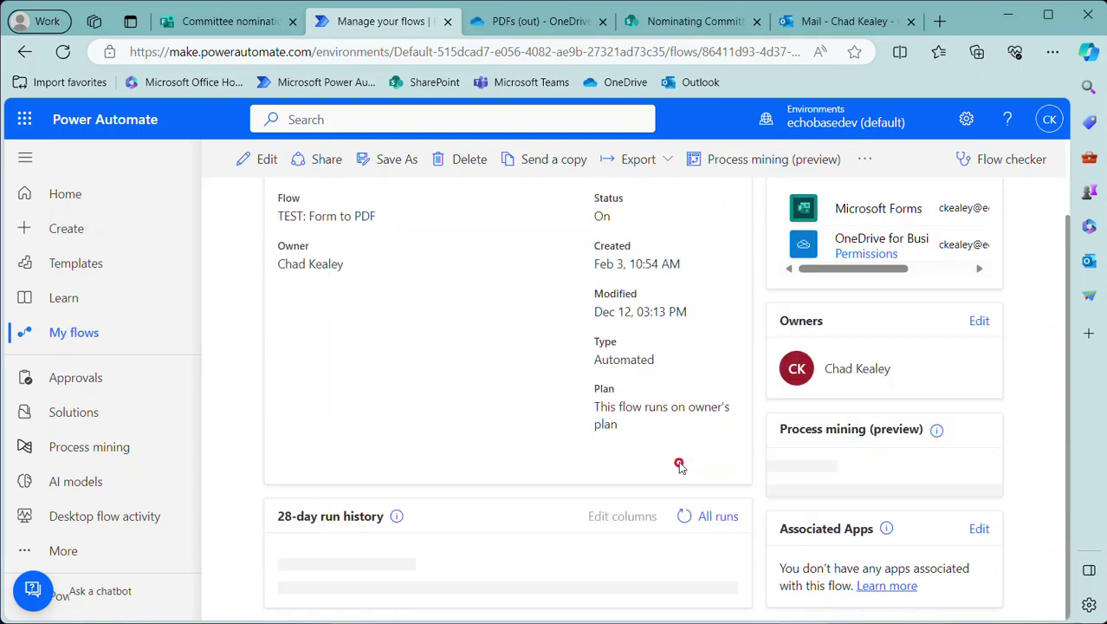
{"action": "scroll", "coordinate": [392, 561], "scroll_direction": "down", "scroll_amount": 1}
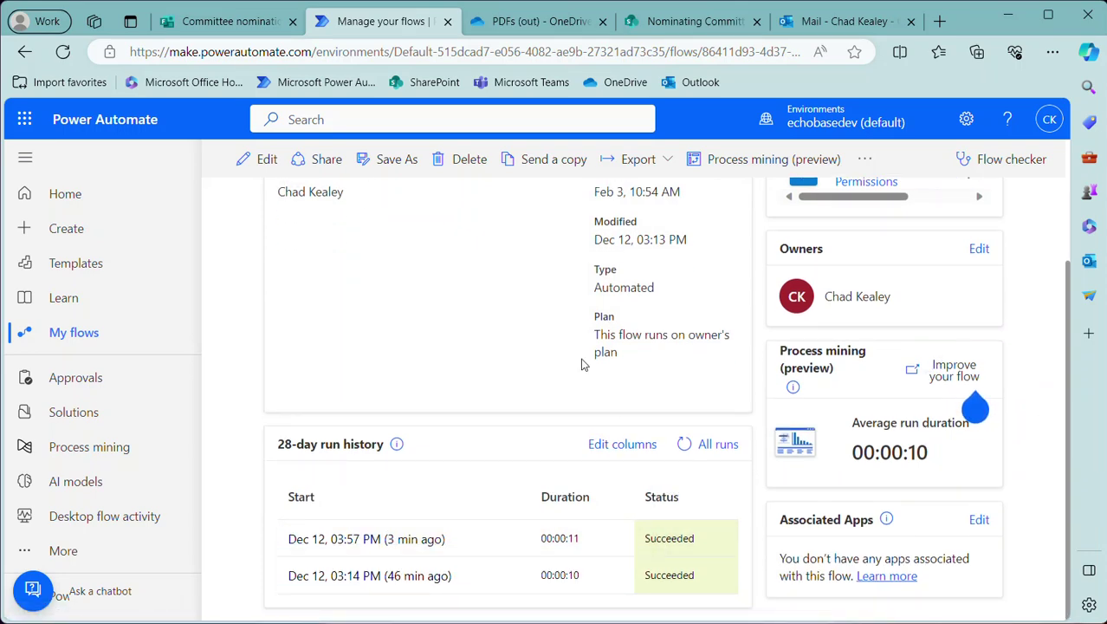
{"action": "scroll", "coordinate": [503, 342], "scroll_direction": "up", "scroll_amount": 2}
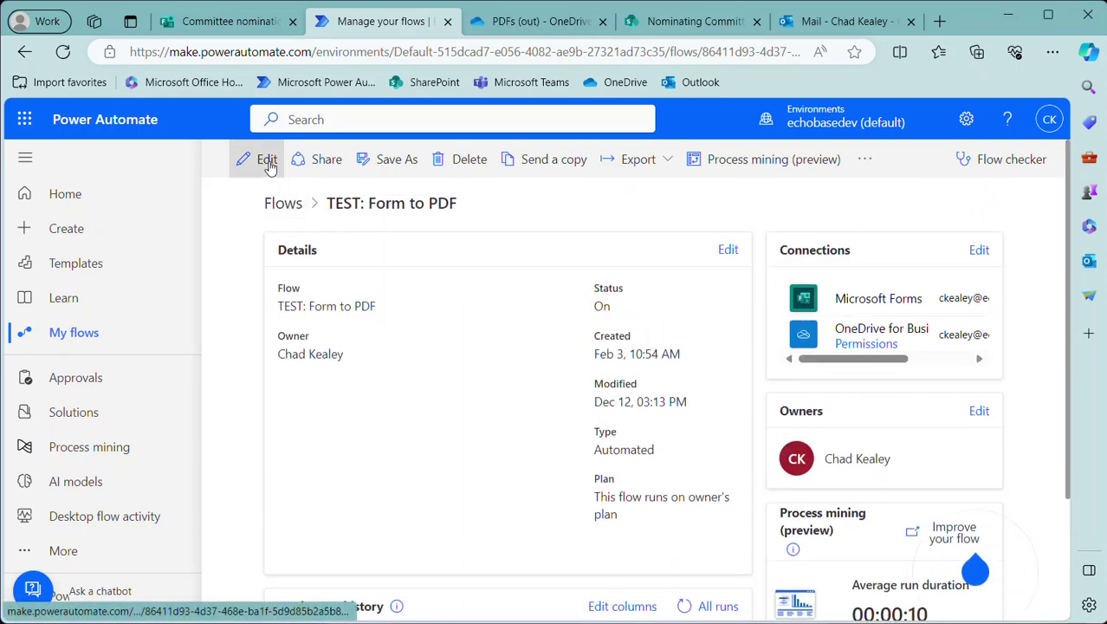
{"action": "left_click", "coordinate": [266, 161]}
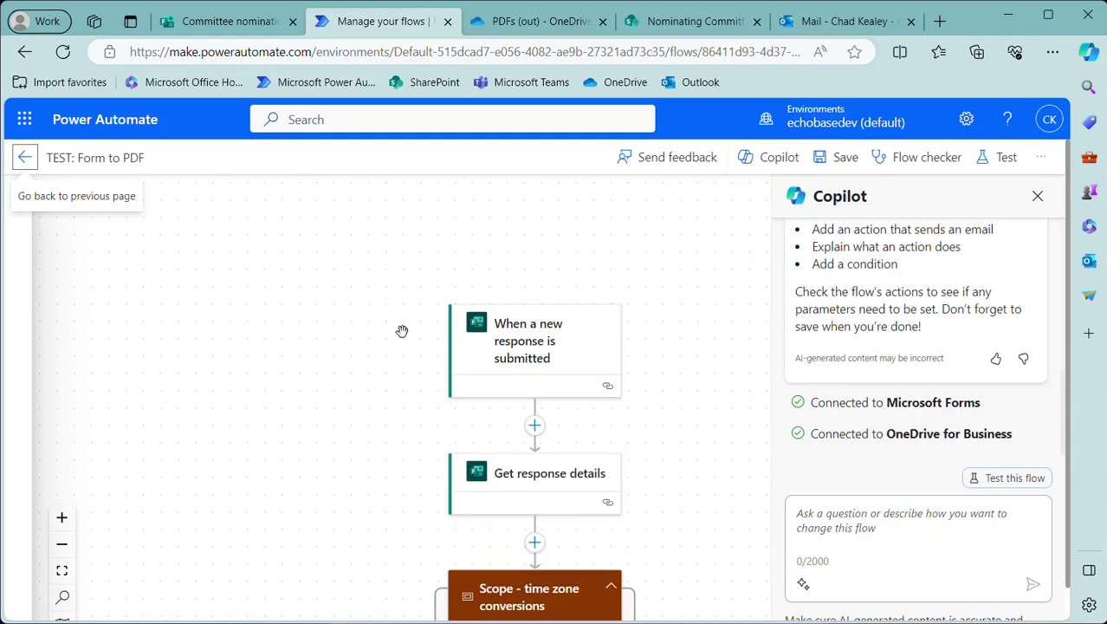
Close the Copilot panel, fit the flow to the canvas, and zoom in twice
{"action": "left_click", "coordinate": [1037, 194]}
{"action": "scroll", "coordinate": [806, 347], "scroll_direction": "down", "scroll_amount": 3}
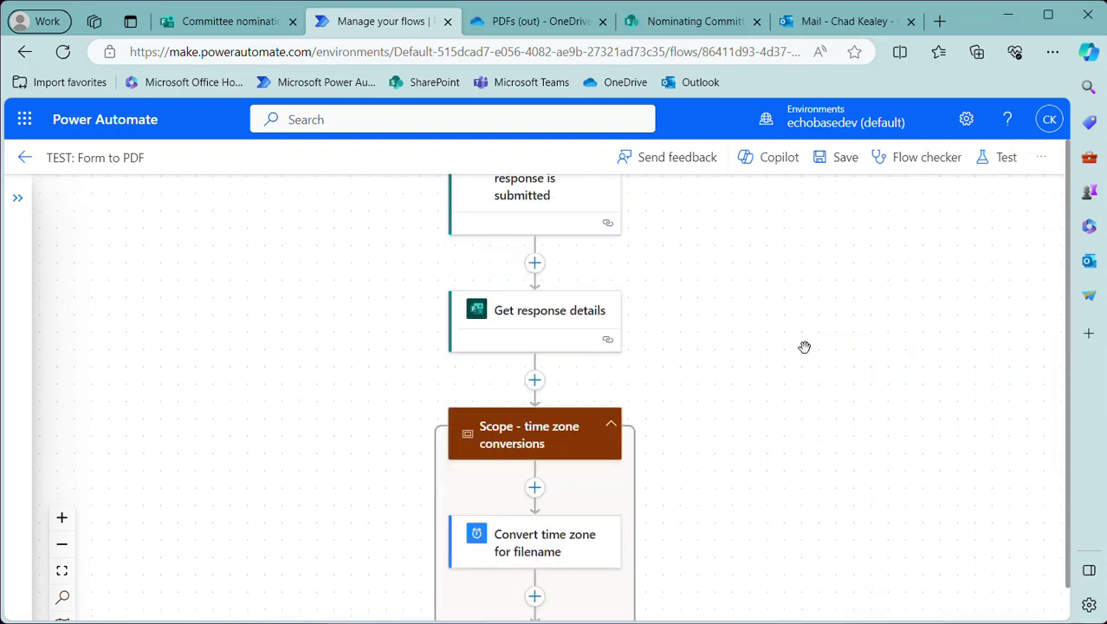
{"action": "scroll", "coordinate": [807, 347], "scroll_direction": "up", "scroll_amount": 2}
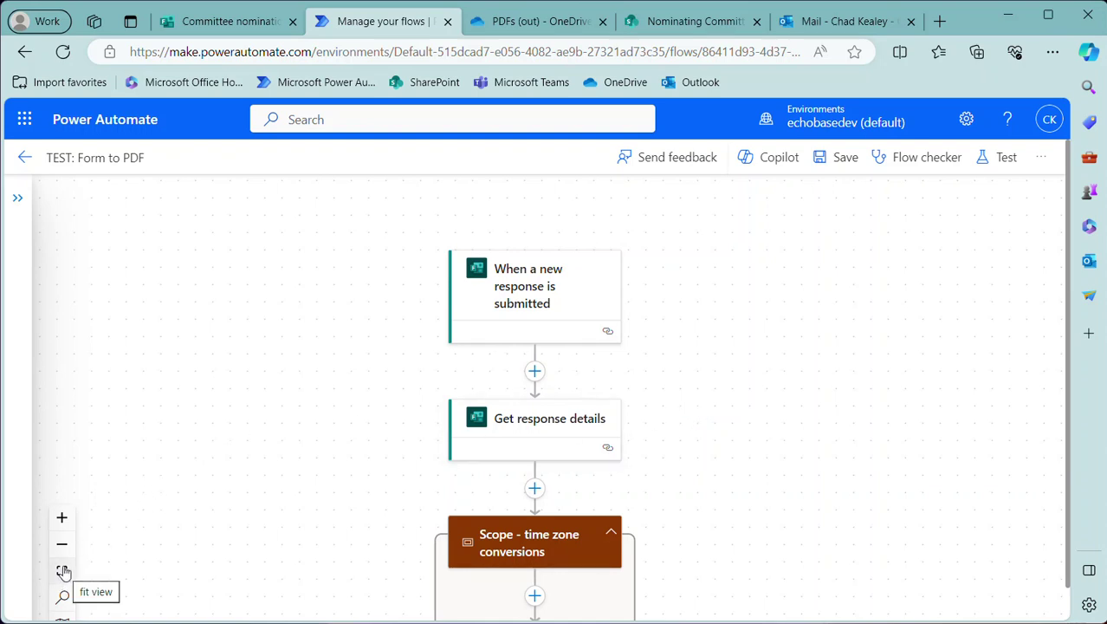
{"action": "left_click", "coordinate": [64, 573]}
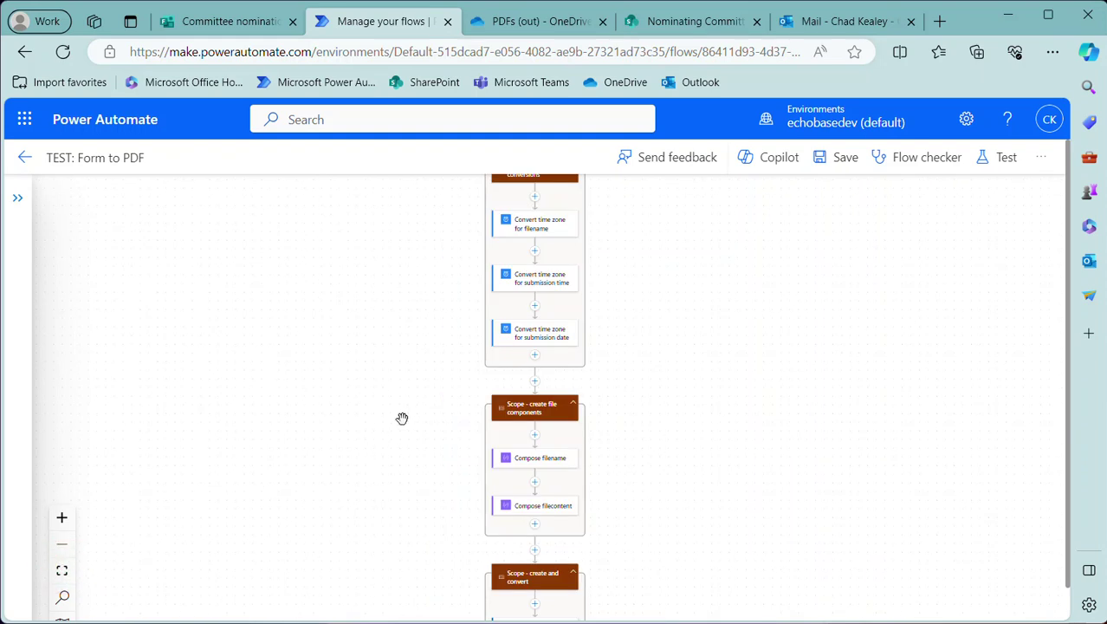
{"action": "left_click", "coordinate": [61, 518]}
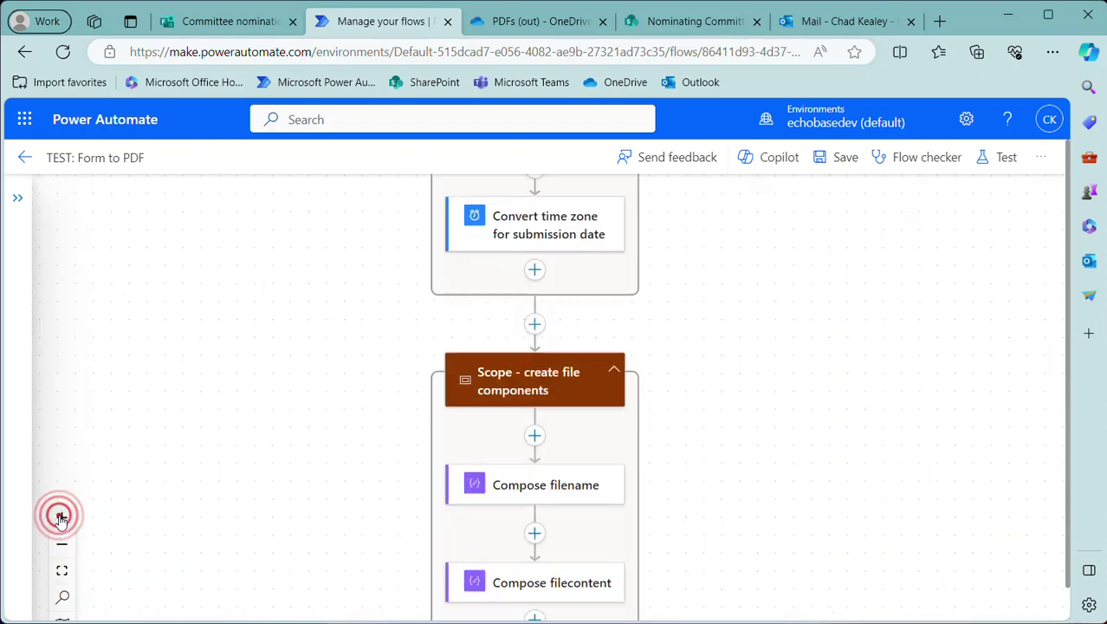
{"action": "left_click", "coordinate": [61, 517]}
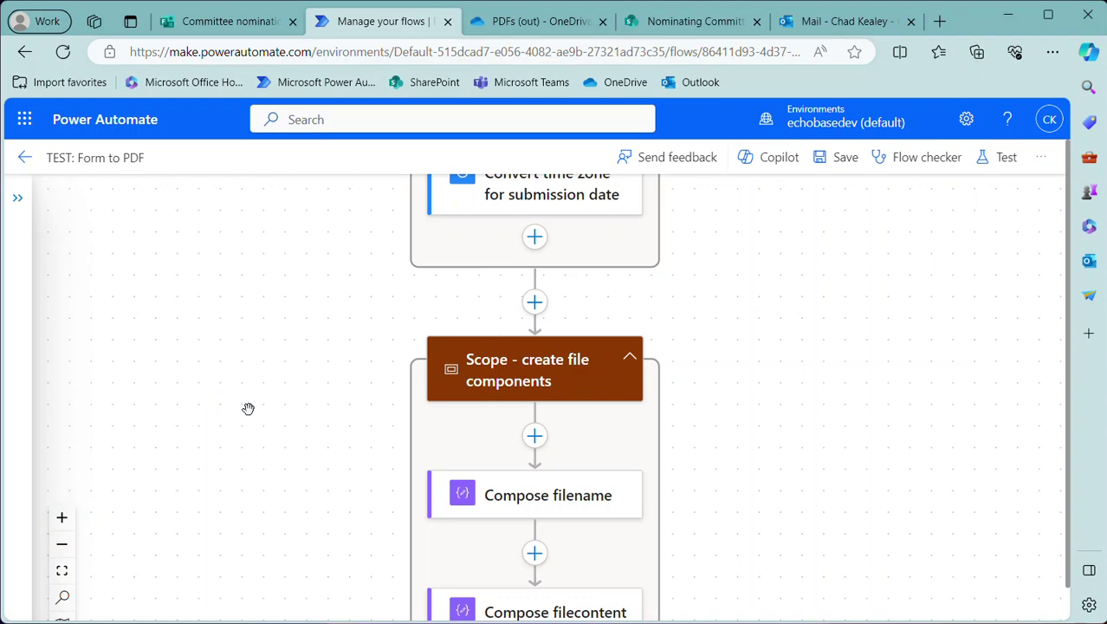
Scroll through the flow and open the Compose filename action's inputs
{"action": "scroll", "coordinate": [373, 398], "scroll_direction": "up", "scroll_amount": 5}
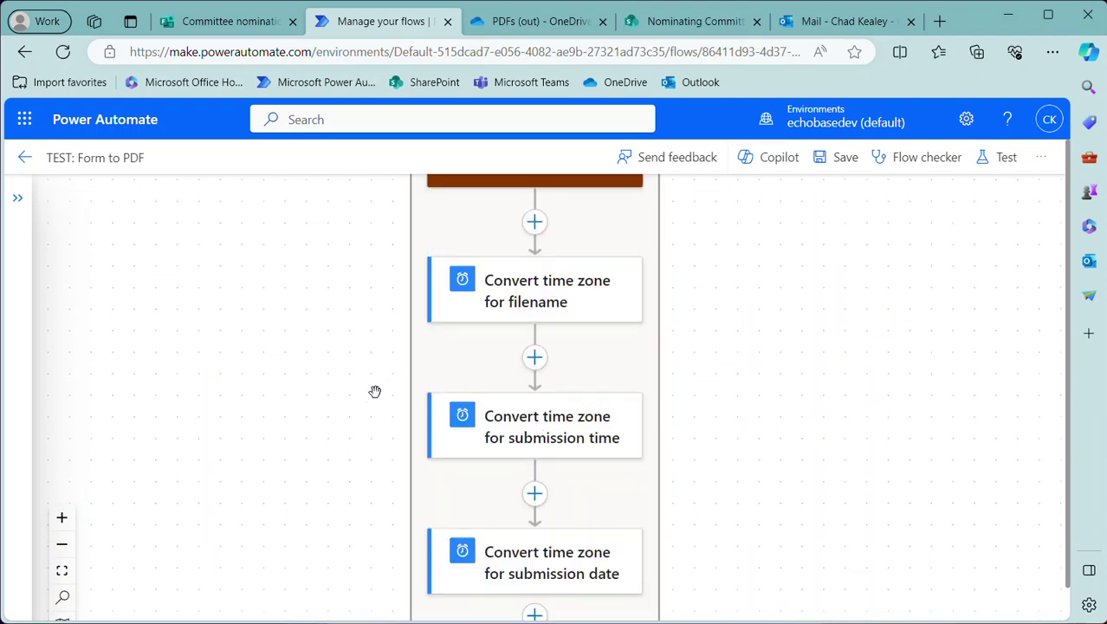
{"action": "scroll", "coordinate": [376, 392], "scroll_direction": "up", "scroll_amount": 8}
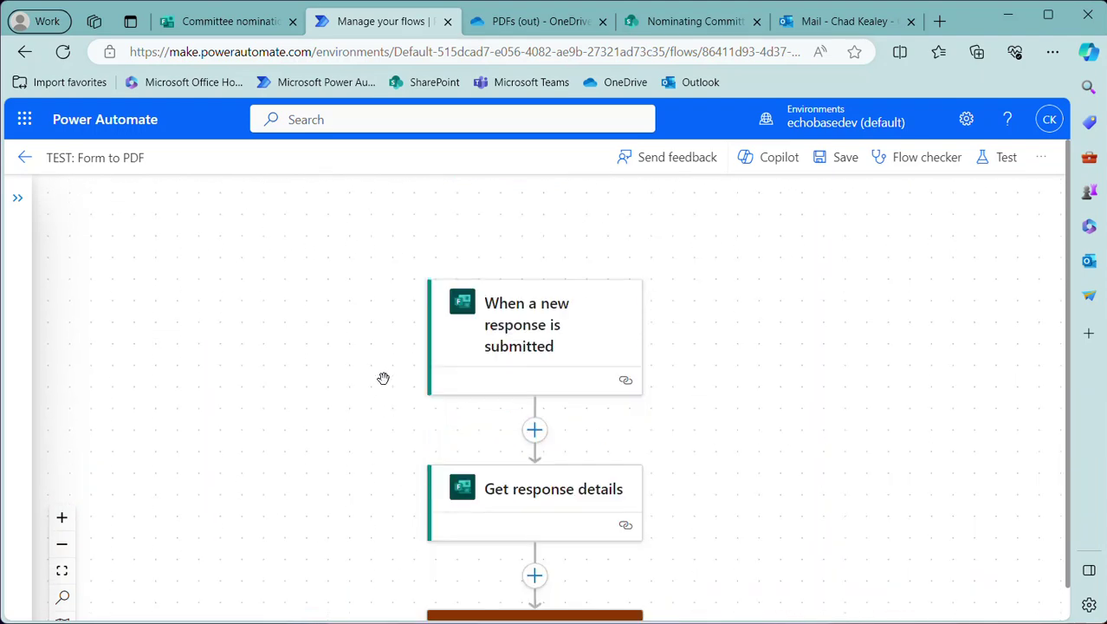
{"action": "scroll", "coordinate": [376, 377], "scroll_direction": "down", "scroll_amount": 1}
{"action": "scroll", "coordinate": [416, 355], "scroll_direction": "up", "scroll_amount": 1}
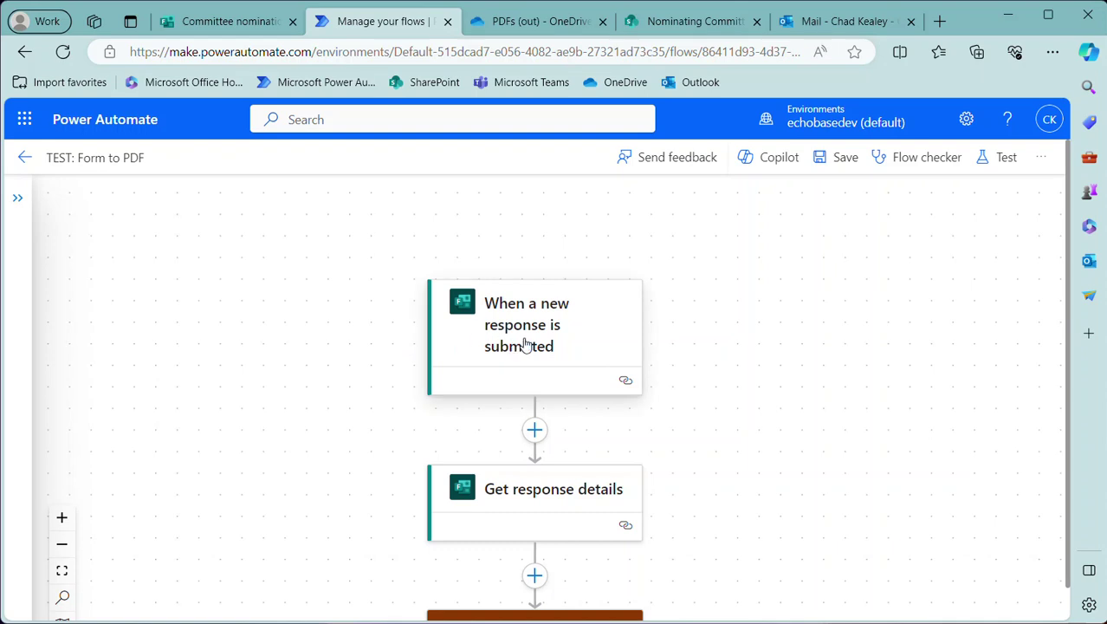
{"action": "scroll", "coordinate": [526, 351], "scroll_direction": "down", "scroll_amount": 2}
{"action": "scroll", "coordinate": [527, 356], "scroll_direction": "down", "scroll_amount": 3}
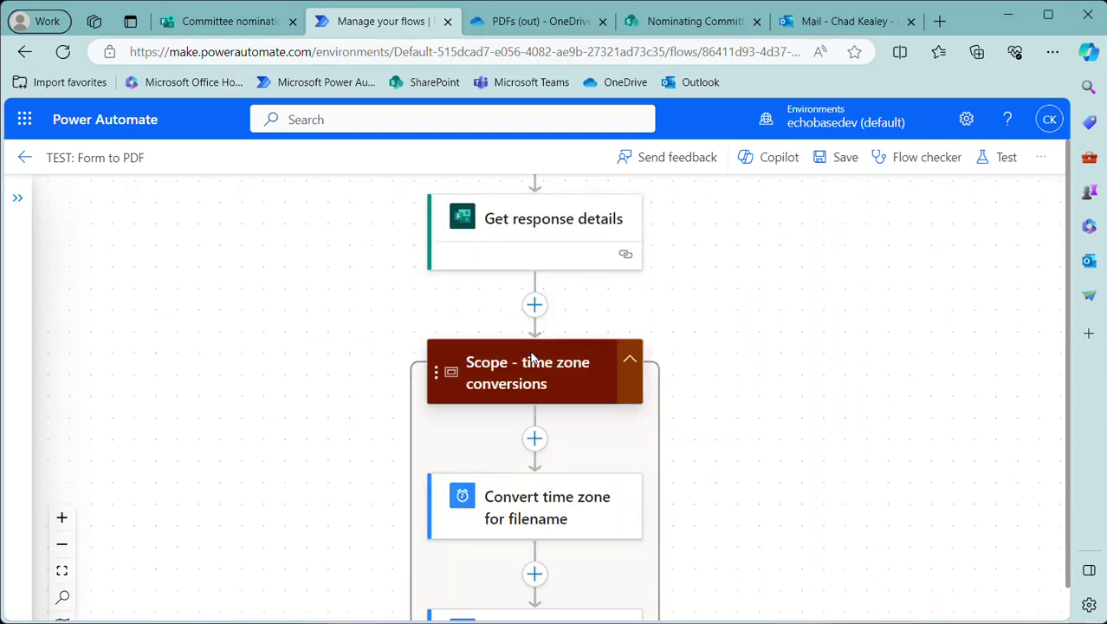
{"action": "scroll", "coordinate": [517, 294], "scroll_direction": "down", "scroll_amount": 1}
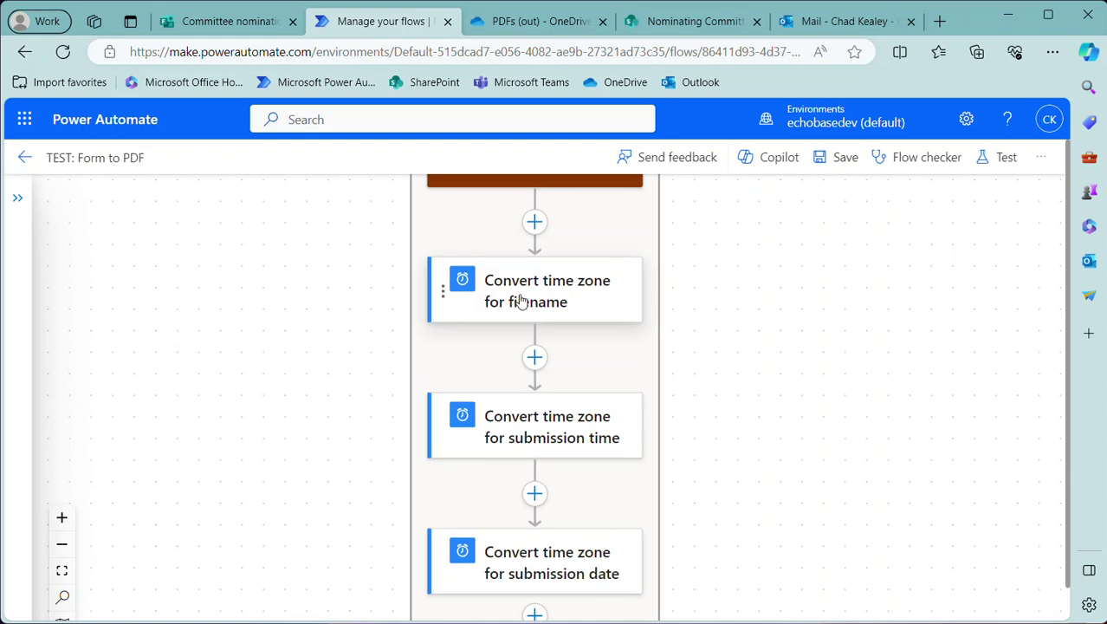
{"action": "scroll", "coordinate": [520, 300], "scroll_direction": "down", "scroll_amount": 2}
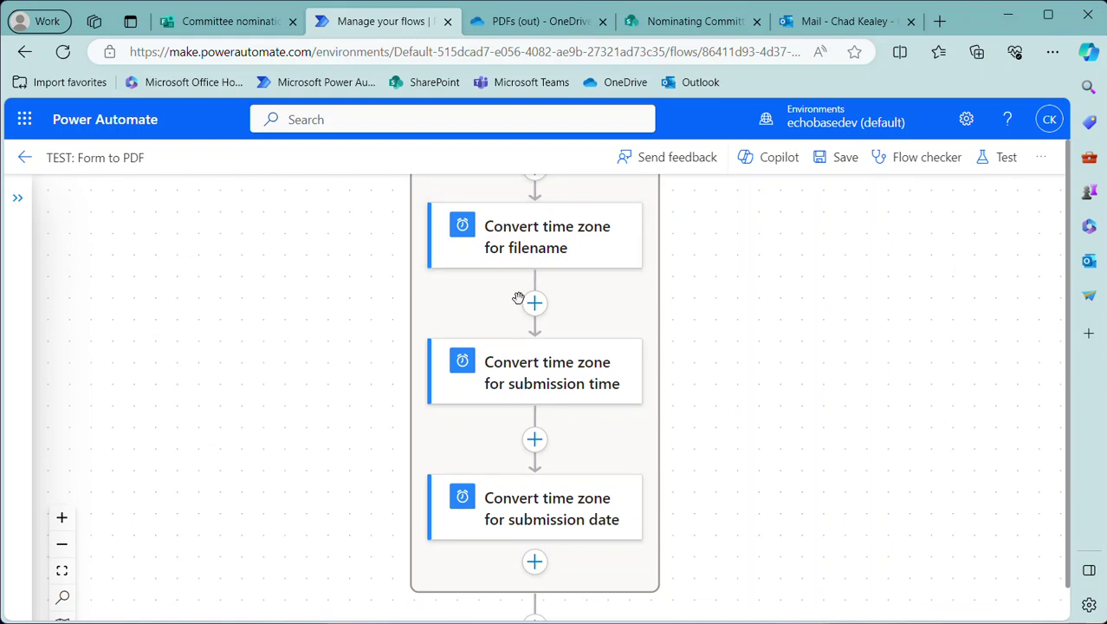
{"action": "scroll", "coordinate": [517, 296], "scroll_direction": "down", "scroll_amount": 3}
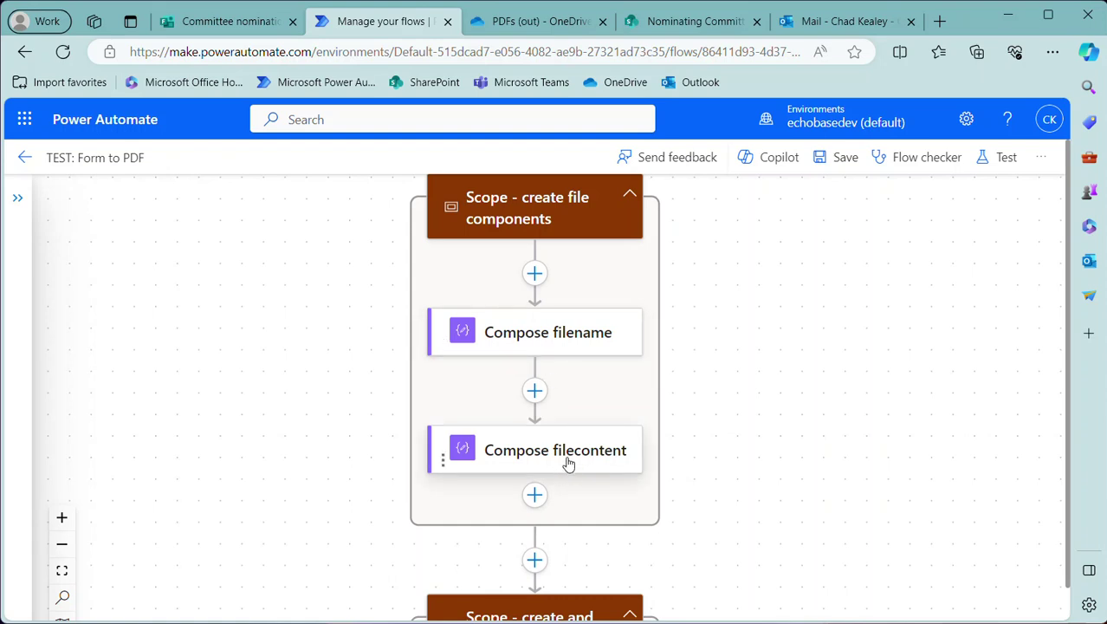
{"action": "scroll", "coordinate": [565, 455], "scroll_direction": "down", "scroll_amount": 4}
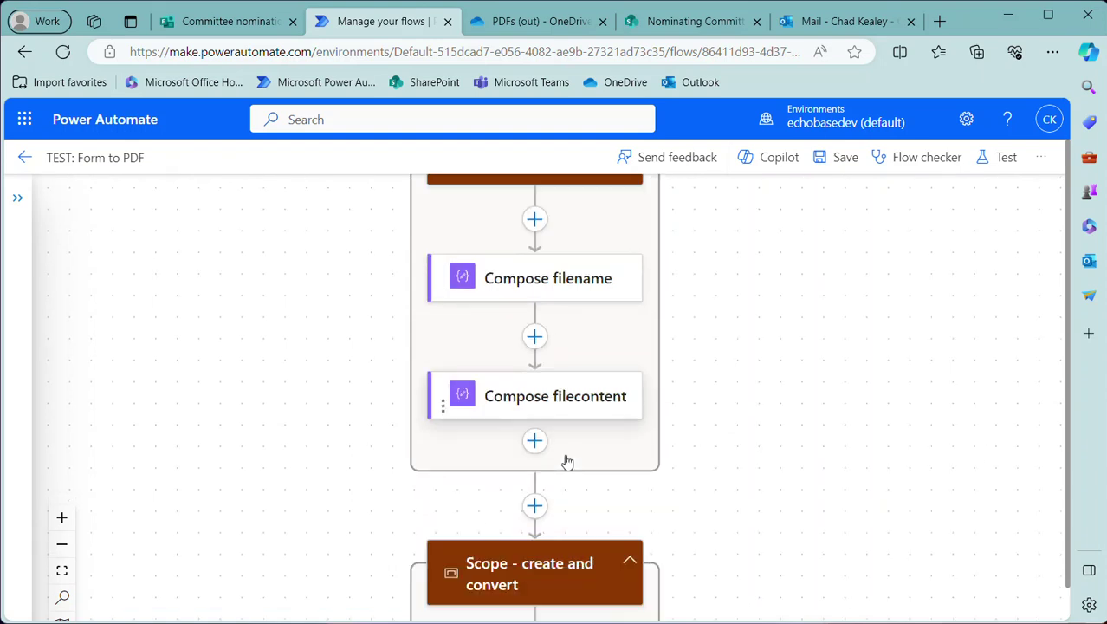
{"action": "scroll", "coordinate": [565, 455], "scroll_direction": "up", "scroll_amount": 3}
{"action": "left_click", "coordinate": [587, 278]}
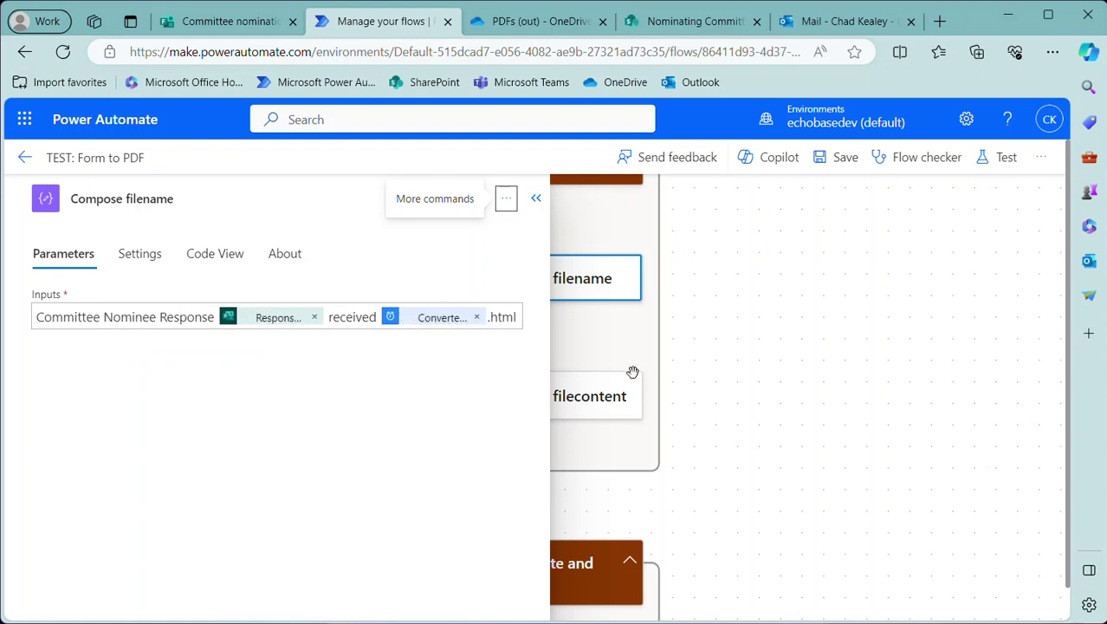
Close the Compose filename details and show the Compose filecontent action's HTML inputs
{"action": "left_click", "coordinate": [638, 321]}
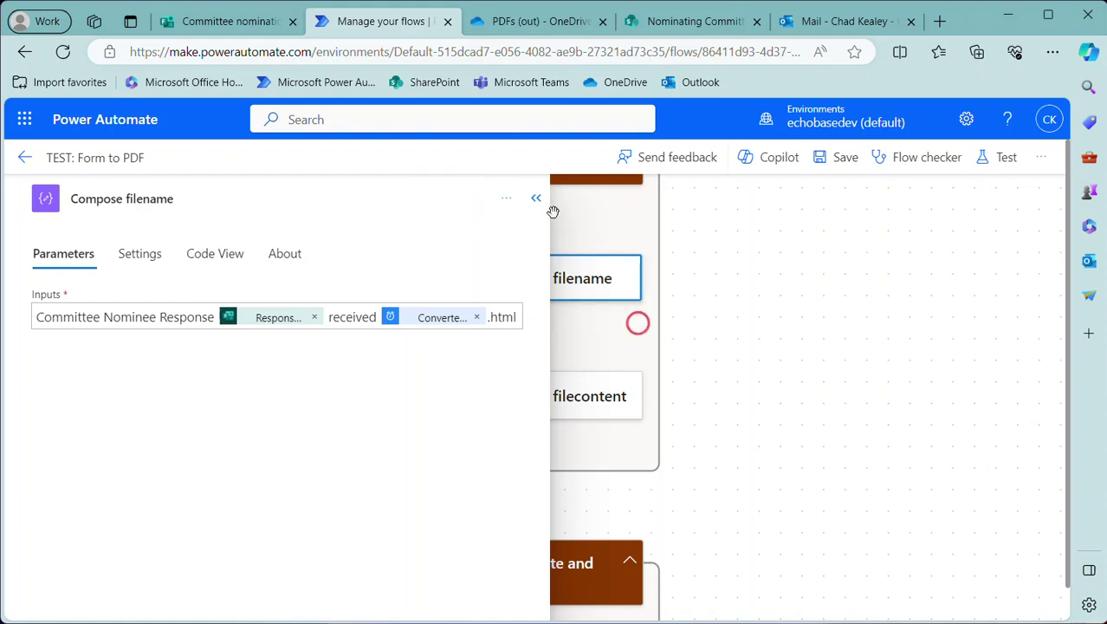
{"action": "left_click", "coordinate": [538, 200]}
{"action": "left_click", "coordinate": [551, 383]}
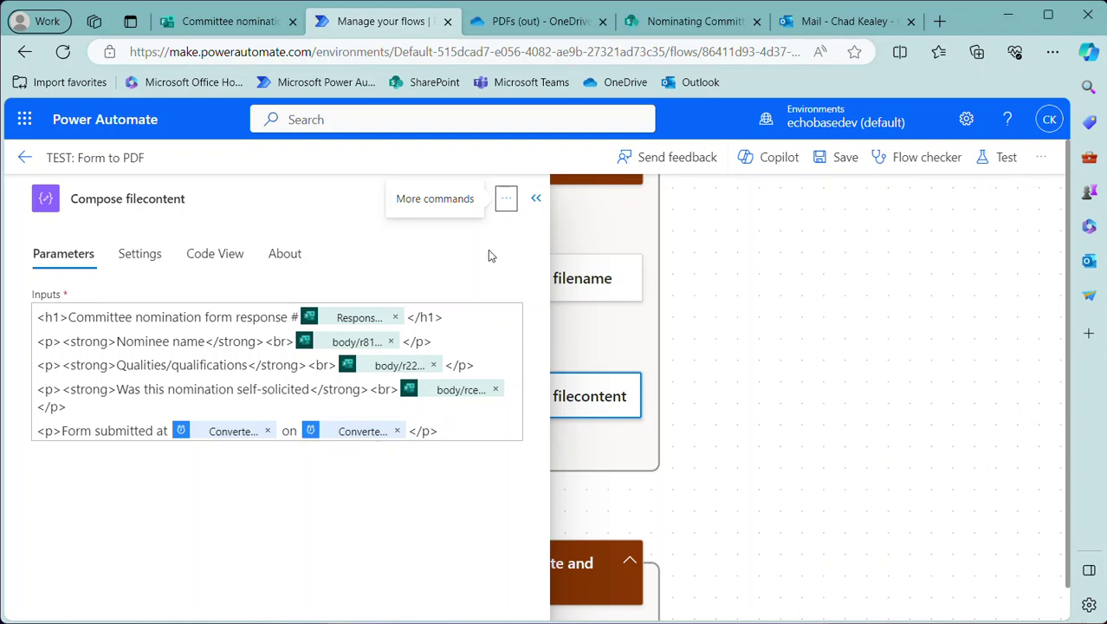
Close the details panel, scroll down past Convert file, and bring up insert options above Create file as pdf
{"action": "left_click", "coordinate": [535, 198]}
{"action": "scroll", "coordinate": [628, 401], "scroll_direction": "down", "scroll_amount": 2}
{"action": "scroll", "coordinate": [661, 437], "scroll_direction": "down", "scroll_amount": 2}
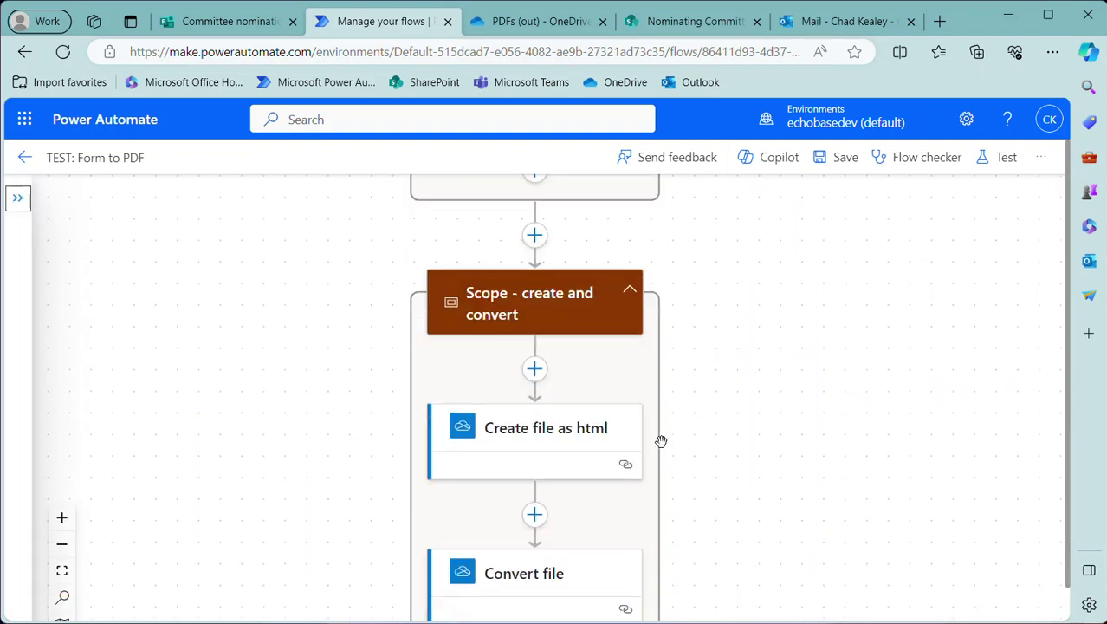
{"action": "scroll", "coordinate": [658, 433], "scroll_direction": "down", "scroll_amount": 1}
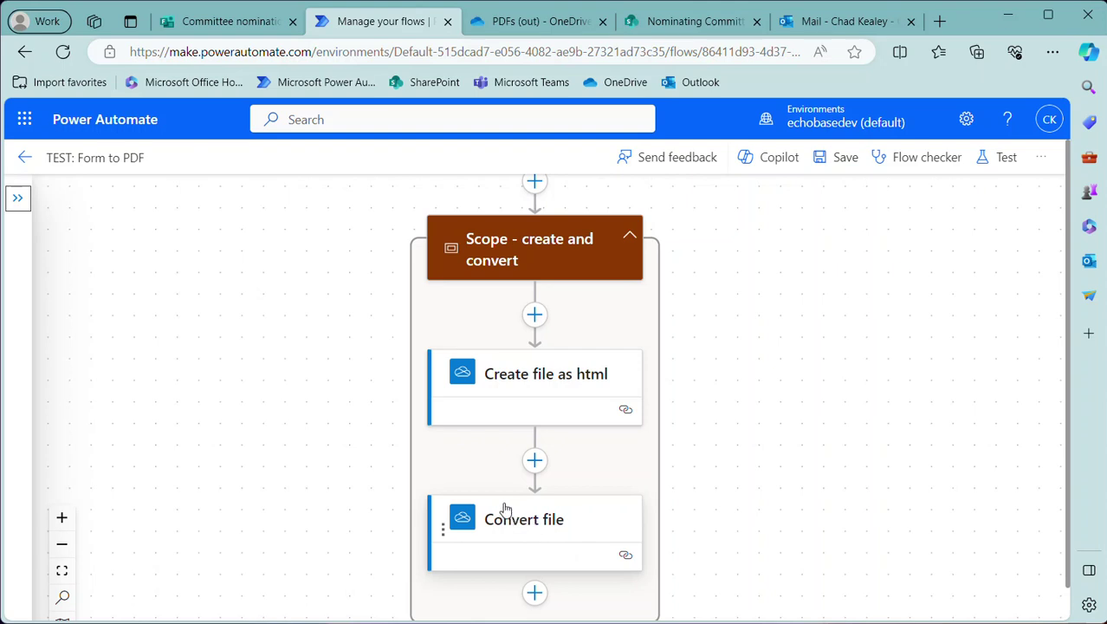
{"action": "scroll", "coordinate": [506, 498], "scroll_direction": "down", "scroll_amount": 1}
{"action": "scroll", "coordinate": [503, 490], "scroll_direction": "down", "scroll_amount": 2}
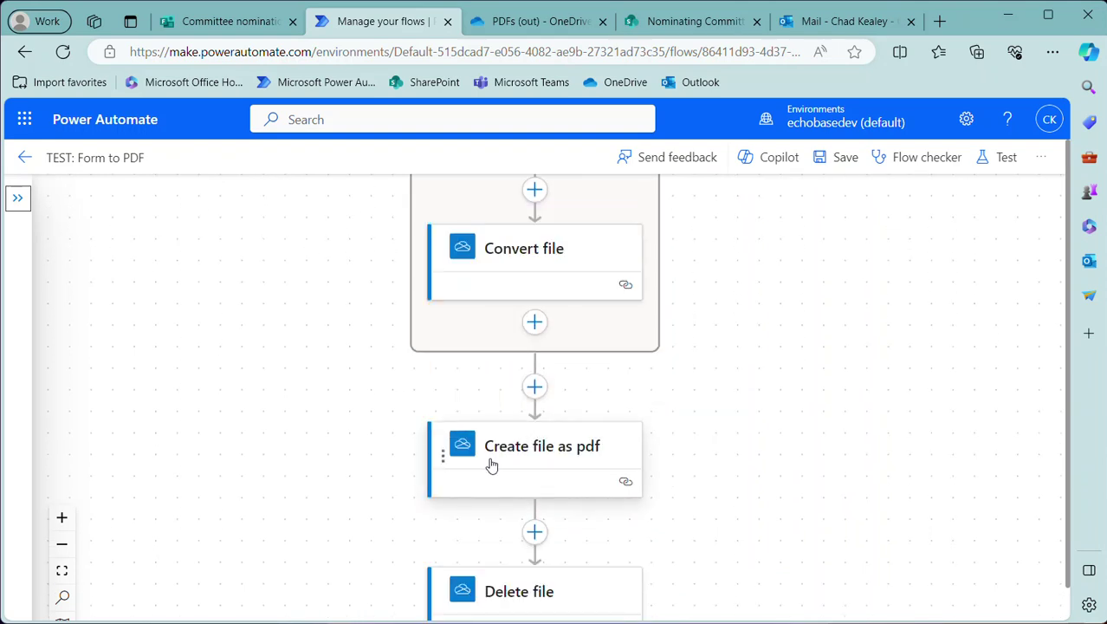
{"action": "scroll", "coordinate": [503, 456], "scroll_direction": "down", "scroll_amount": 1}
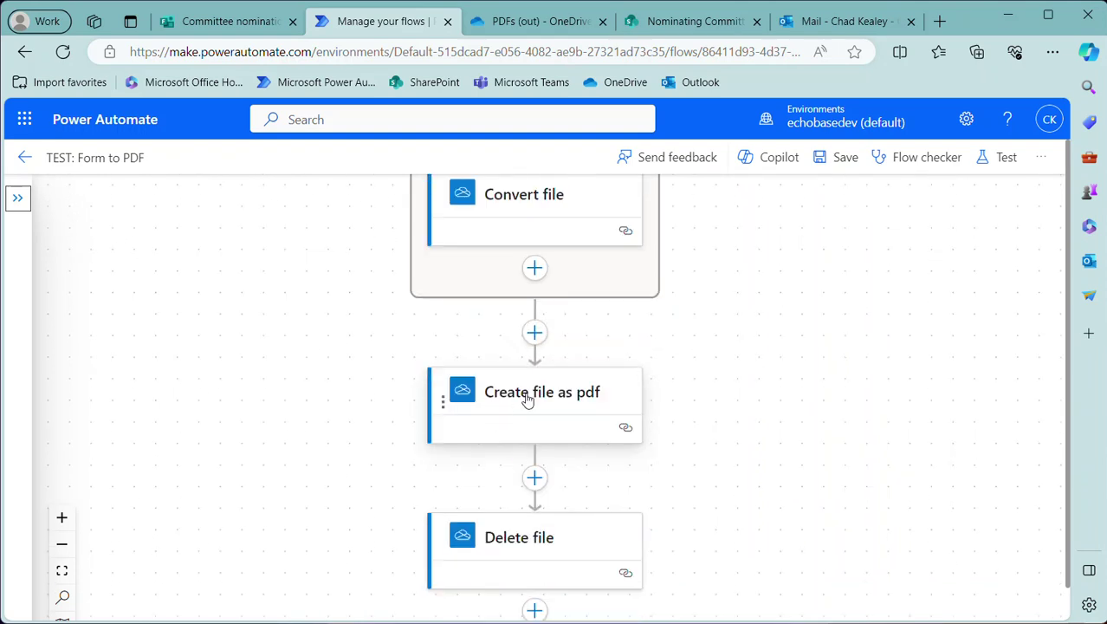
{"action": "scroll", "coordinate": [517, 539], "scroll_direction": "down", "scroll_amount": 2}
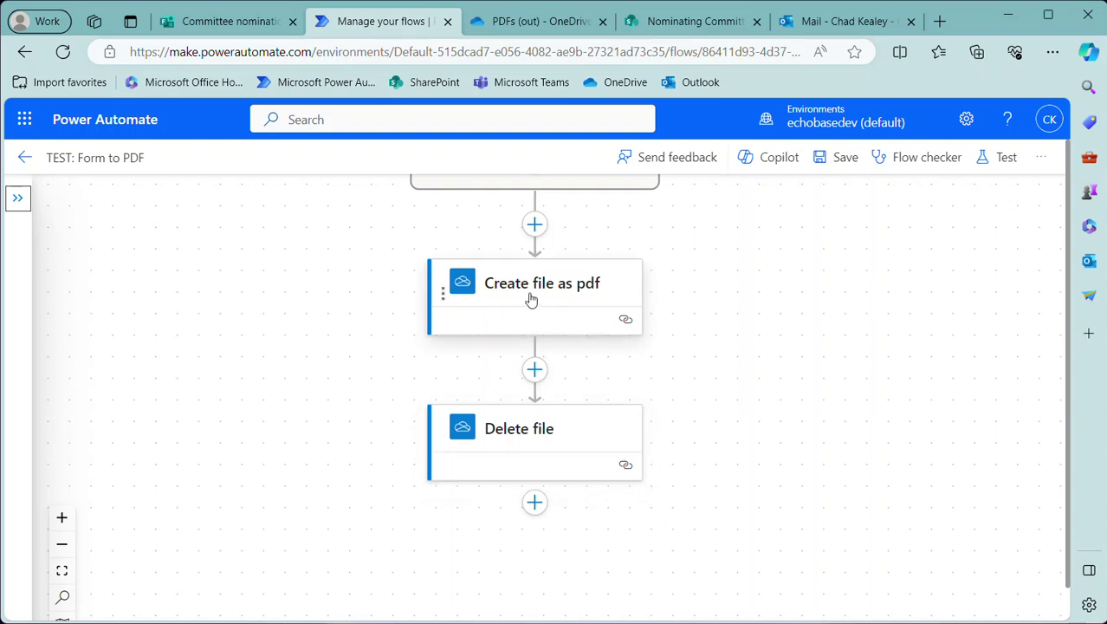
{"action": "scroll", "coordinate": [539, 312], "scroll_direction": "up", "scroll_amount": 1}
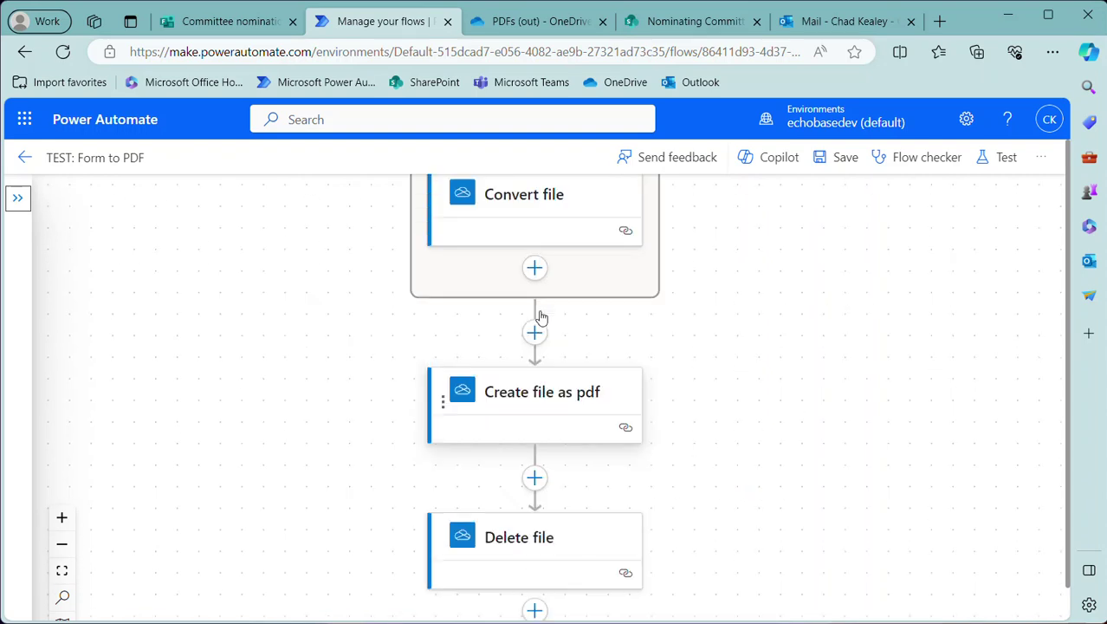
{"action": "left_click", "coordinate": [535, 335]}
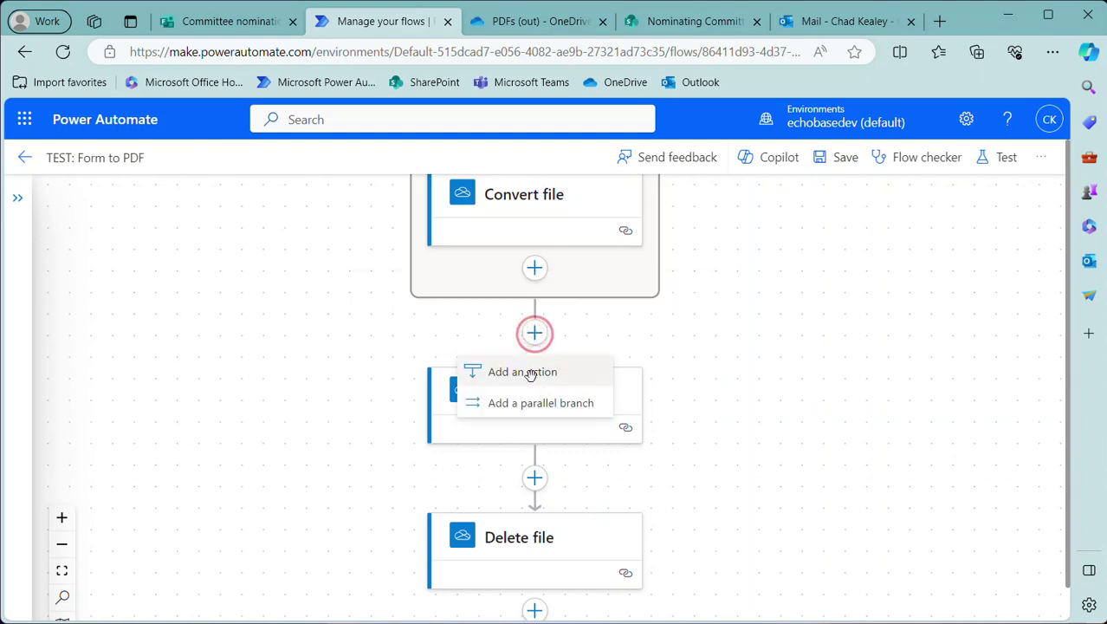
Add a SharePoint Create file action in a parallel branch, found by searching 'create file', and list its sites
{"action": "left_click", "coordinate": [531, 400]}
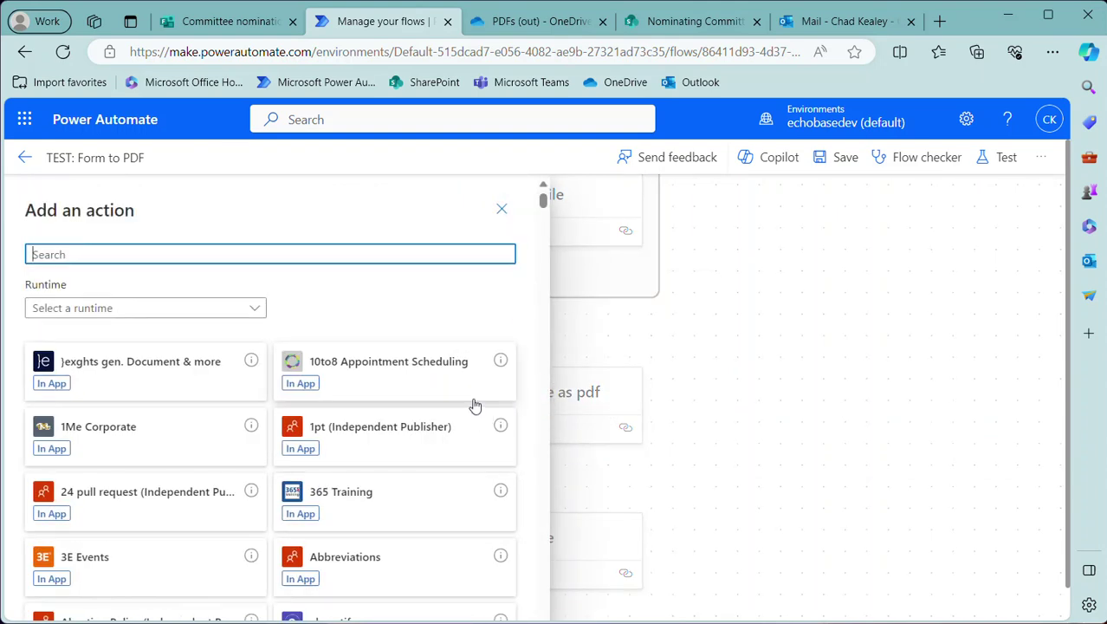
{"action": "type", "text": "create file"}
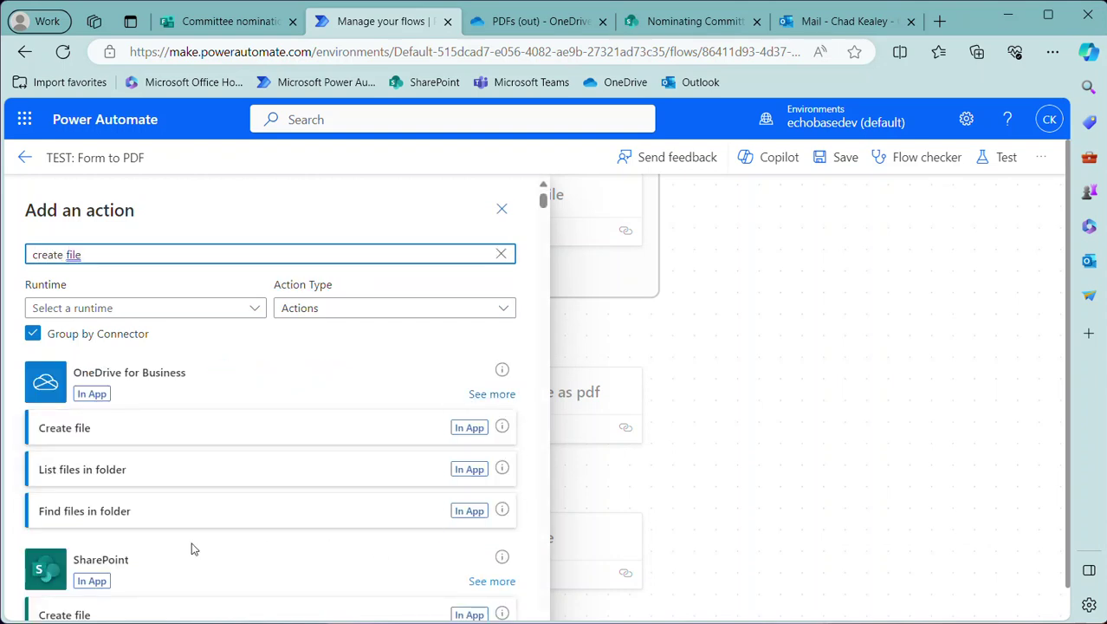
{"action": "scroll", "coordinate": [178, 526], "scroll_direction": "down", "scroll_amount": 3}
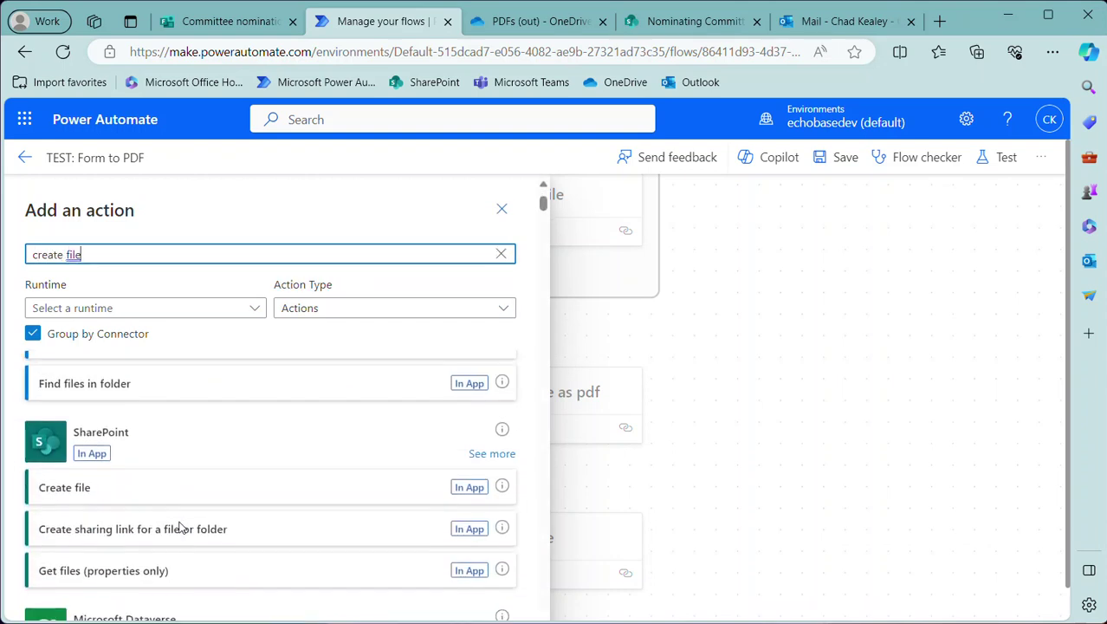
{"action": "left_click", "coordinate": [64, 472]}
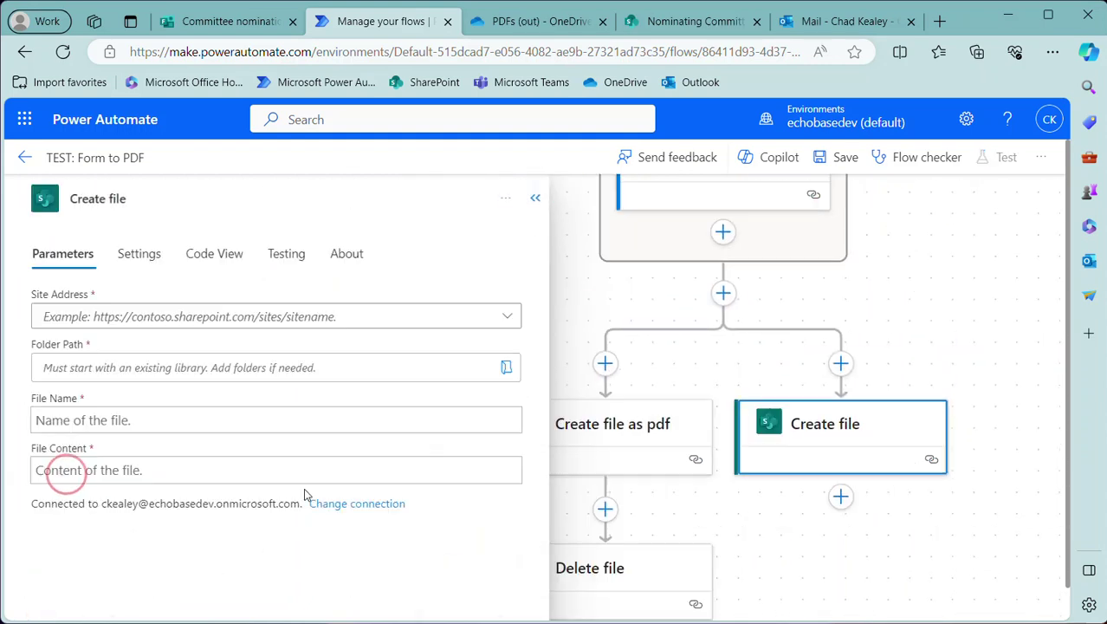
{"action": "left_click", "coordinate": [508, 316]}
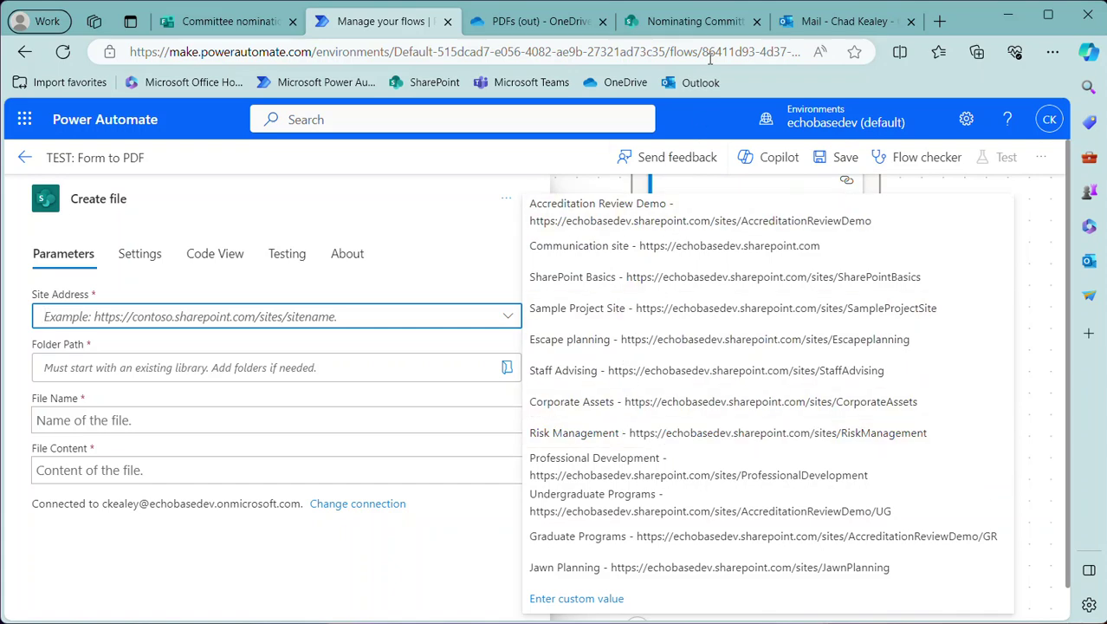
Copy the Nominating Committee site address and enter it as the custom Site Address
{"action": "left_click", "coordinate": [649, 15]}
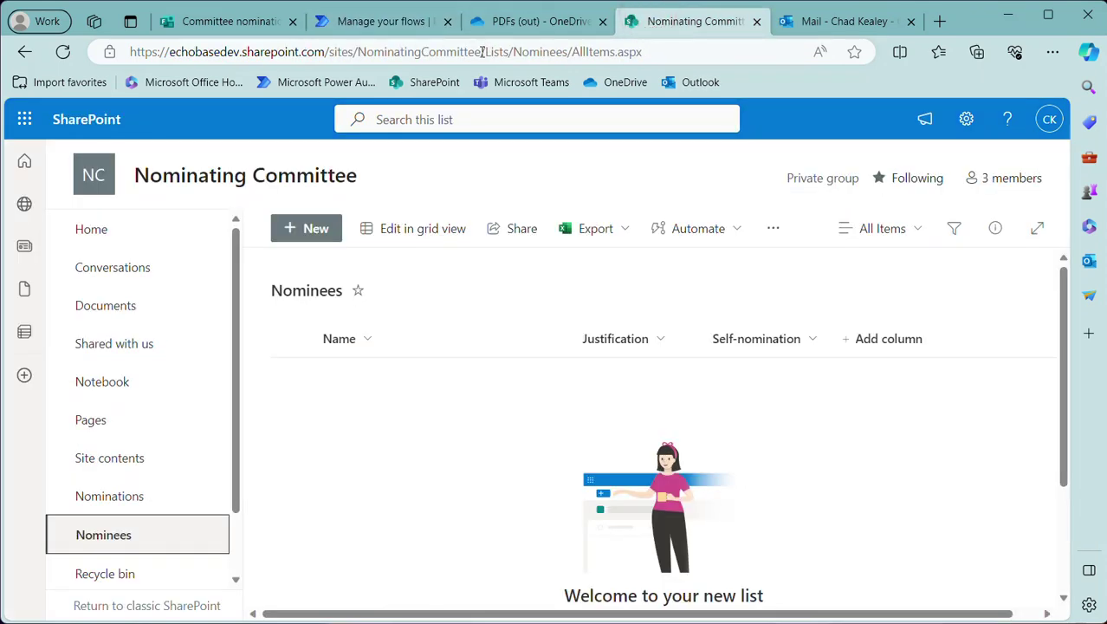
{"action": "left_click_drag", "start_coordinate": [483, 52], "coordinate": [28, 66]}
{"action": "key", "text": "ctrl+c"}
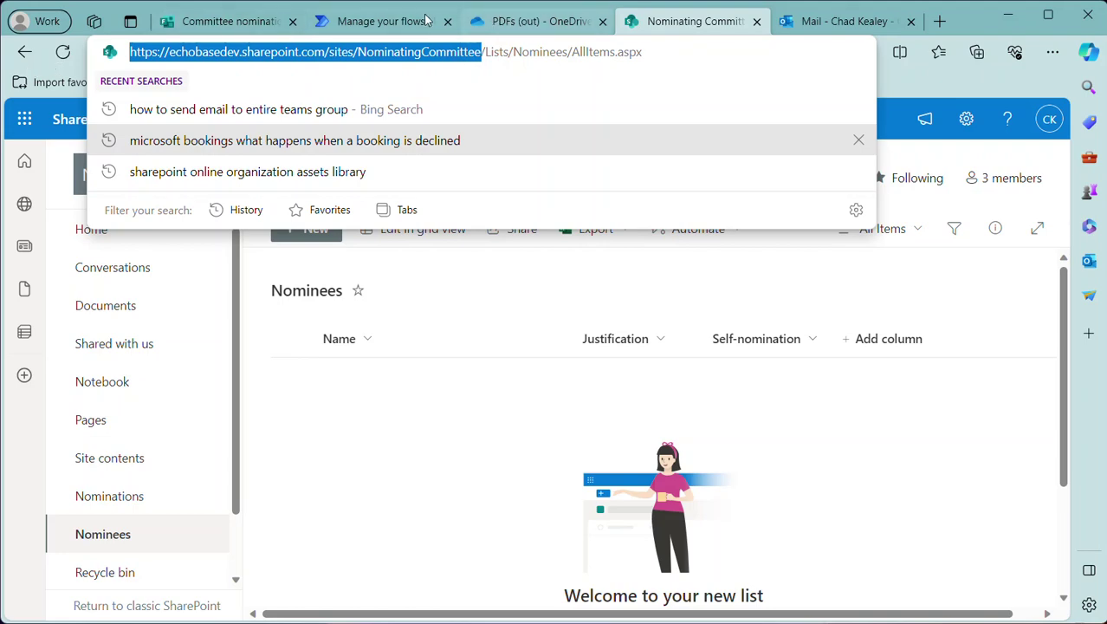
{"action": "left_click", "coordinate": [384, 23]}
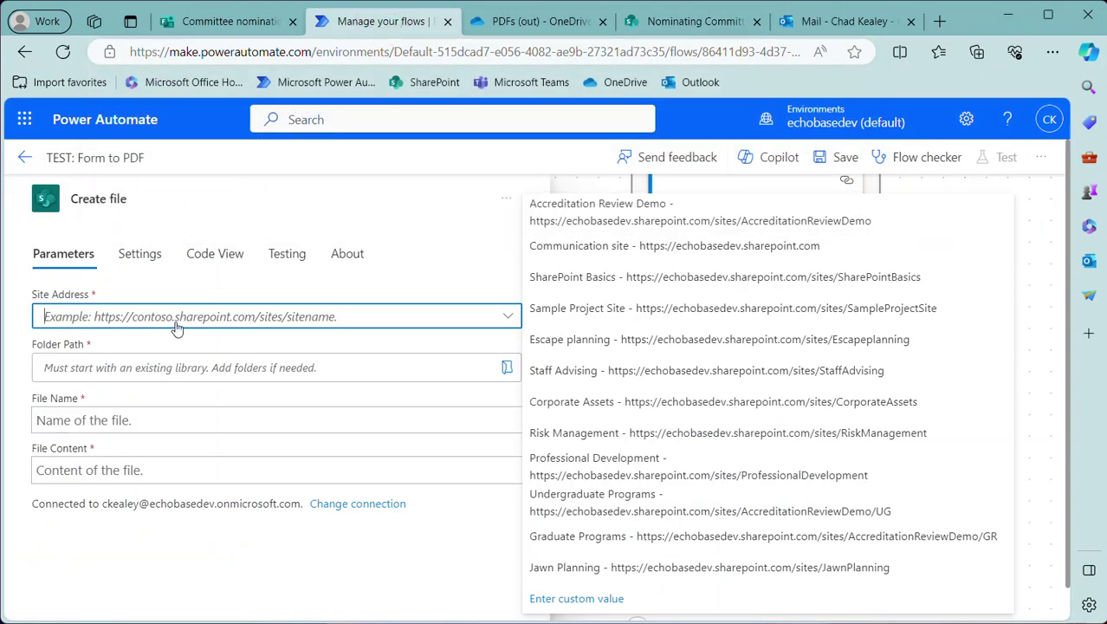
{"action": "key", "text": "ctrl+v"}
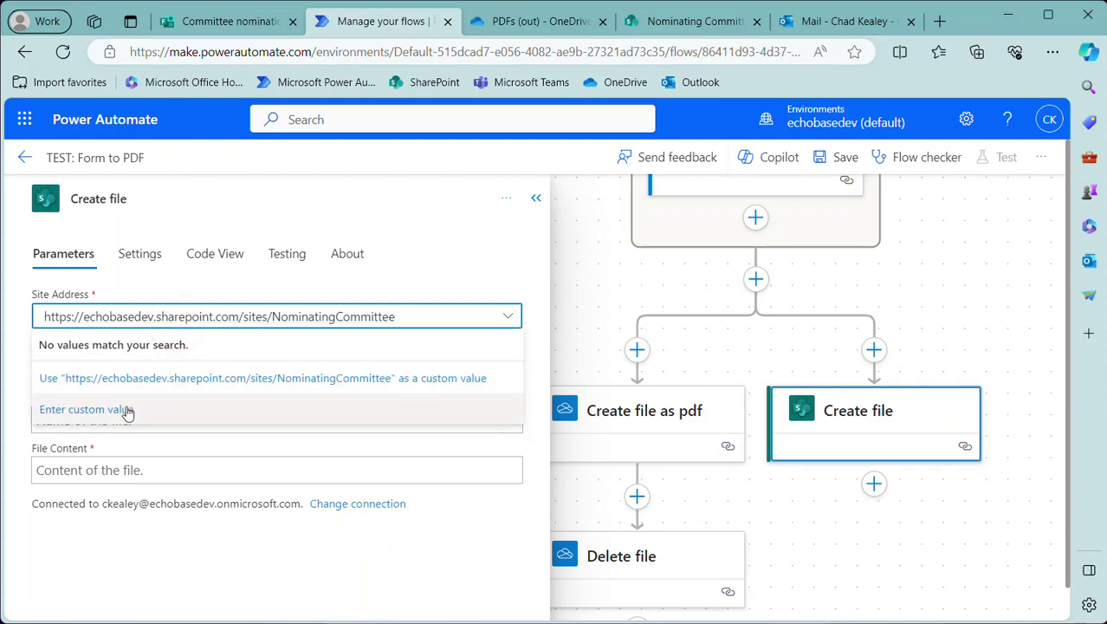
{"action": "left_click", "coordinate": [127, 409]}
{"action": "left_click", "coordinate": [171, 312]}
{"action": "key", "text": "ctrl+v"}
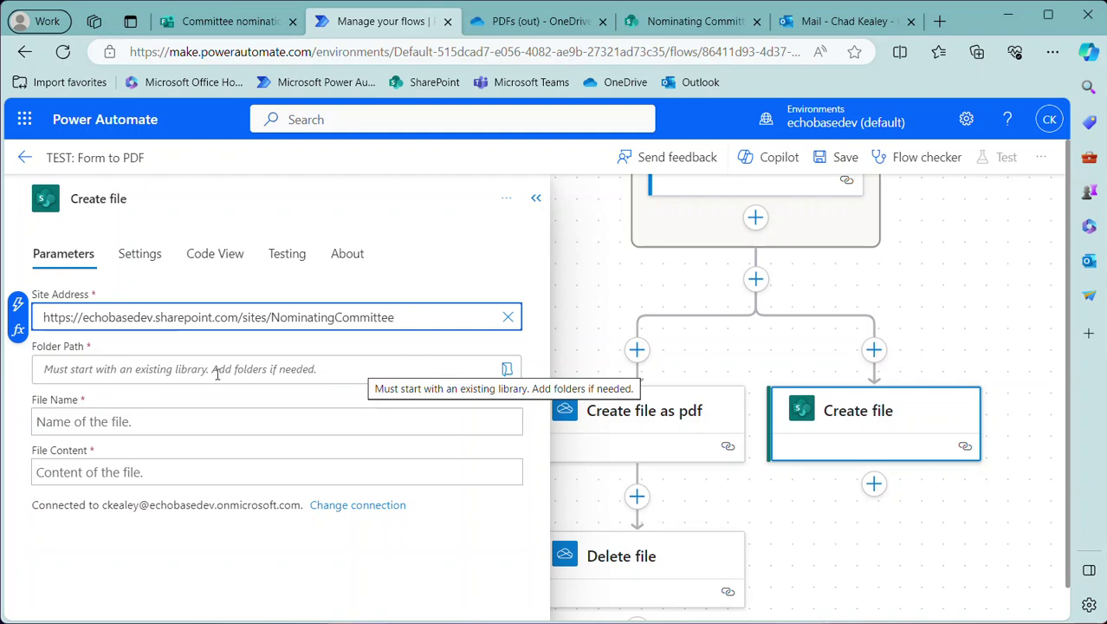
Set the Create file Folder Path to /Nominations
{"action": "left_click", "coordinate": [506, 370]}
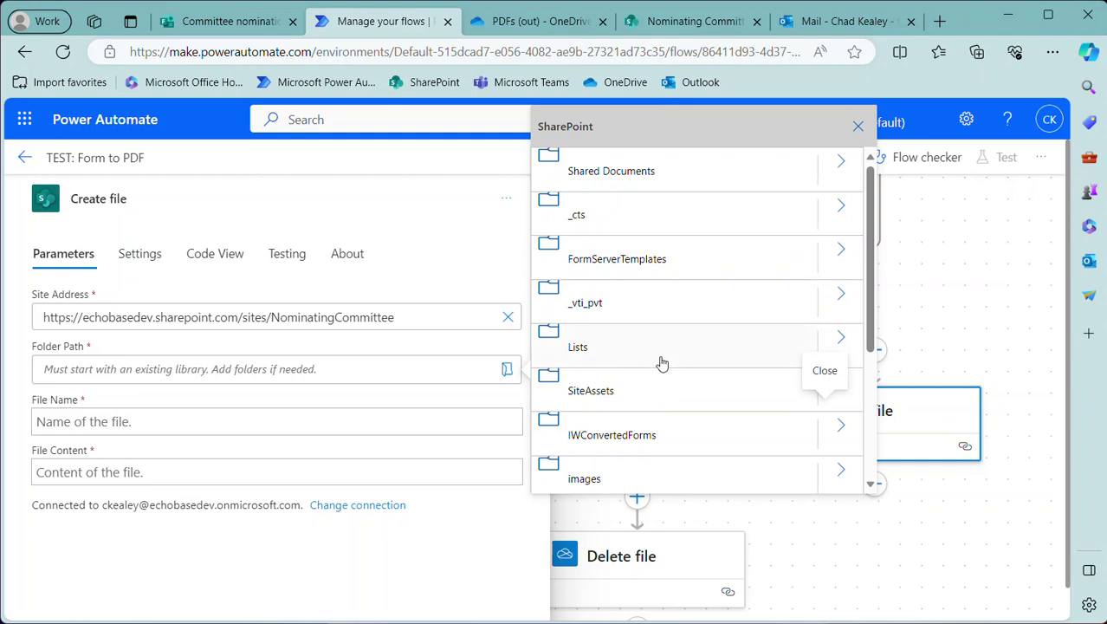
{"action": "scroll", "coordinate": [662, 364], "scroll_direction": "down", "scroll_amount": 3}
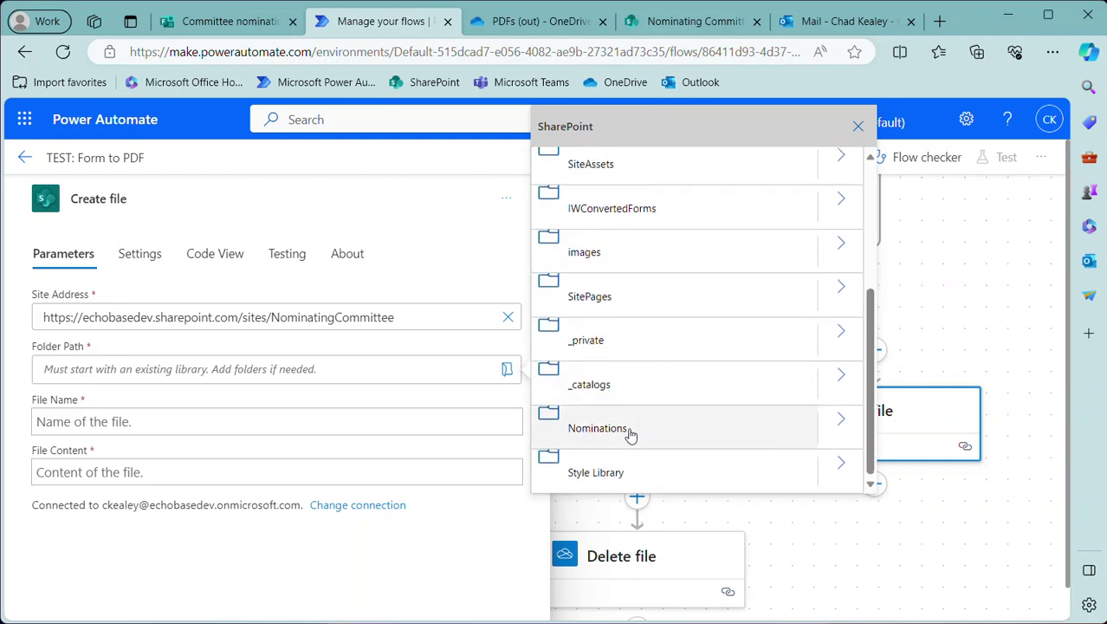
{"action": "scroll", "coordinate": [604, 422], "scroll_direction": "up", "scroll_amount": 3}
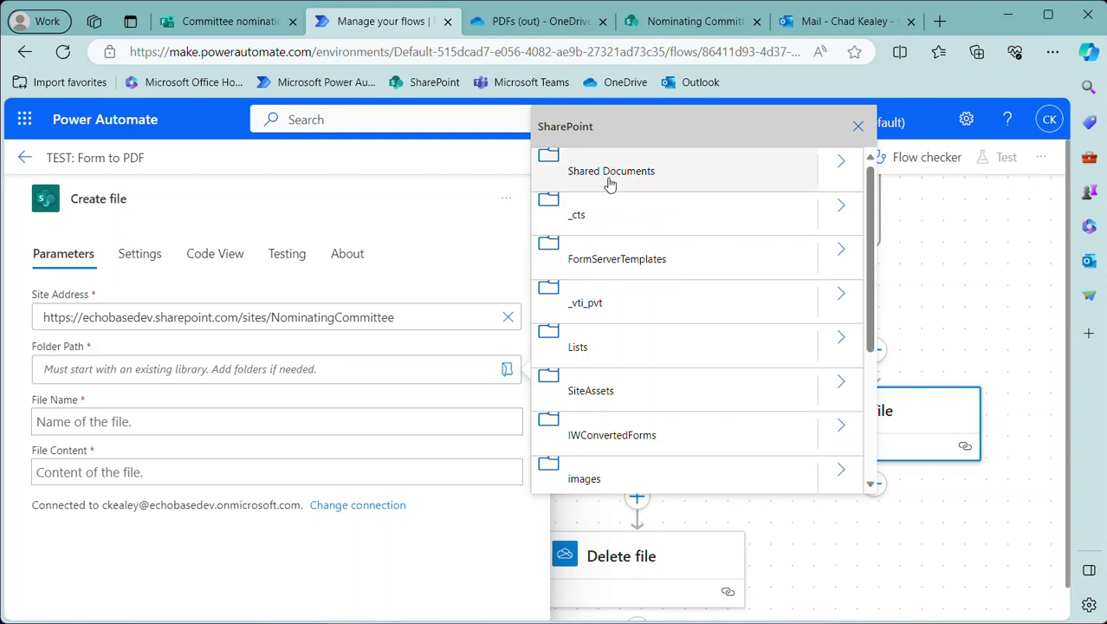
{"action": "scroll", "coordinate": [618, 200], "scroll_direction": "down", "scroll_amount": 3}
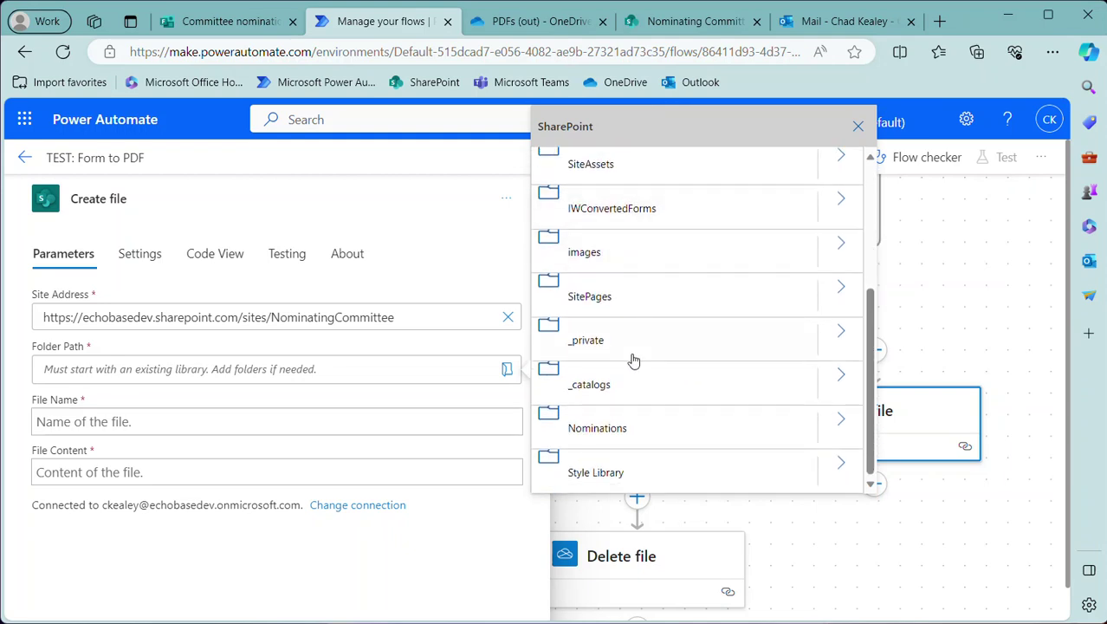
{"action": "left_click", "coordinate": [597, 428]}
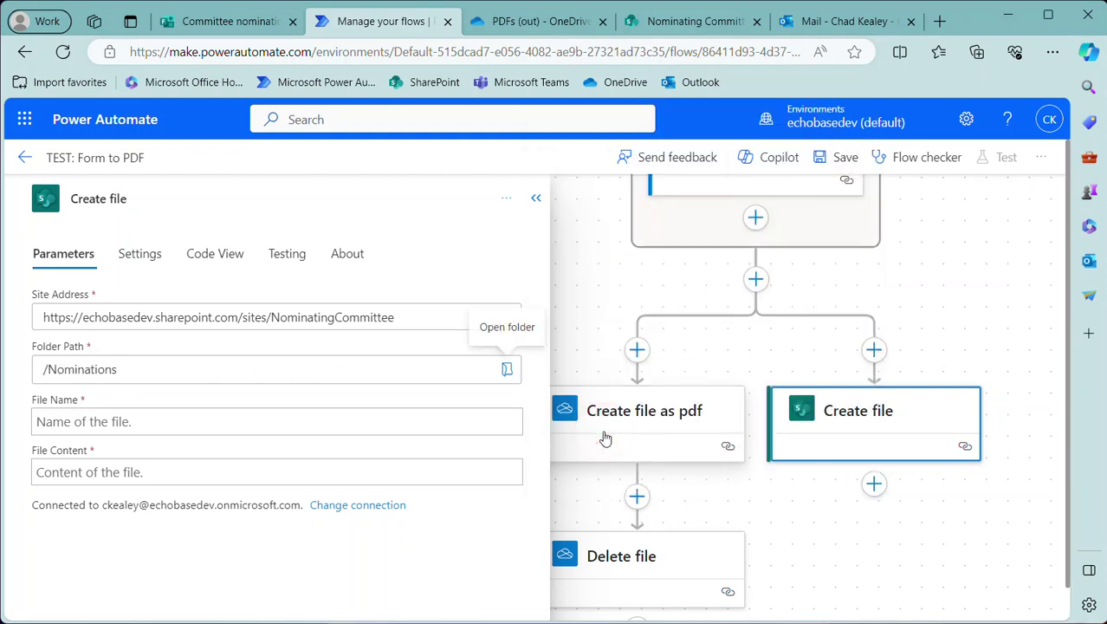
{"action": "left_click", "coordinate": [140, 416]}
Try the Compose Outputs as file name, remove it, and check the OneDrive PDF step's settings
{"action": "left_click", "coordinate": [519, 411]}
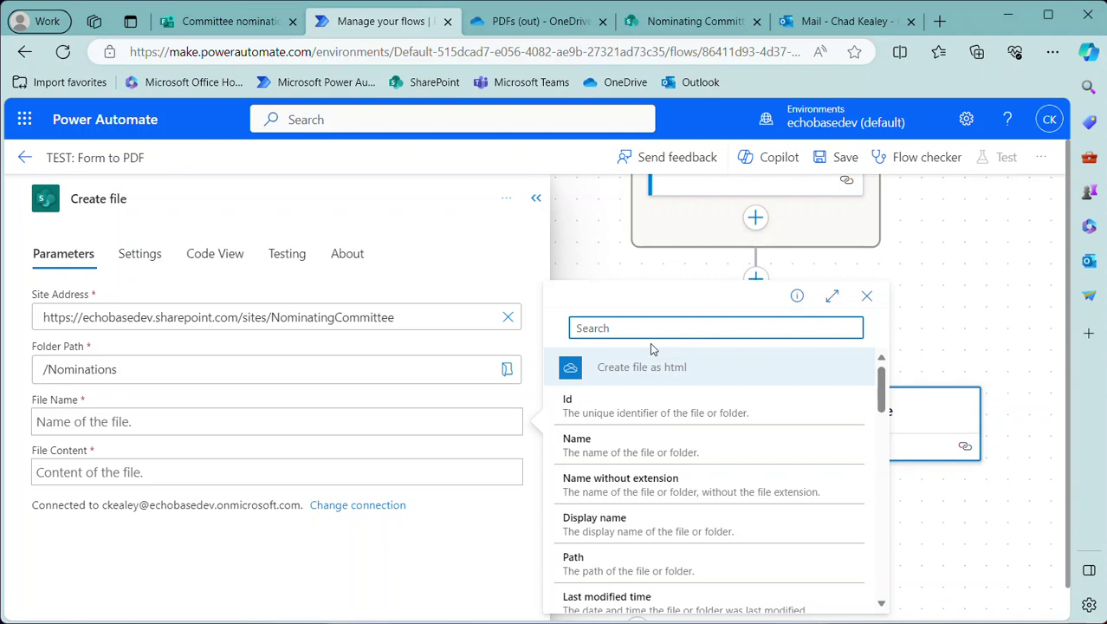
{"action": "type", "text": "file"}
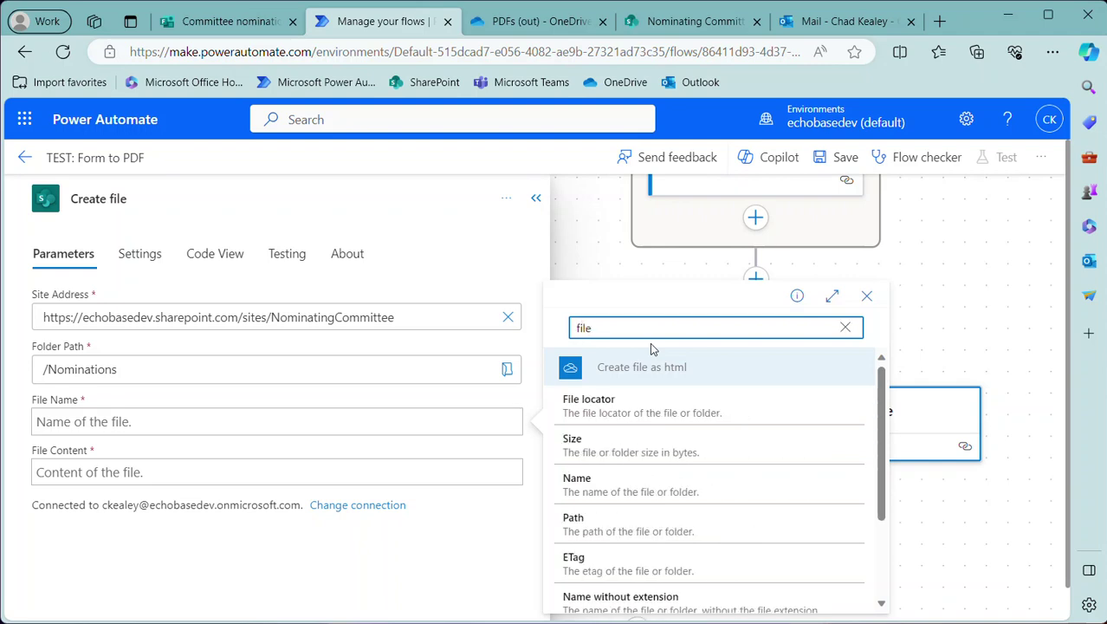
{"action": "key", "text": "BackSpace"}
{"action": "key", "text": "BackSpace"}
{"action": "key", "text": "BackSpace"}
{"action": "key", "text": "BackSpace"}
{"action": "type", "text": "out"}
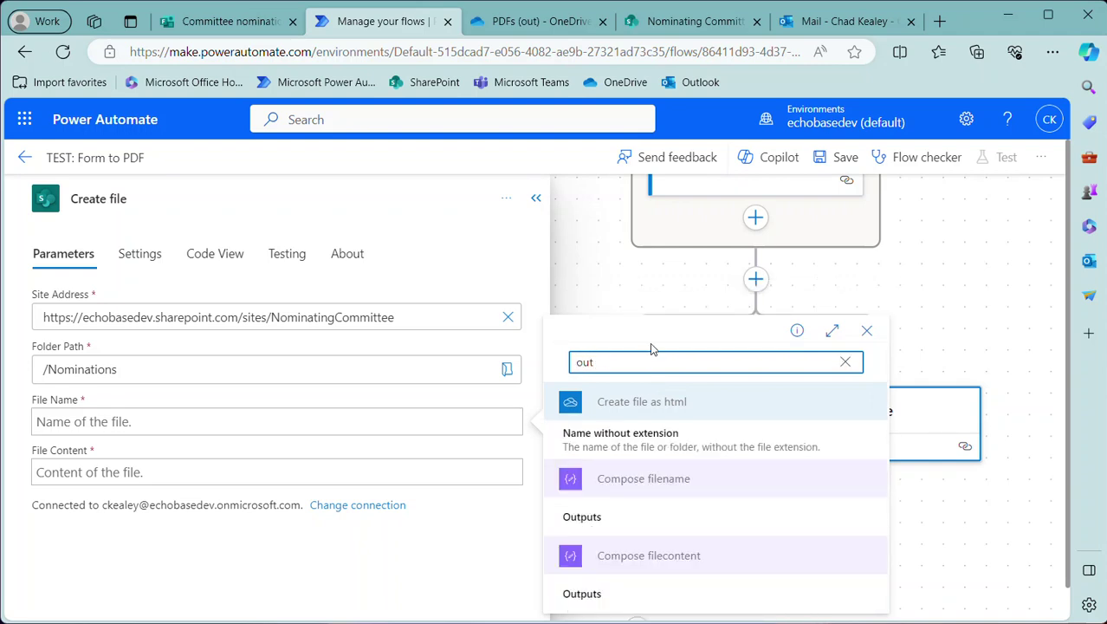
{"action": "left_click", "coordinate": [591, 517]}
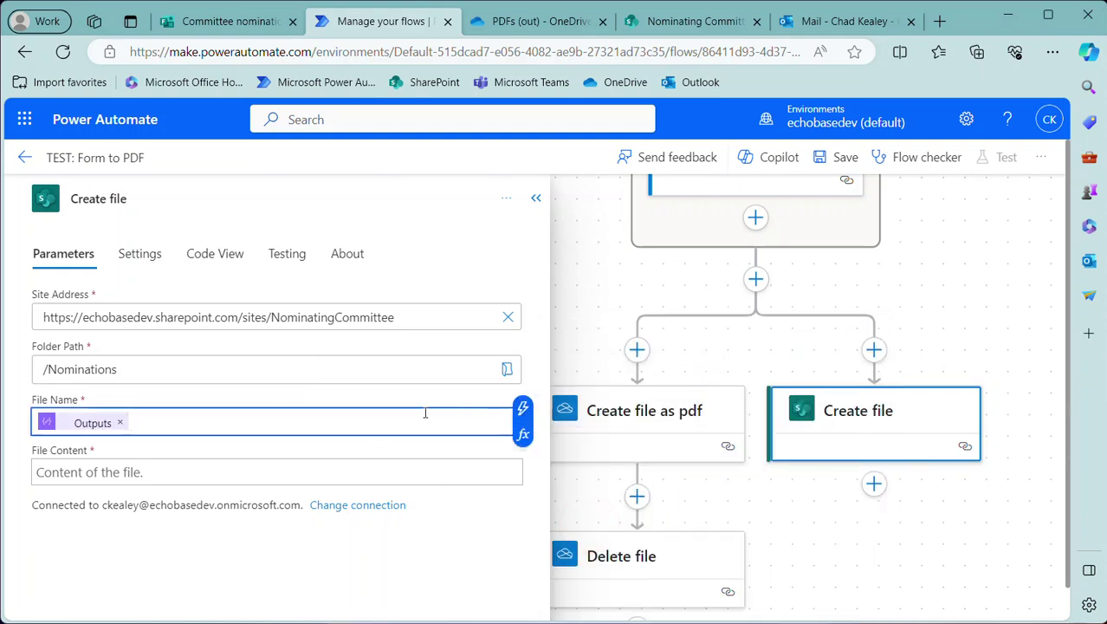
{"action": "left_click", "coordinate": [120, 423]}
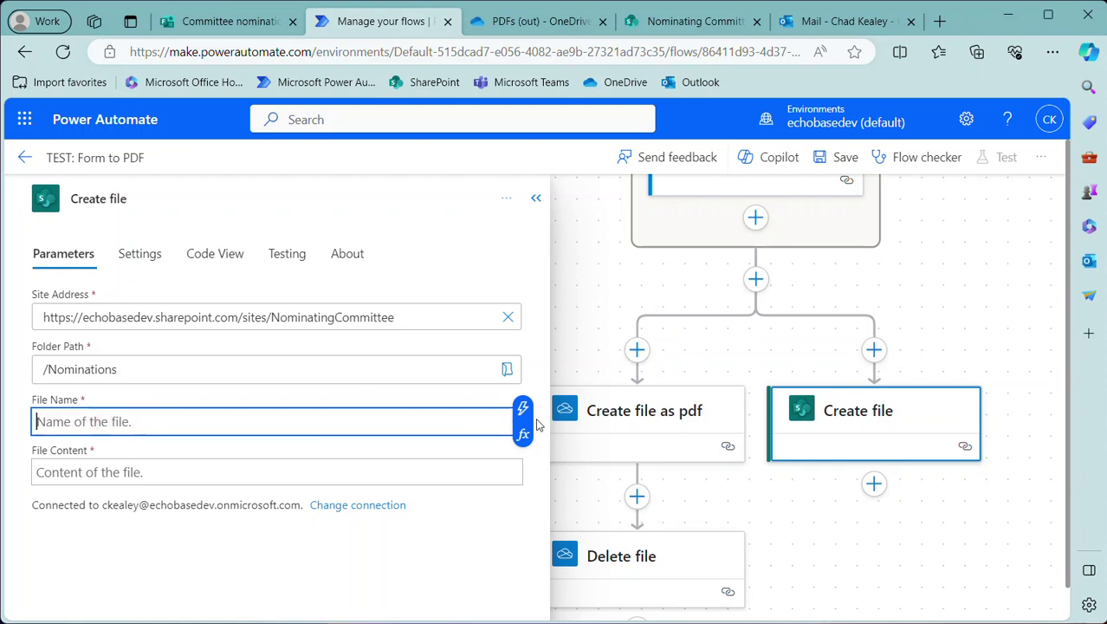
{"action": "scroll", "coordinate": [775, 331], "scroll_direction": "up", "scroll_amount": 5}
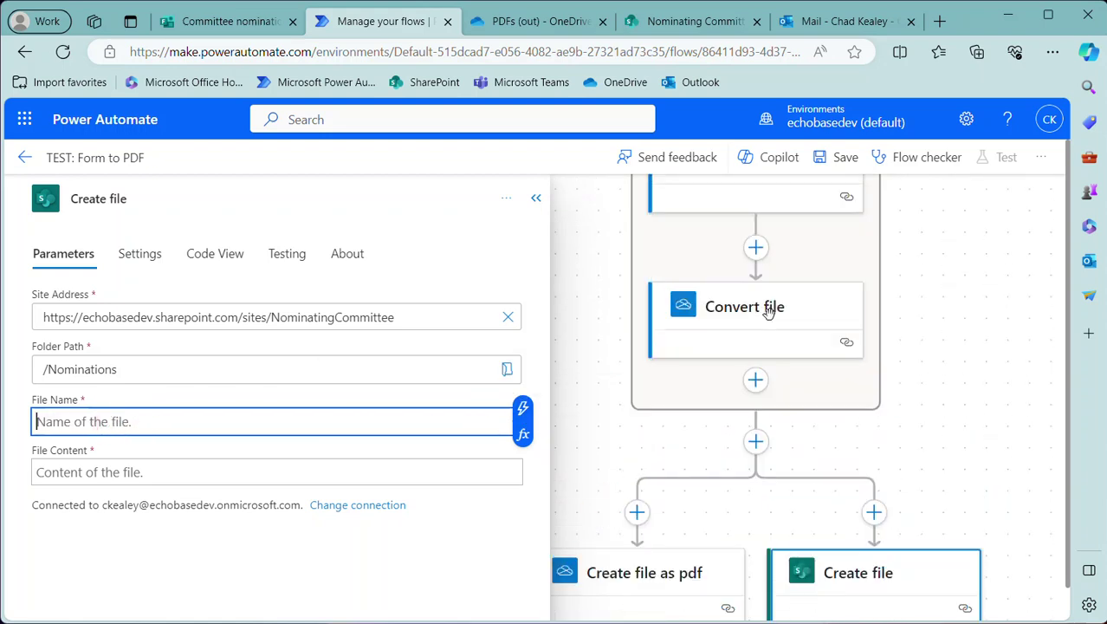
{"action": "scroll", "coordinate": [762, 342], "scroll_direction": "down", "scroll_amount": 4}
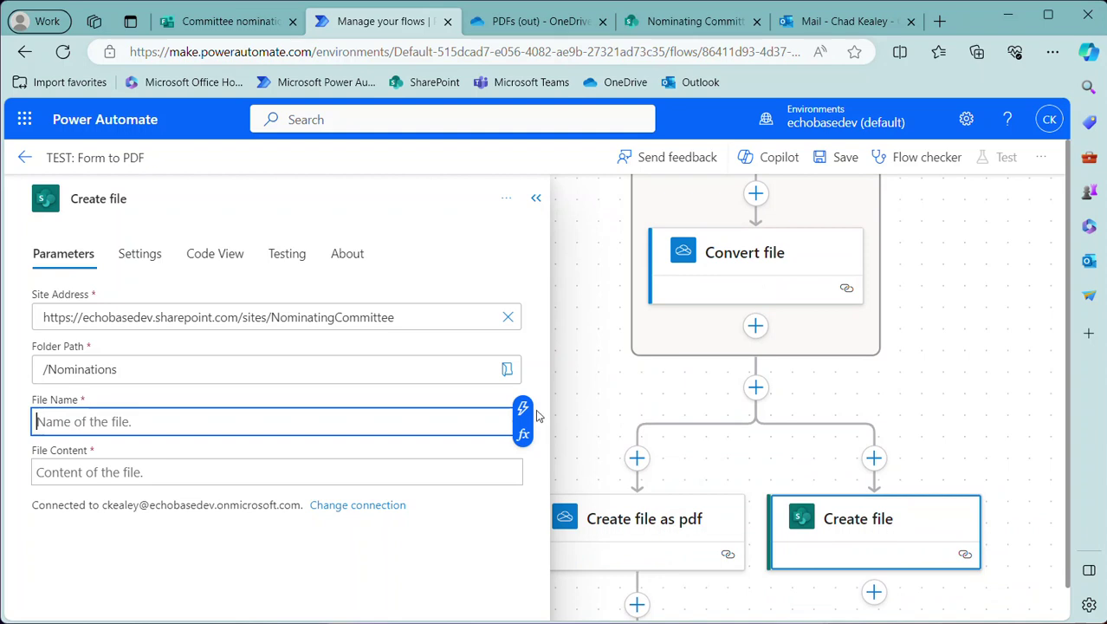
{"action": "left_click", "coordinate": [611, 527]}
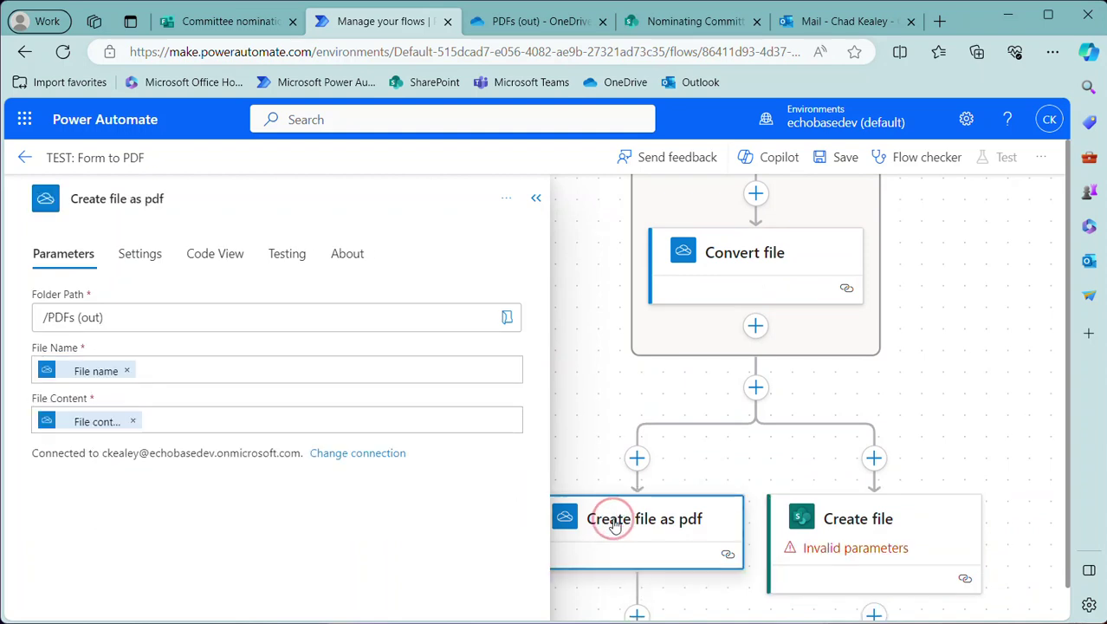
{"action": "mouse_move", "coordinate": [65, 380]}
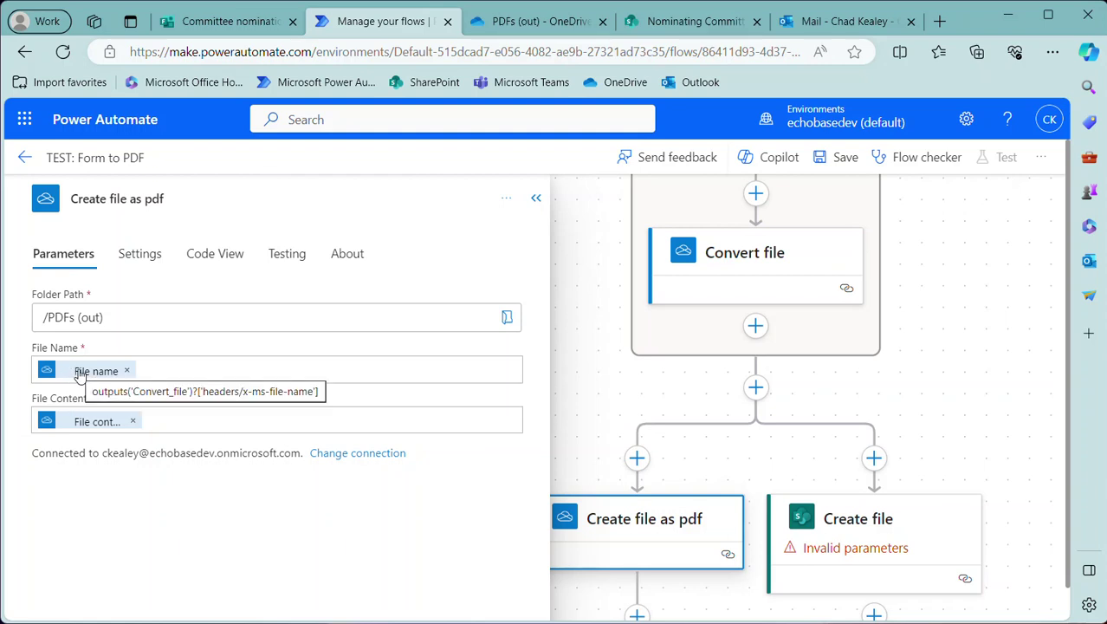
{"action": "left_click", "coordinate": [871, 522]}
Set File Name to the Convert file step's 'File name' token
{"action": "left_click", "coordinate": [105, 422]}
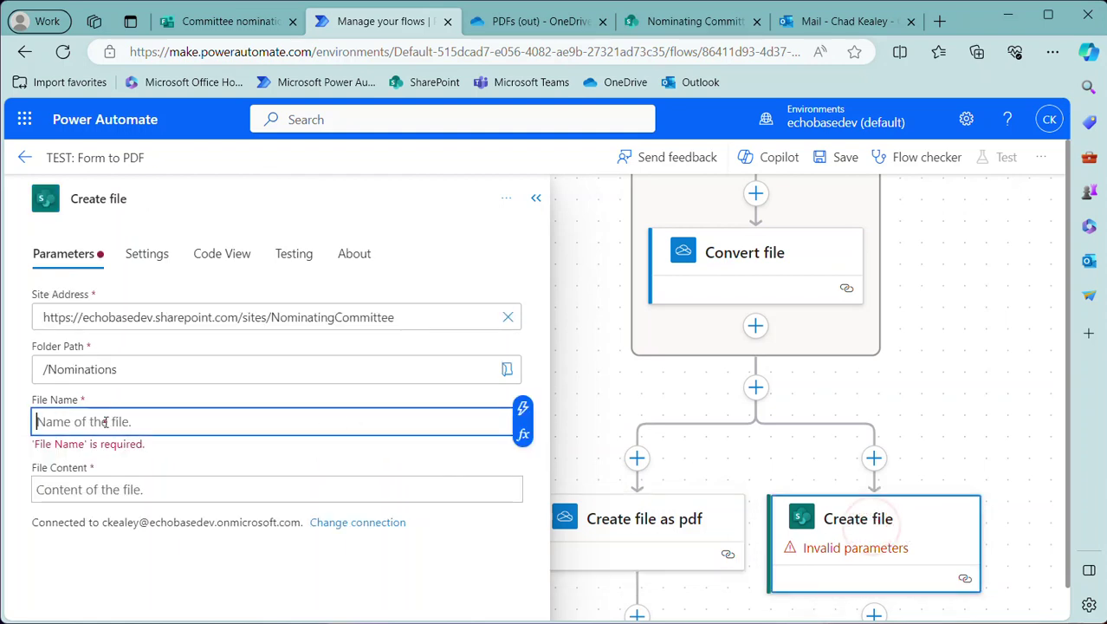
{"action": "left_click", "coordinate": [522, 408]}
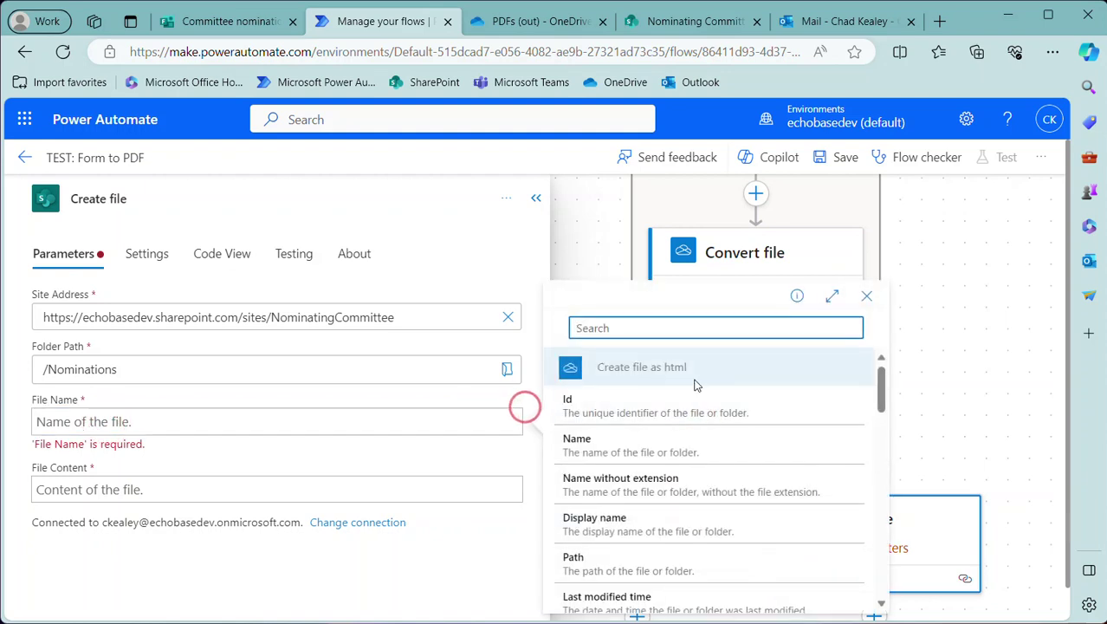
{"action": "type", "text": "filenam"}
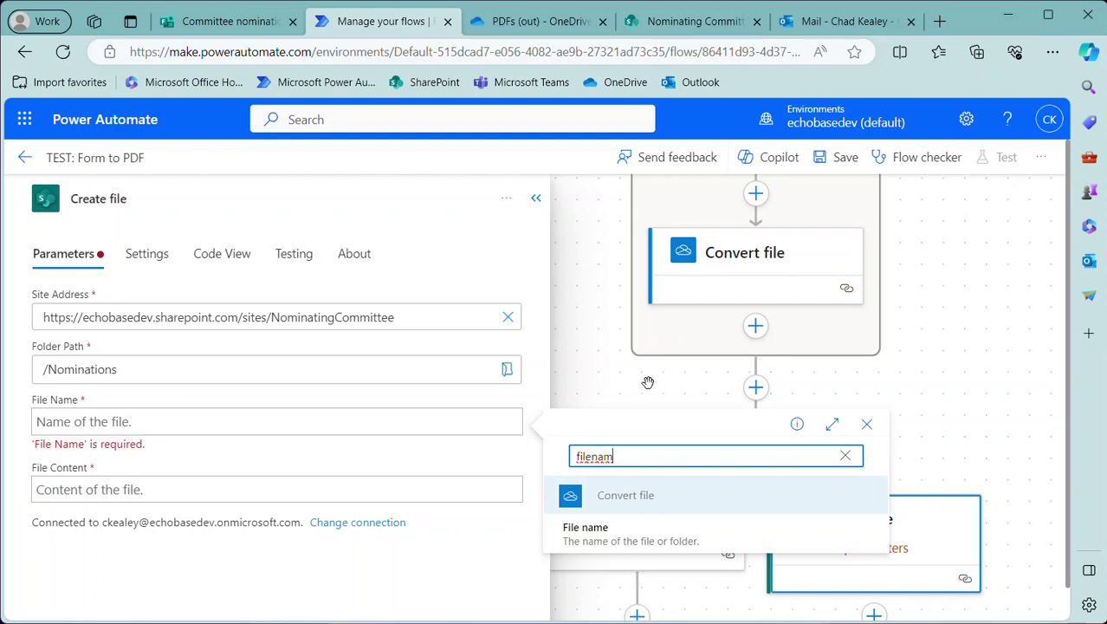
{"action": "left_click", "coordinate": [598, 530]}
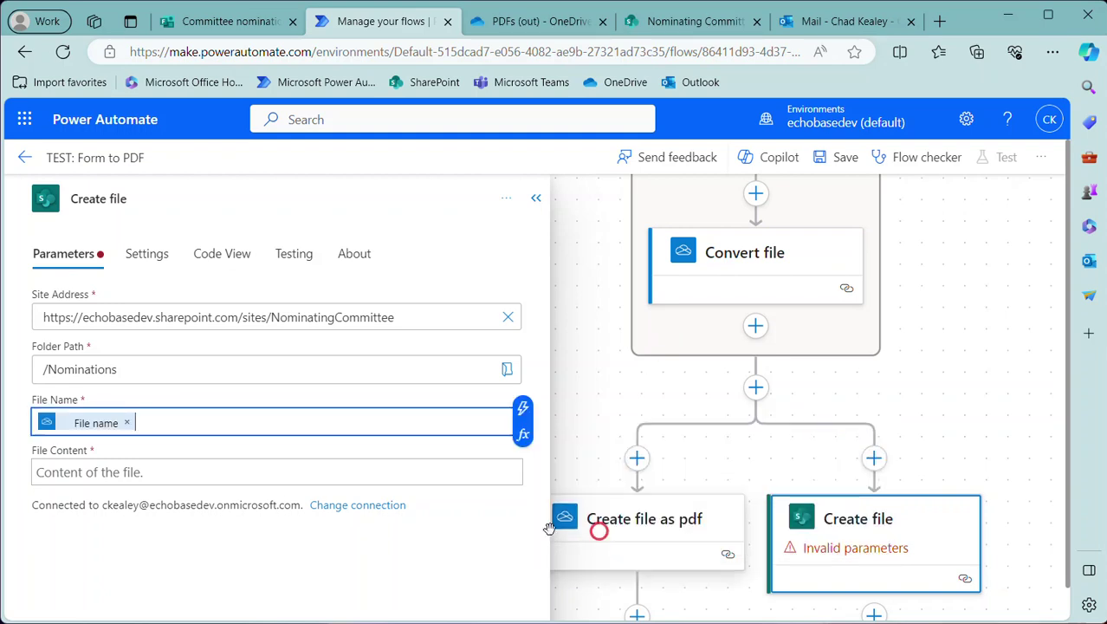
Set File Content to the Convert file step's 'File content' token
{"action": "left_click", "coordinate": [164, 470]}
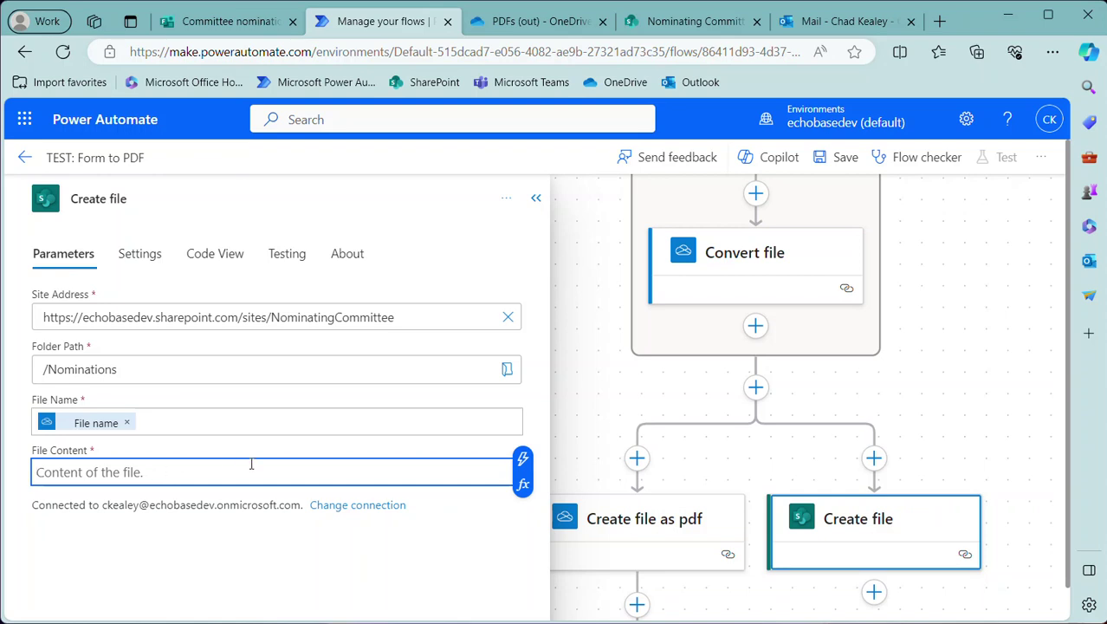
{"action": "left_click", "coordinate": [522, 458]}
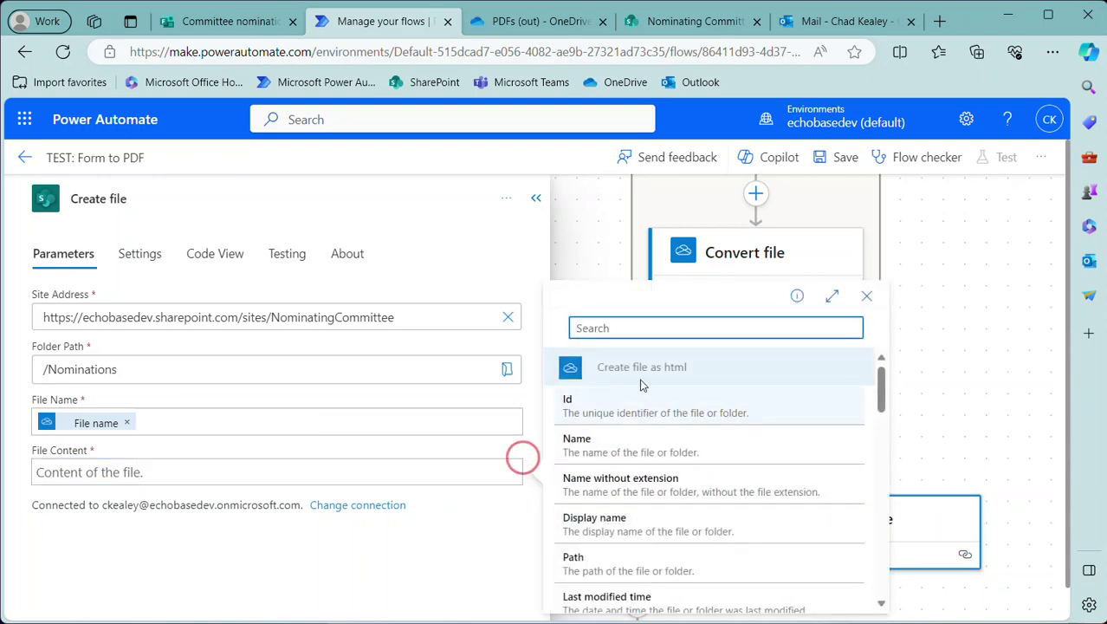
{"action": "type", "text": "content"}
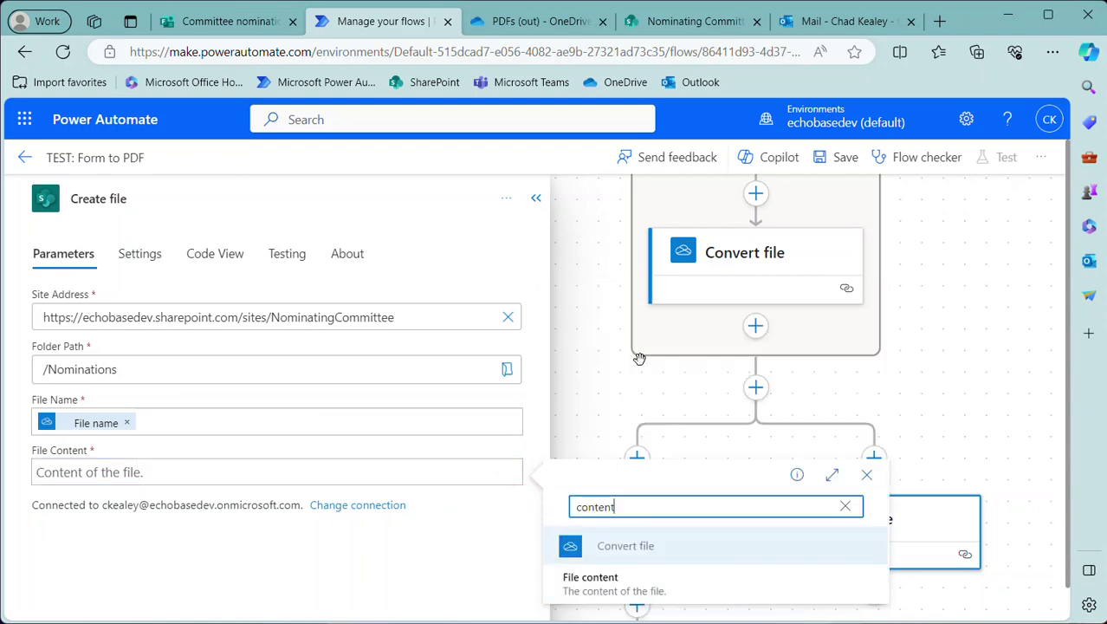
{"action": "scroll", "coordinate": [615, 393], "scroll_direction": "down", "scroll_amount": 2}
{"action": "left_click", "coordinate": [592, 581]}
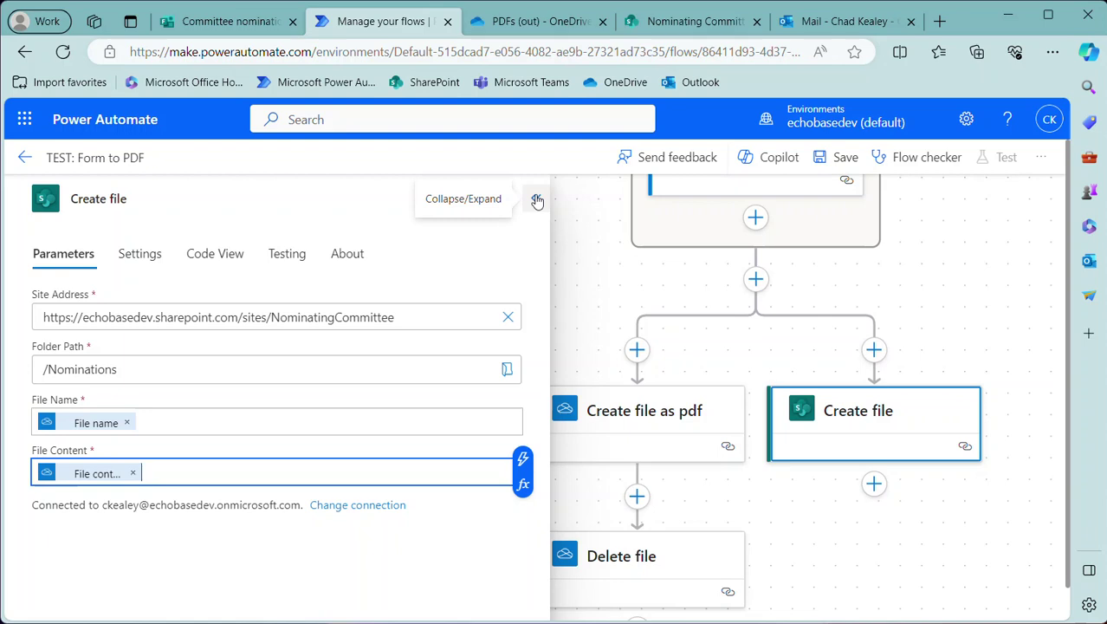
Save the flow and rename the SharePoint step to 'Create PDF file in SharePoint'
{"action": "left_click", "coordinate": [842, 159]}
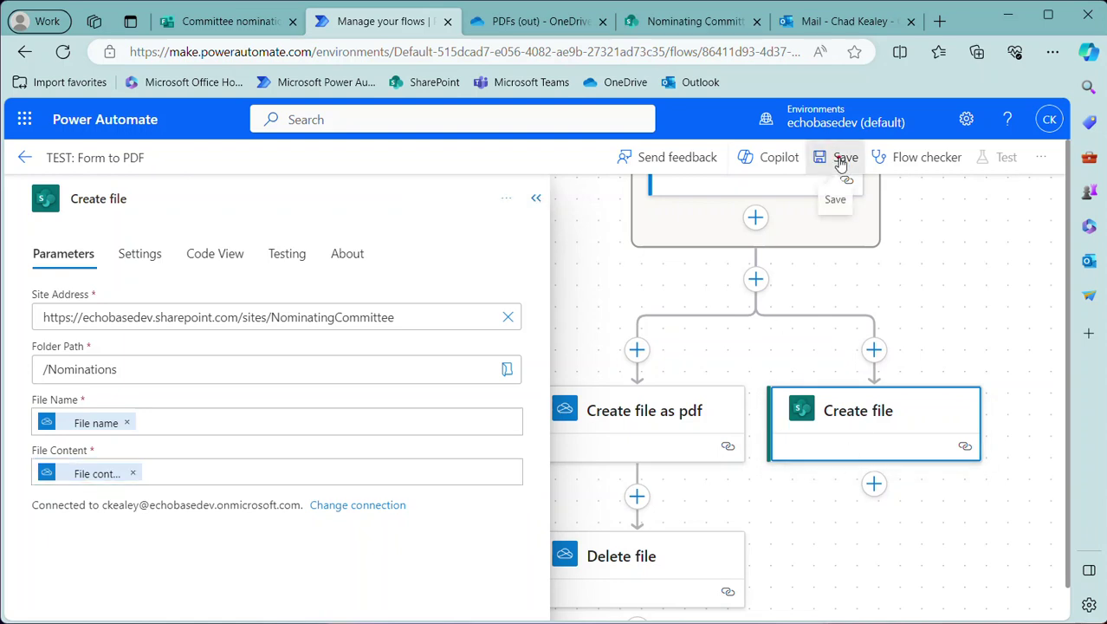
{"action": "scroll", "coordinate": [788, 330], "scroll_direction": "up", "scroll_amount": 2}
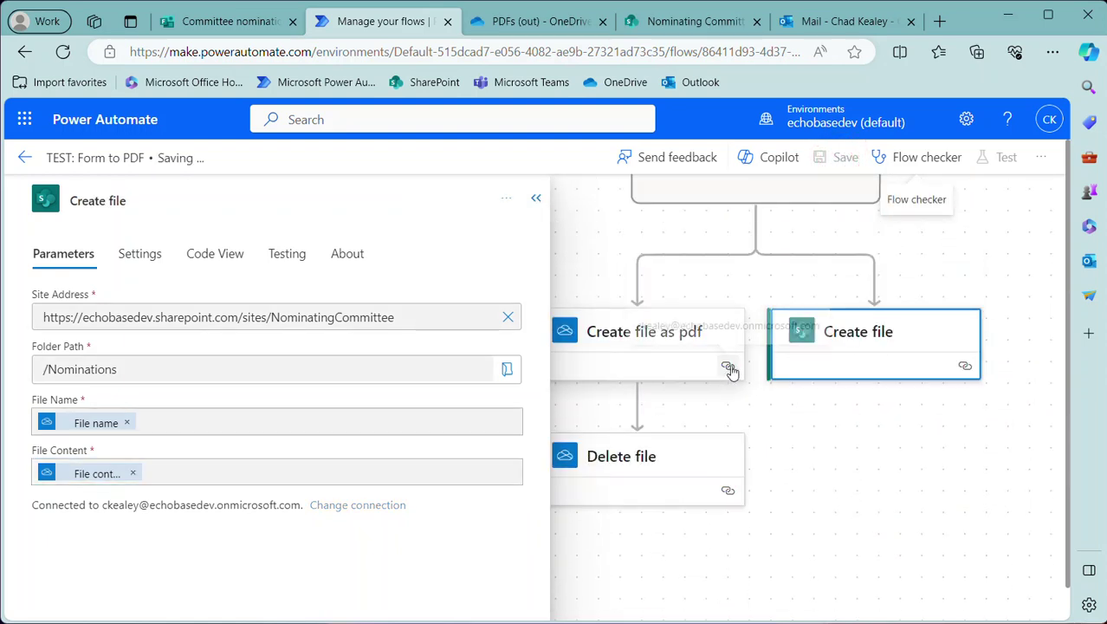
{"action": "left_click", "coordinate": [104, 198]}
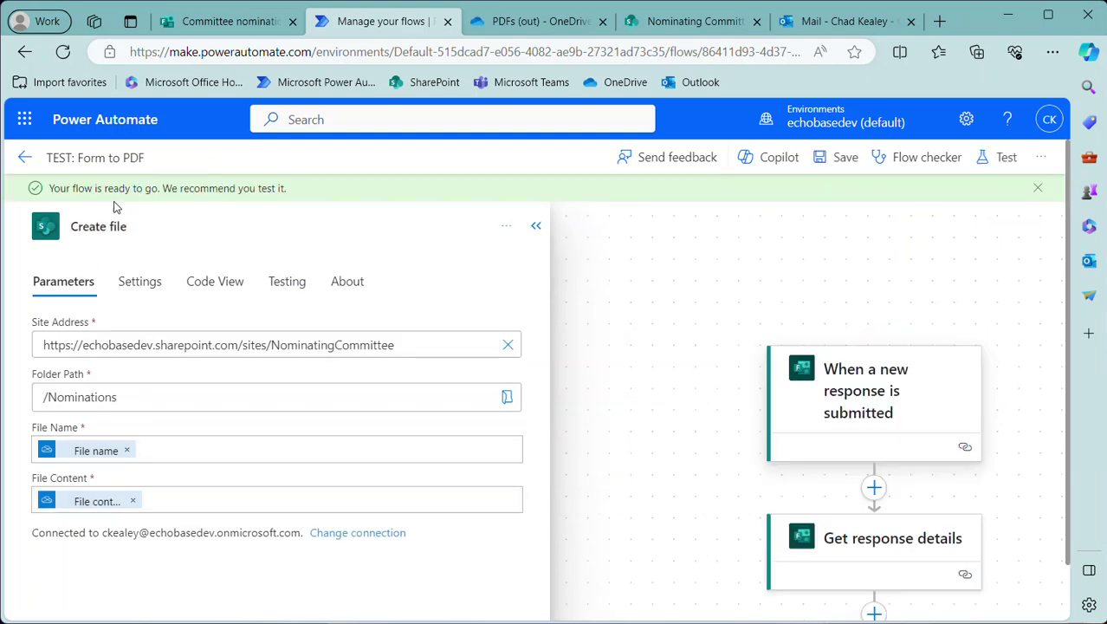
{"action": "left_click", "coordinate": [126, 222]}
{"action": "double_click", "coordinate": [114, 226]}
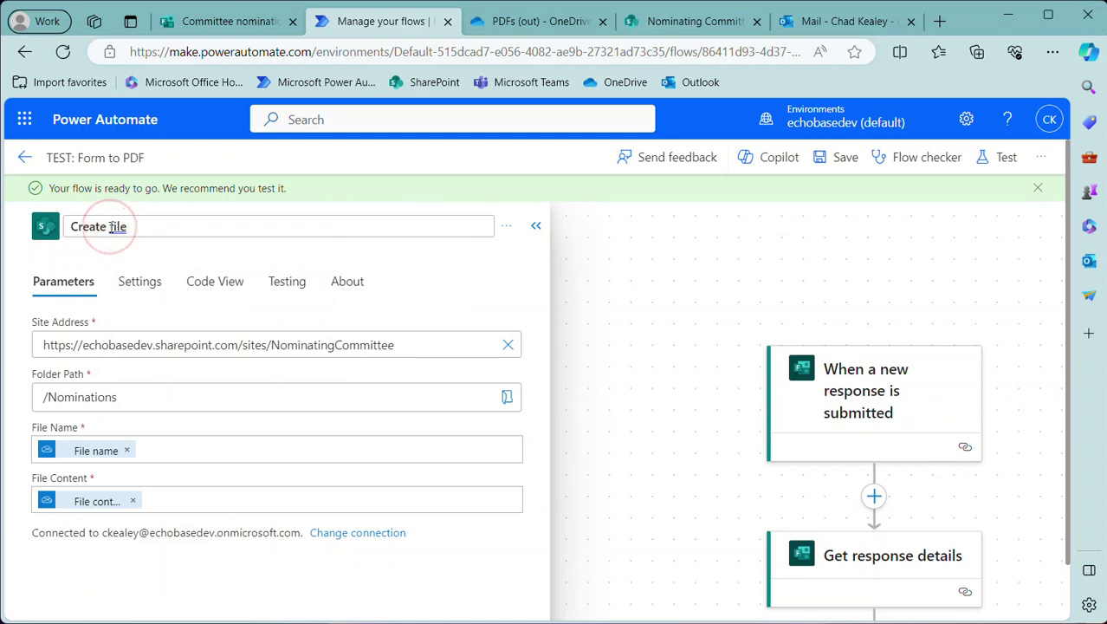
{"action": "type", "text": "POD"}
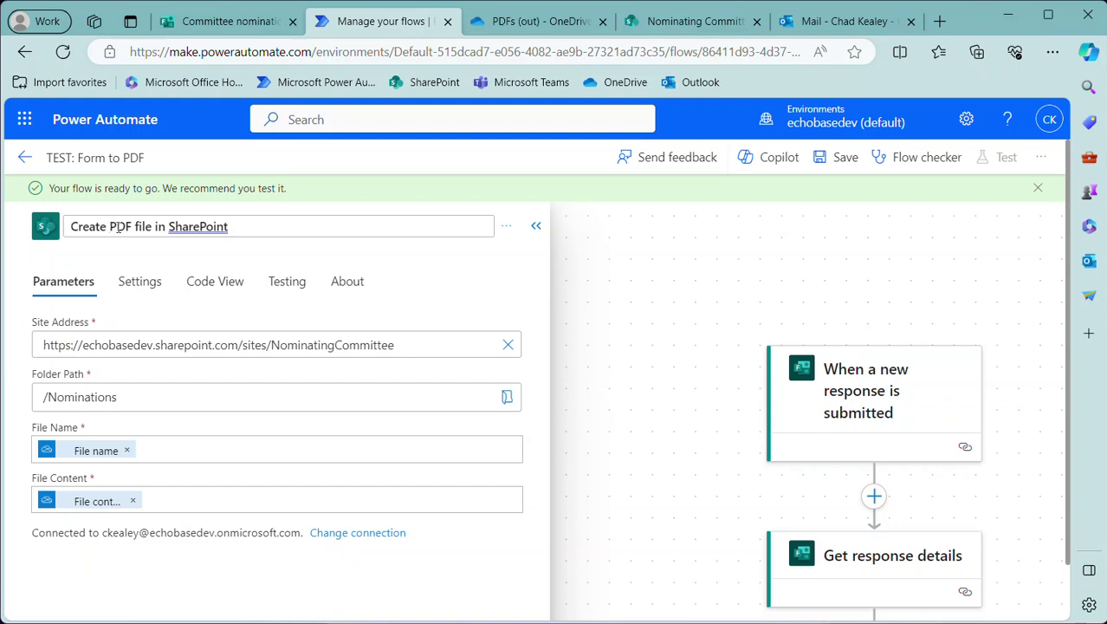
Rename the 'Create file as pdf' step to 'Create PDF file in OneDrive'
{"action": "scroll", "coordinate": [712, 478], "scroll_direction": "down", "scroll_amount": 5}
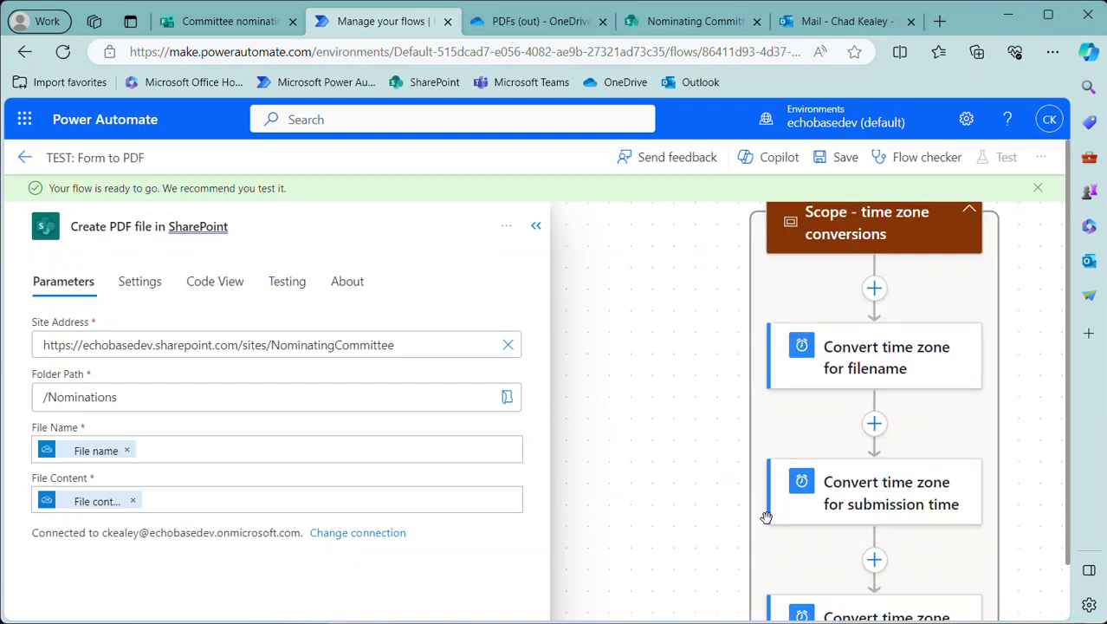
{"action": "scroll", "coordinate": [766, 518], "scroll_direction": "down", "scroll_amount": 15}
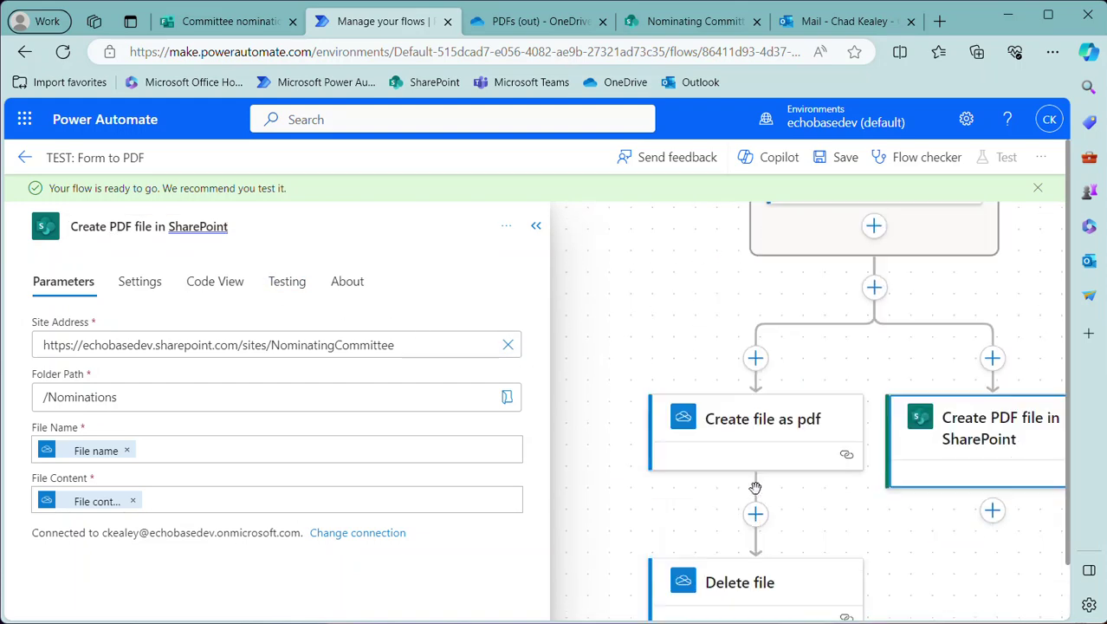
{"action": "left_click", "coordinate": [735, 425]}
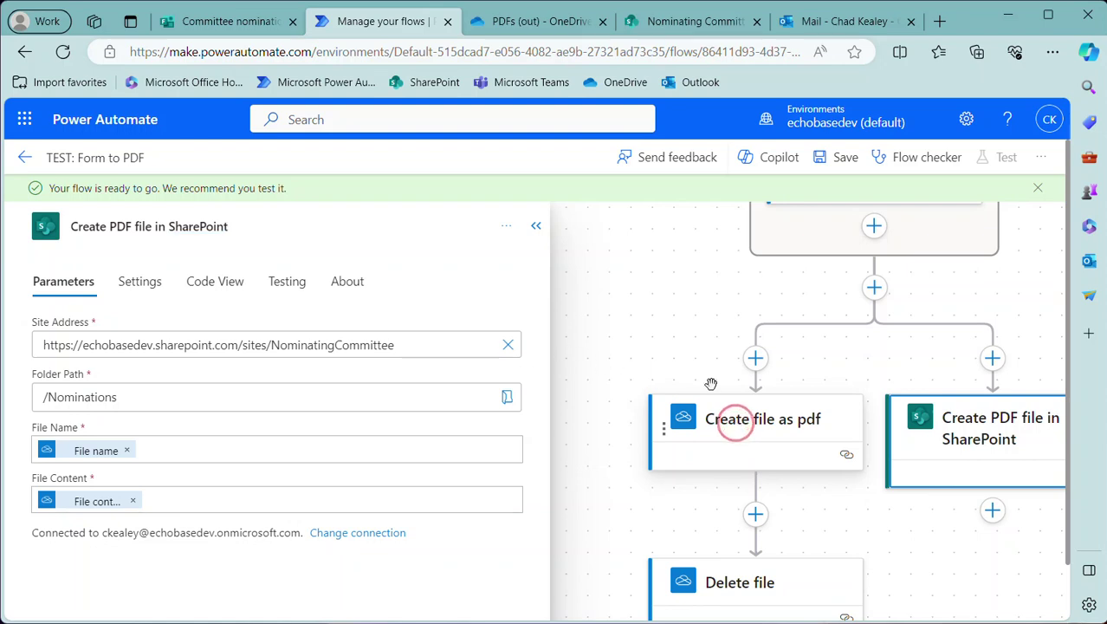
{"action": "left_click", "coordinate": [766, 422]}
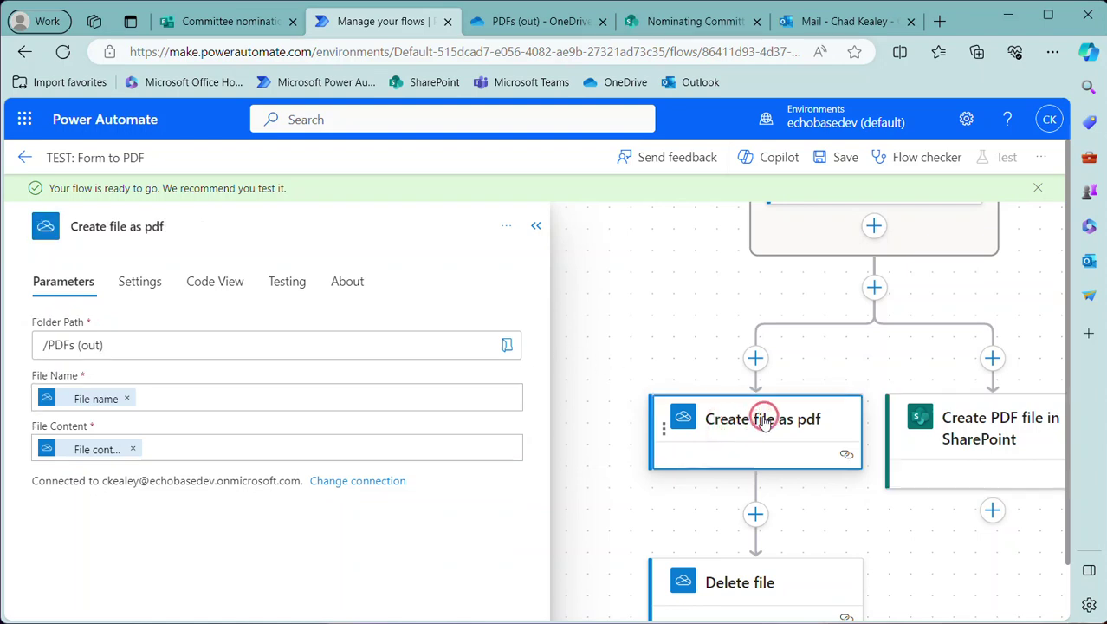
{"action": "left_click", "coordinate": [110, 224]}
{"action": "type", "text": "PDF"}
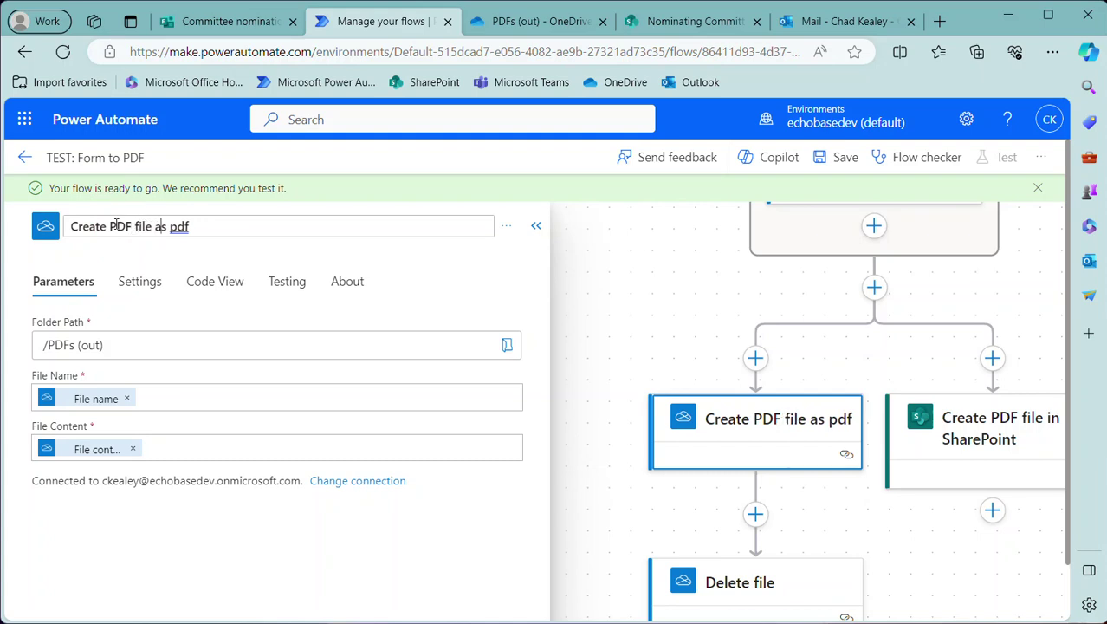
{"action": "key", "text": "BackSpace"}
{"action": "key", "text": "Delete"}
{"action": "key", "text": "Delete"}
{"action": "key", "text": "Delete"}
{"action": "key", "text": "Delete"}
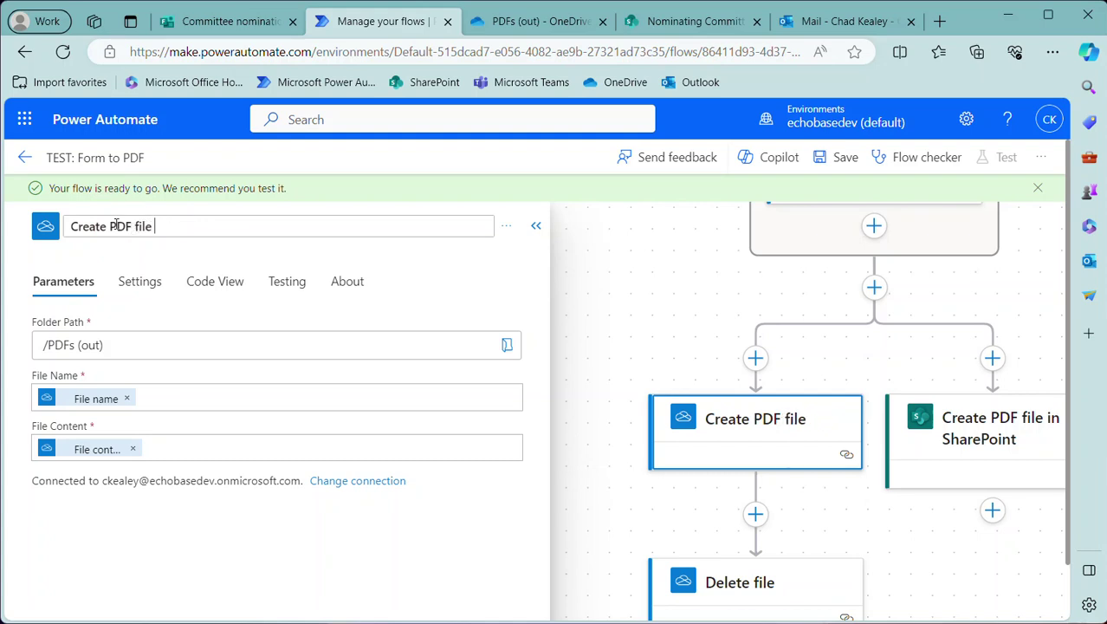
{"action": "type", "text": "in OneDrive"}
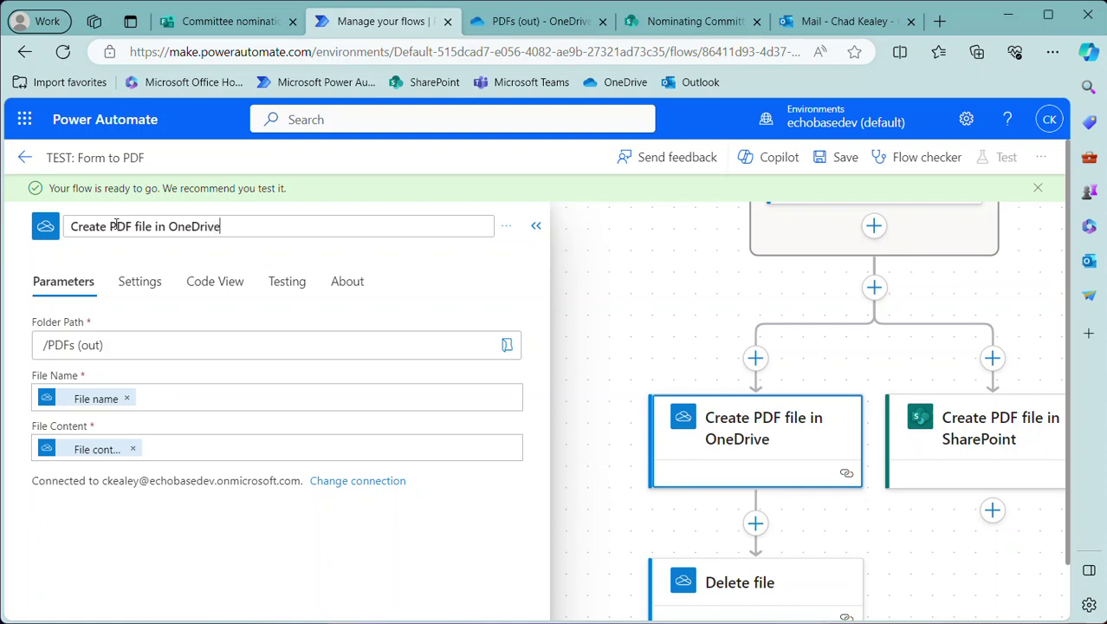
{"action": "key", "text": "Return"}
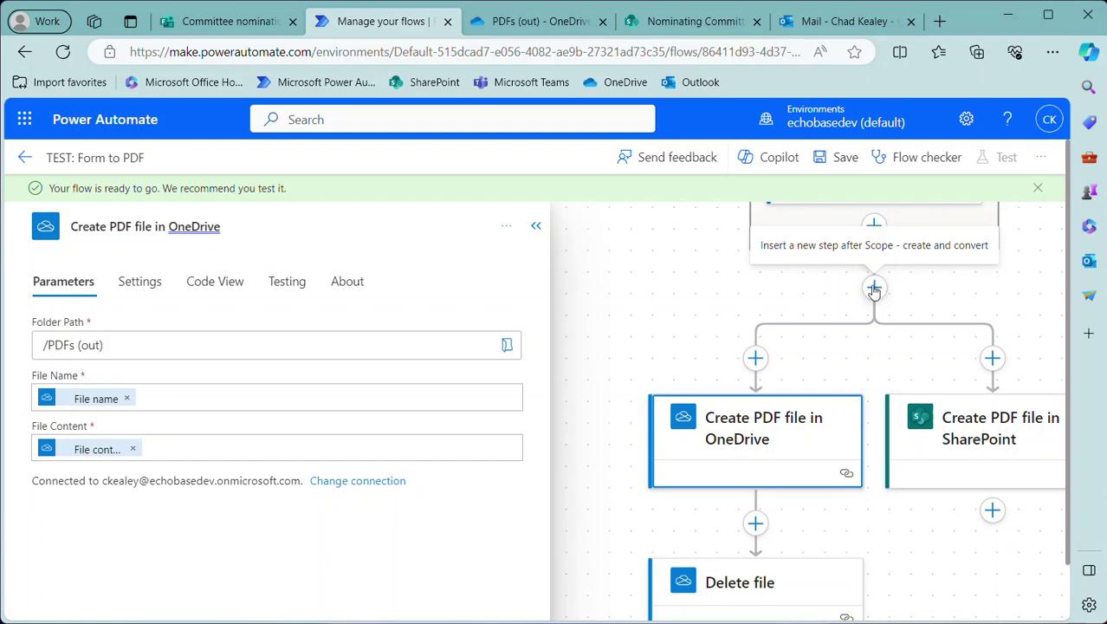
Add a SharePoint Create item action in a new parallel branch after the Scope
{"action": "left_click", "coordinate": [874, 288]}
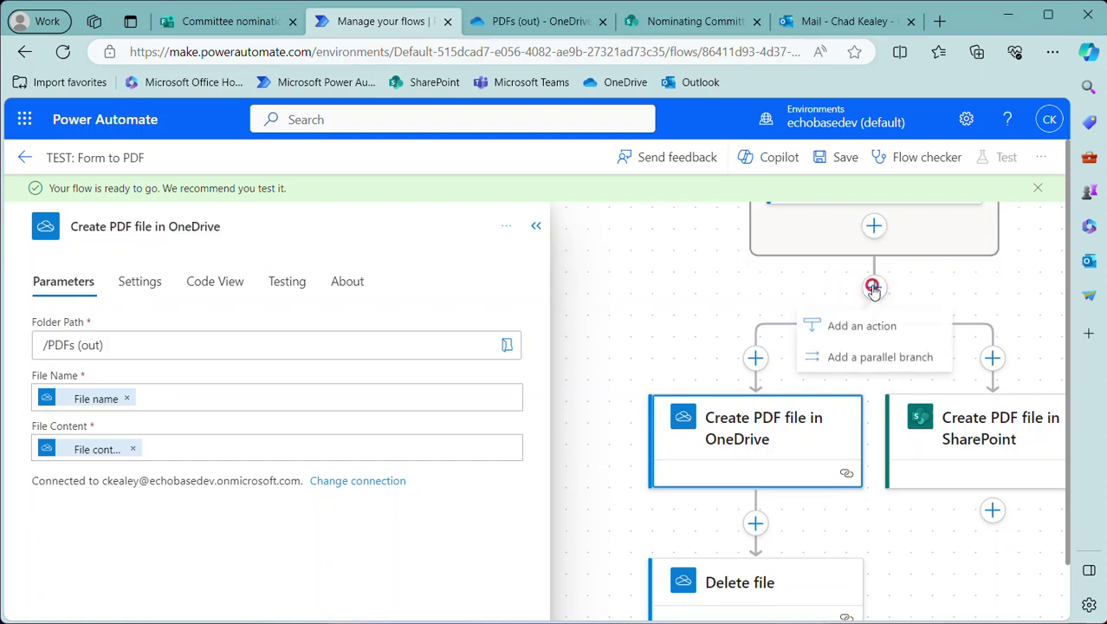
{"action": "left_click", "coordinate": [865, 362]}
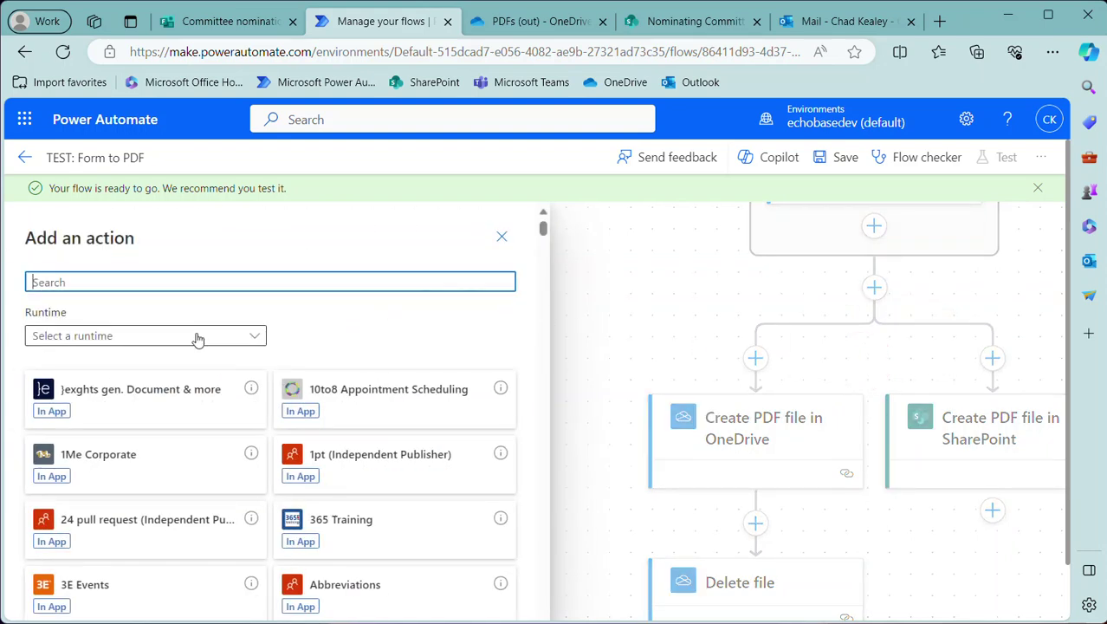
{"action": "type", "text": "creat"}
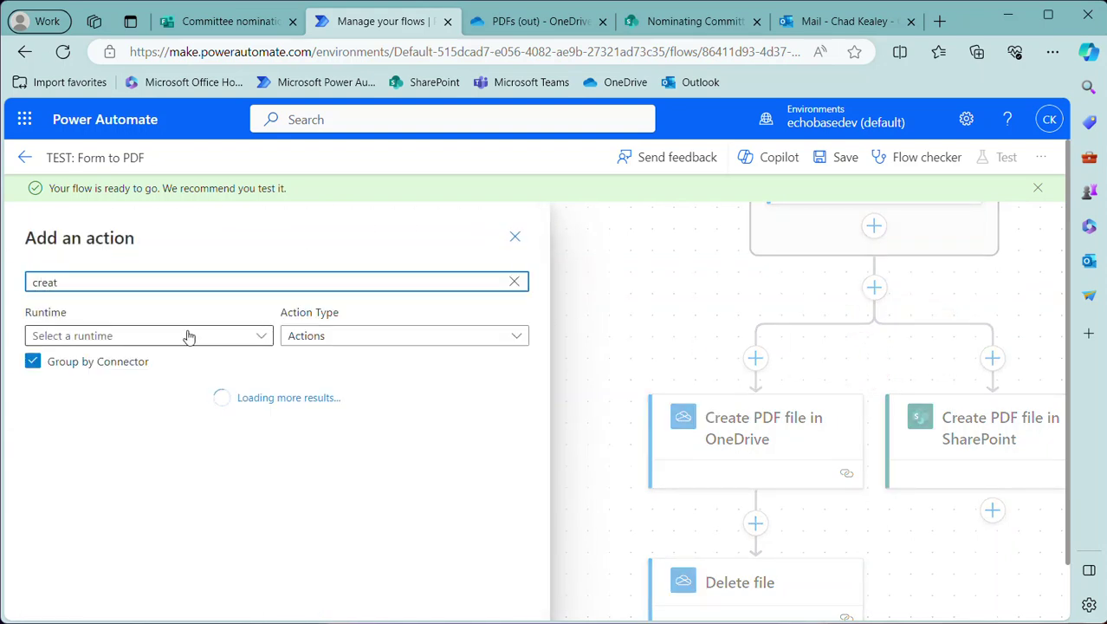
{"action": "type", "text": "e item"}
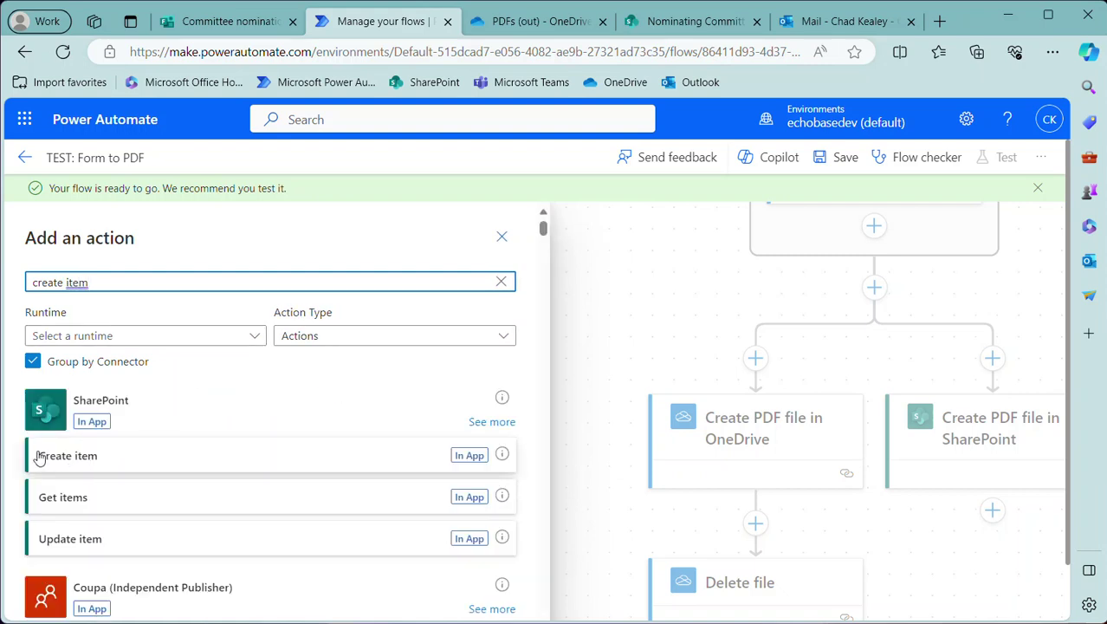
{"action": "left_click", "coordinate": [75, 468]}
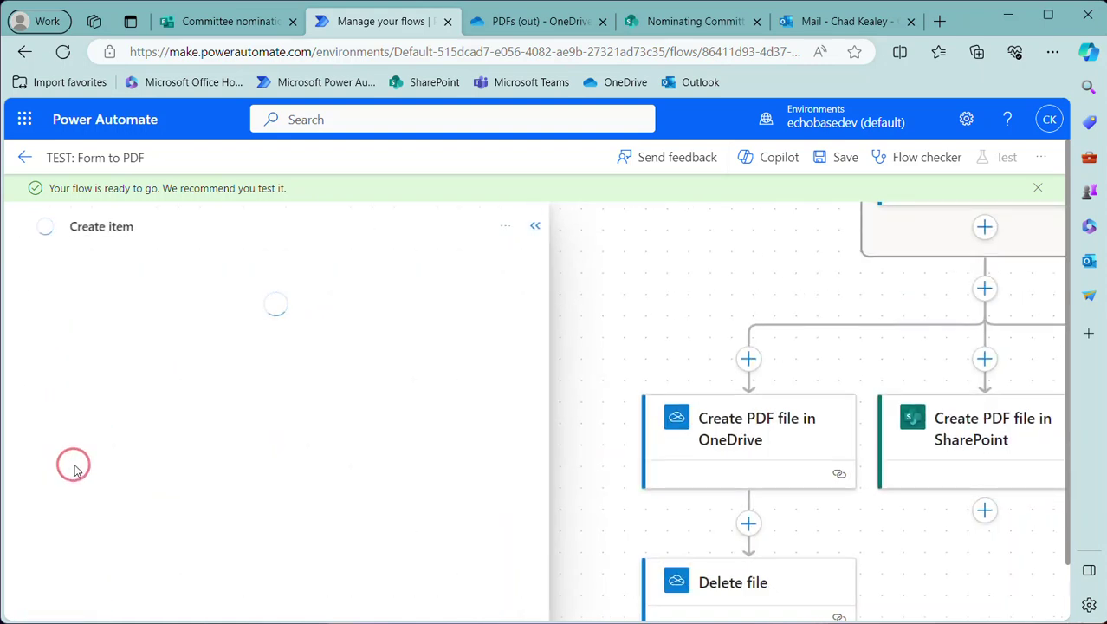
Point Create item at the pasted NominatingCommittee site URL and the Nominees list
{"action": "left_click", "coordinate": [511, 346]}
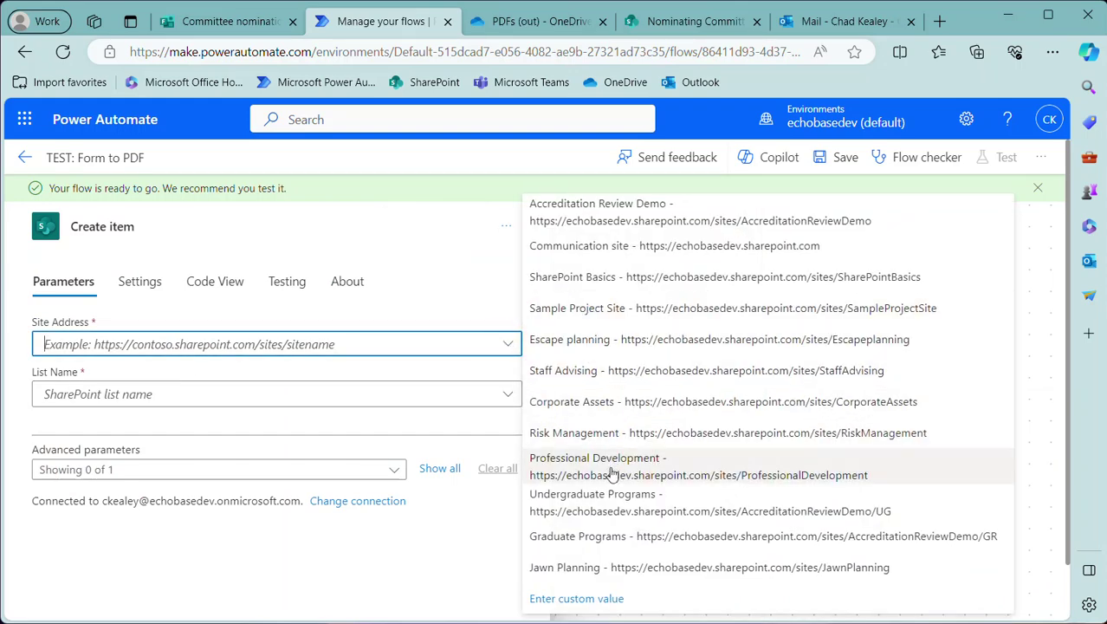
{"action": "left_click", "coordinate": [357, 349]}
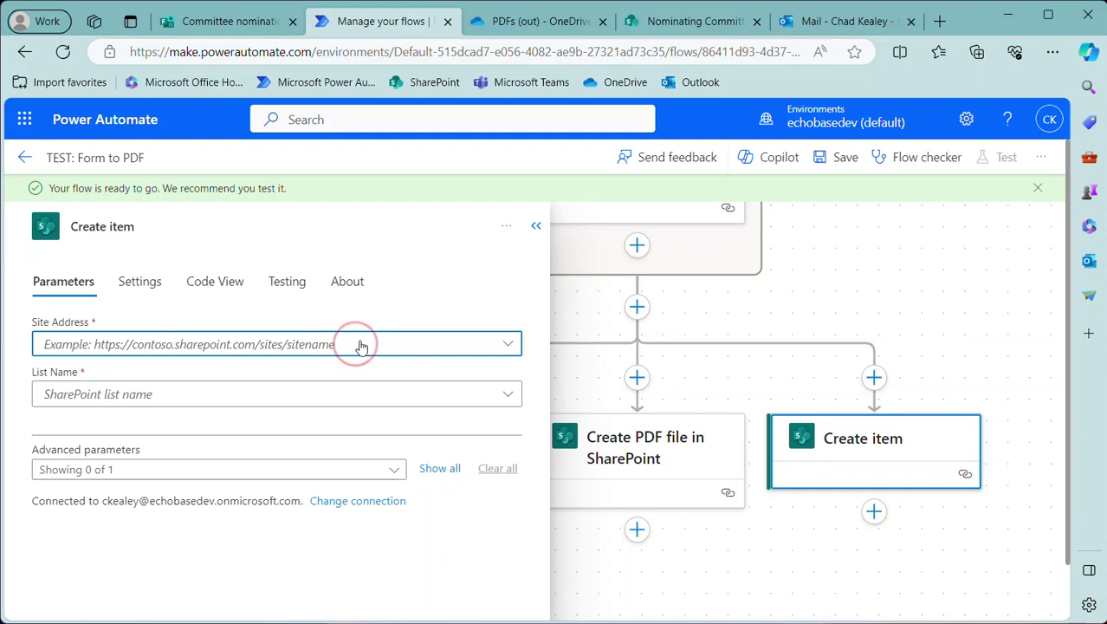
{"action": "type", "text": "https://echobasedev.sharepoint.com/sites/NominatingCommittee"}
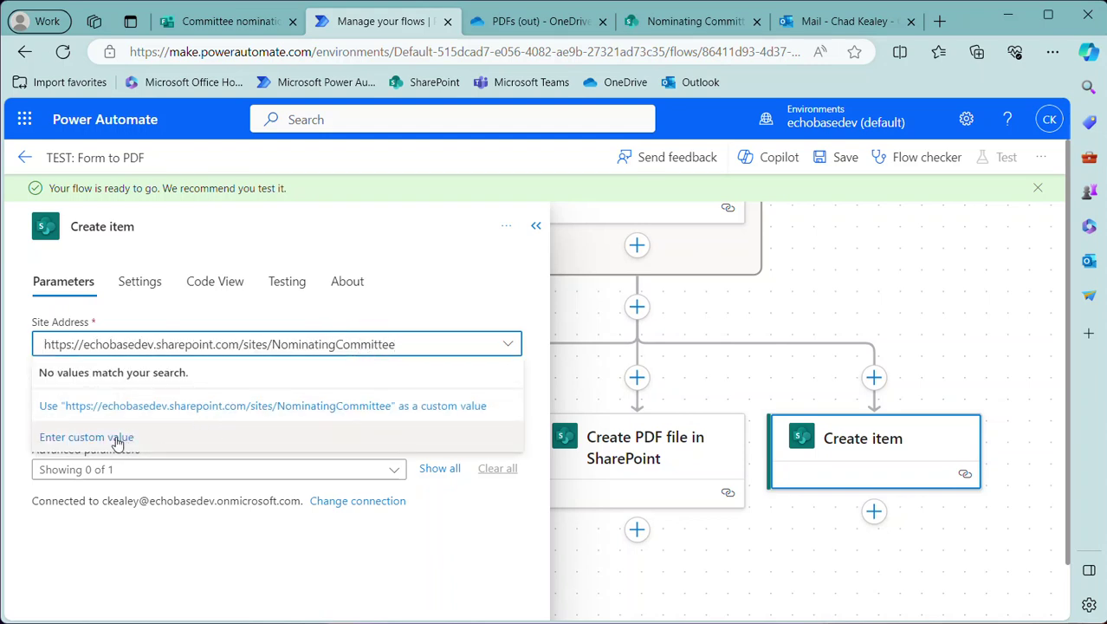
{"action": "left_click", "coordinate": [119, 407]}
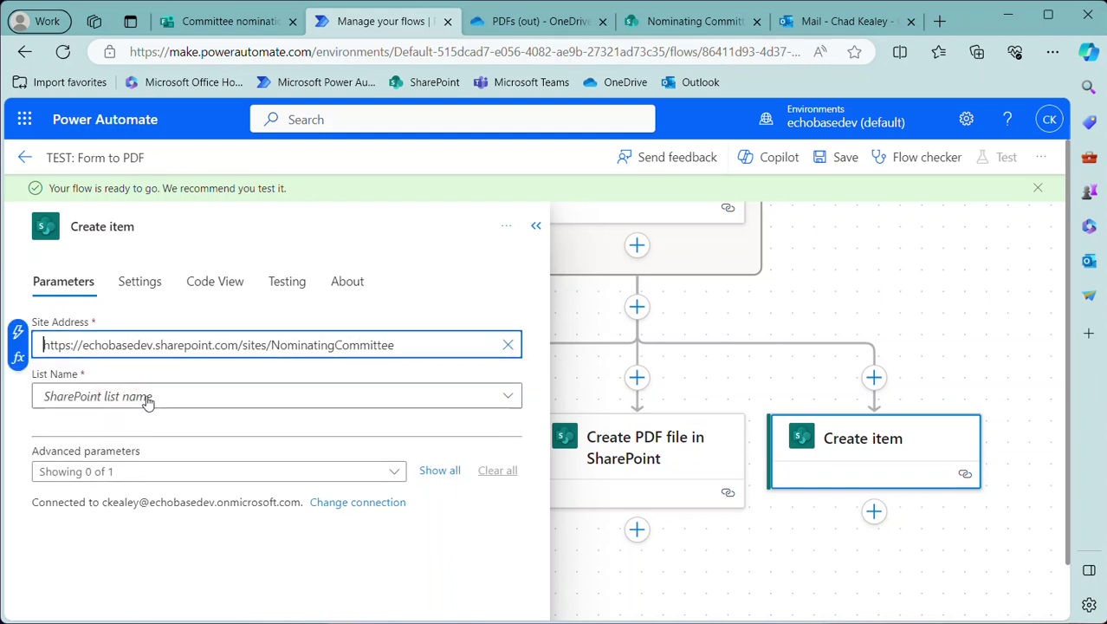
{"action": "left_click", "coordinate": [148, 398]}
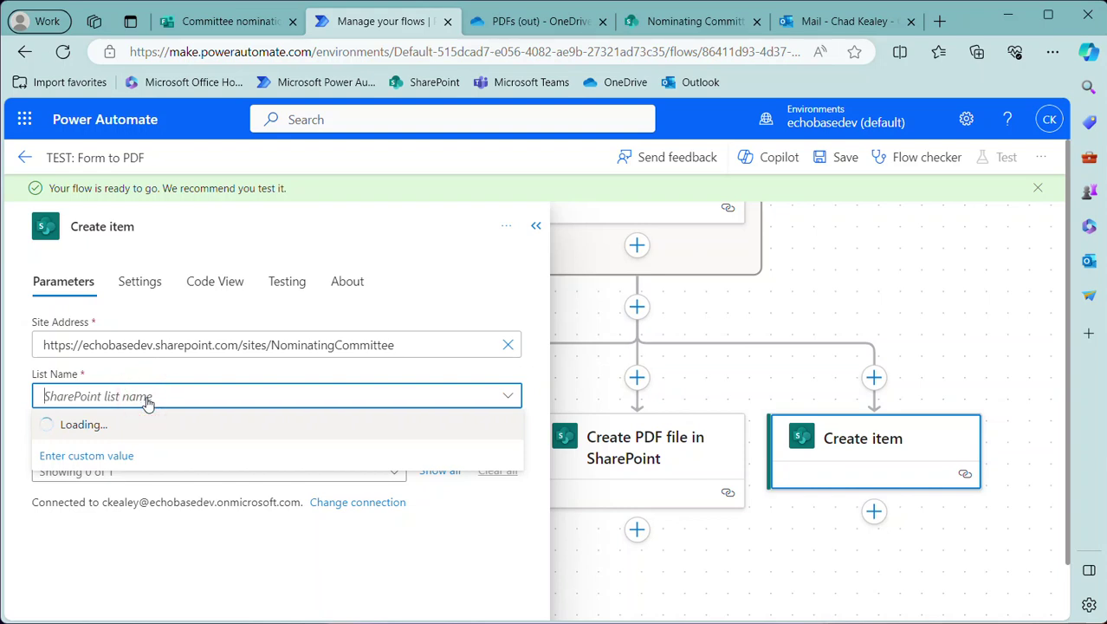
{"action": "left_click", "coordinate": [86, 424]}
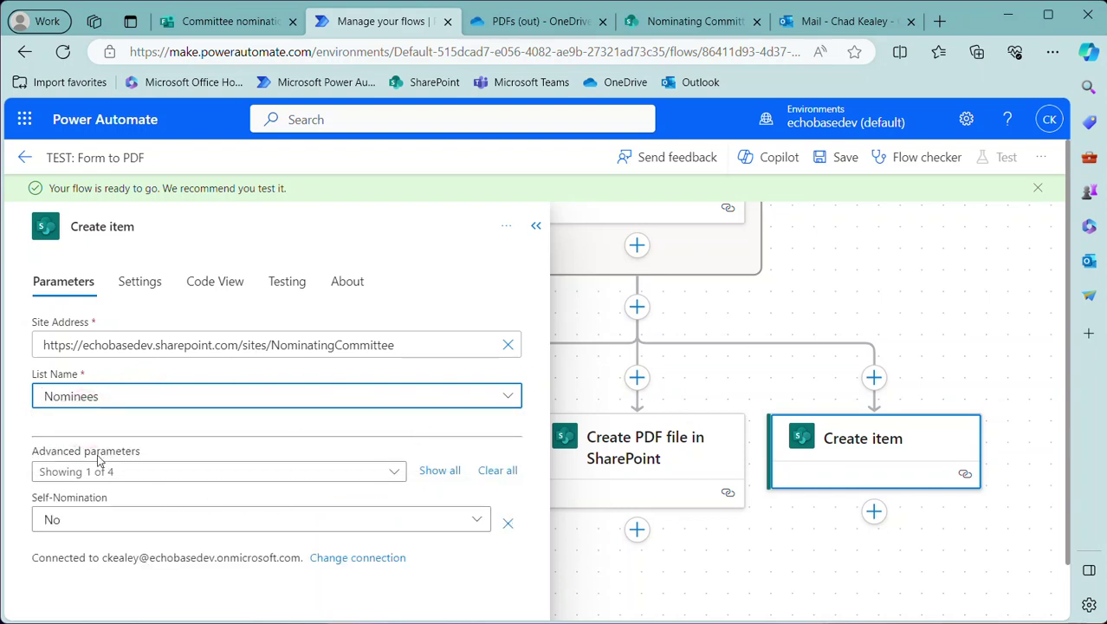
{"action": "left_click", "coordinate": [436, 469]}
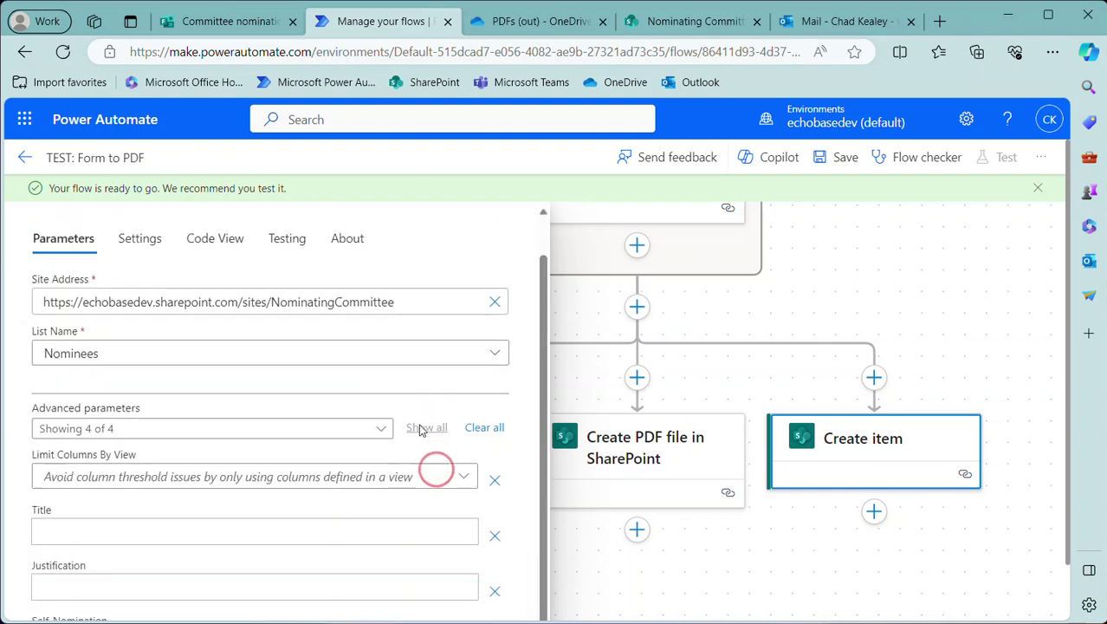
Fill the Title column with the 'Name of nominee' answer
{"action": "scroll", "coordinate": [399, 404], "scroll_direction": "down", "scroll_amount": 2}
{"action": "left_click", "coordinate": [146, 436]}
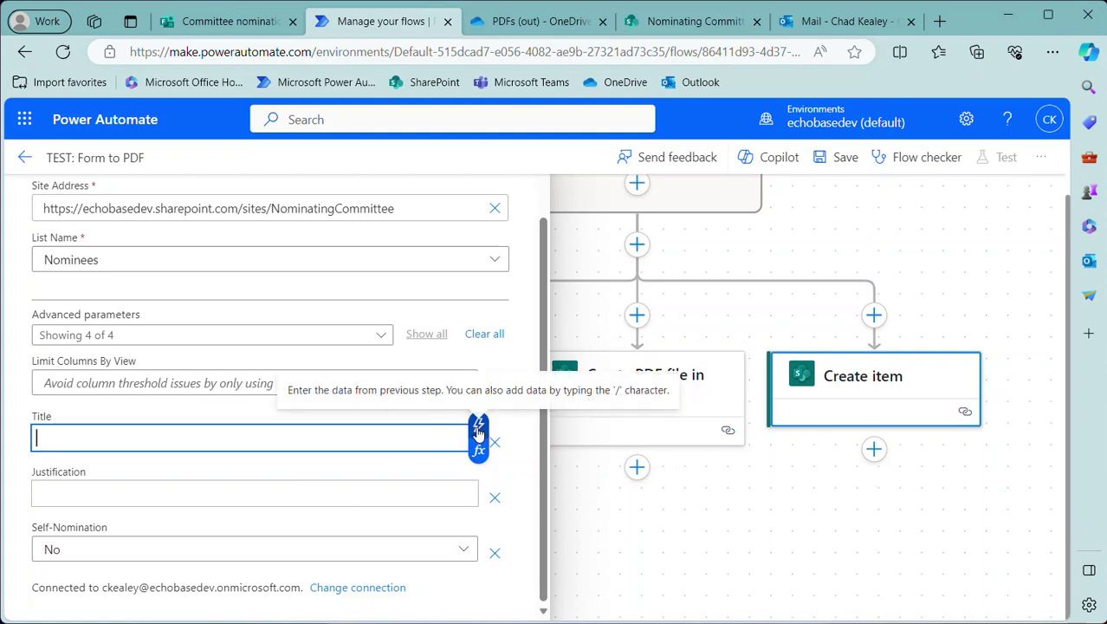
{"action": "left_click", "coordinate": [478, 431]}
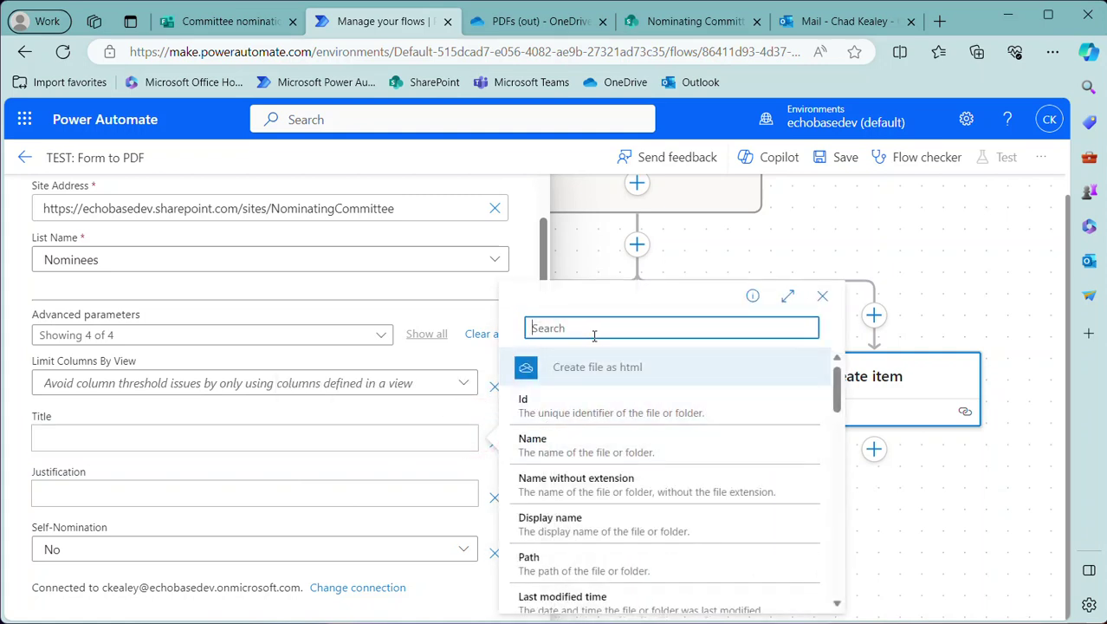
{"action": "type", "text": "name"}
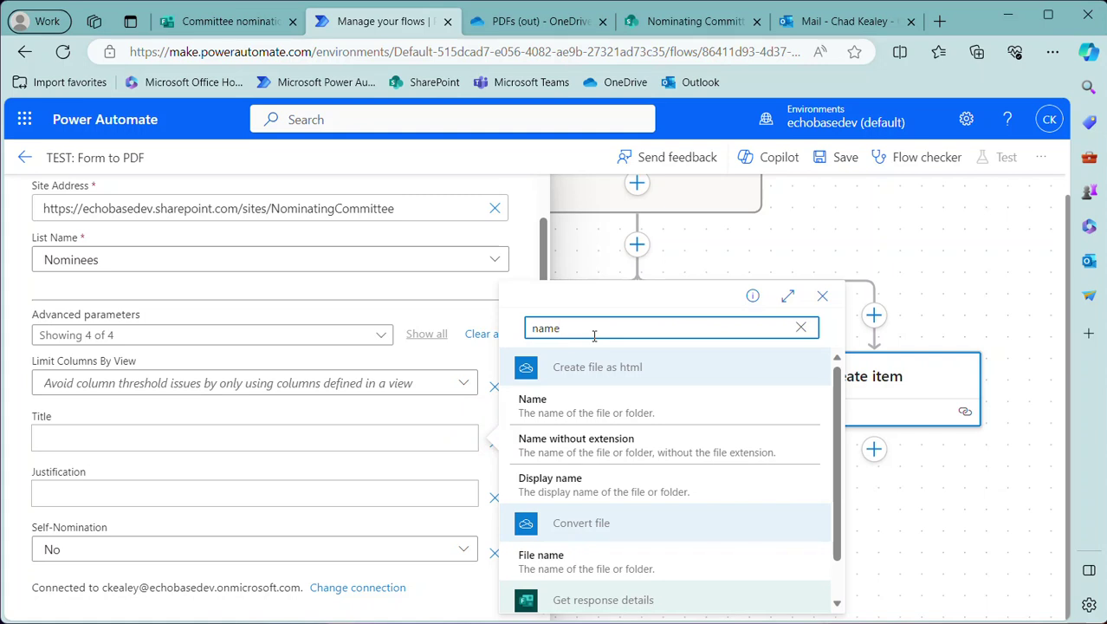
{"action": "scroll", "coordinate": [571, 433], "scroll_direction": "down", "scroll_amount": 1}
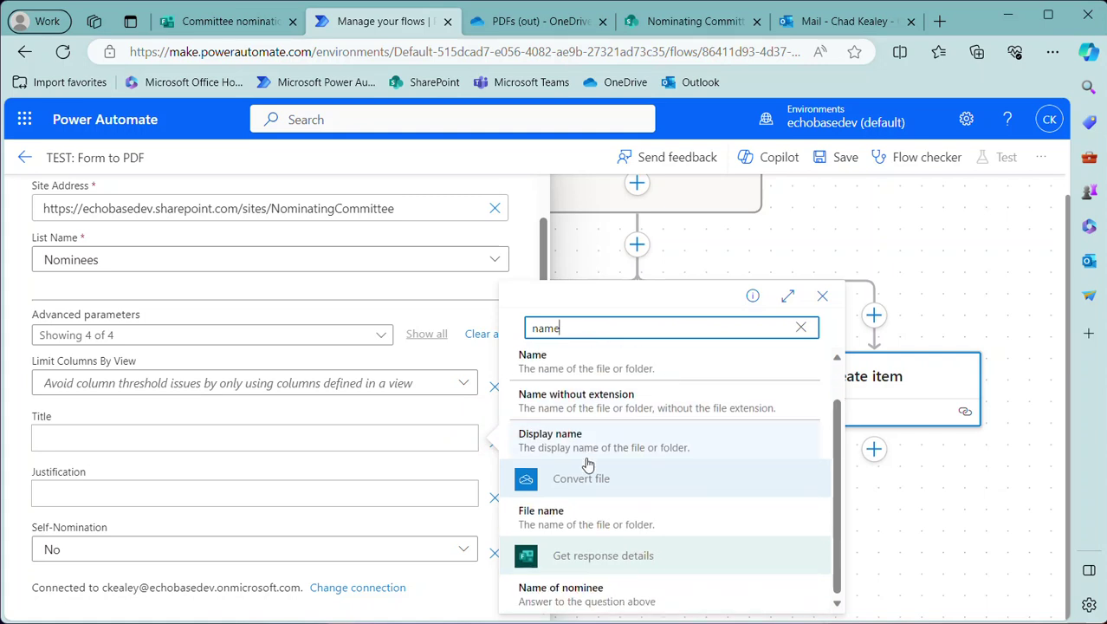
{"action": "left_click", "coordinate": [580, 598]}
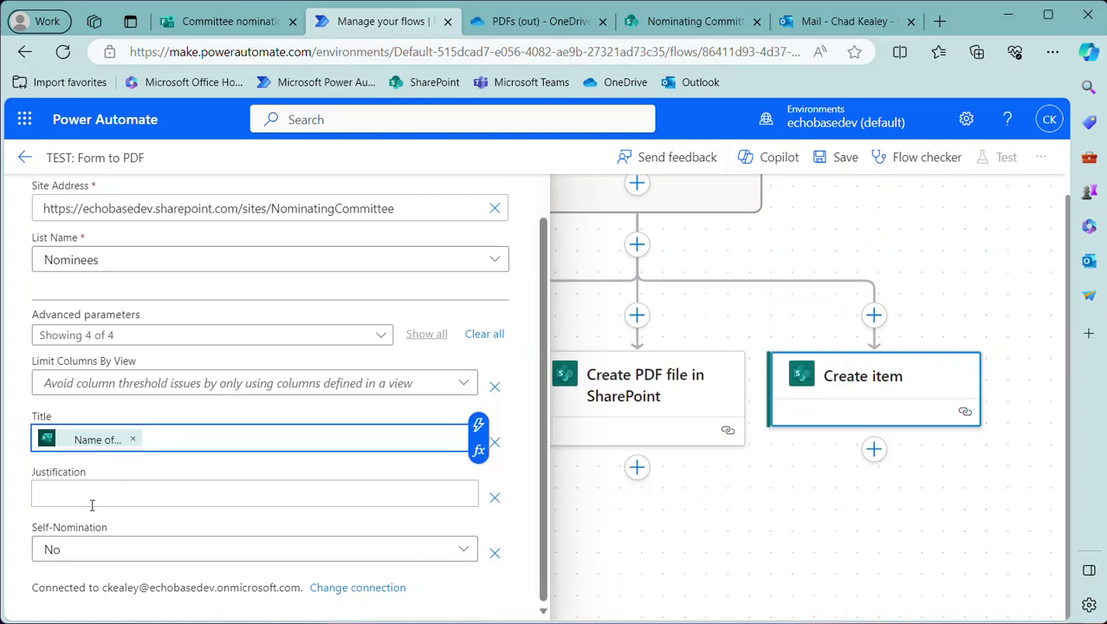
Fill Justification with the 'What qualities made you nominate this person?' answer
{"action": "left_click", "coordinate": [62, 501]}
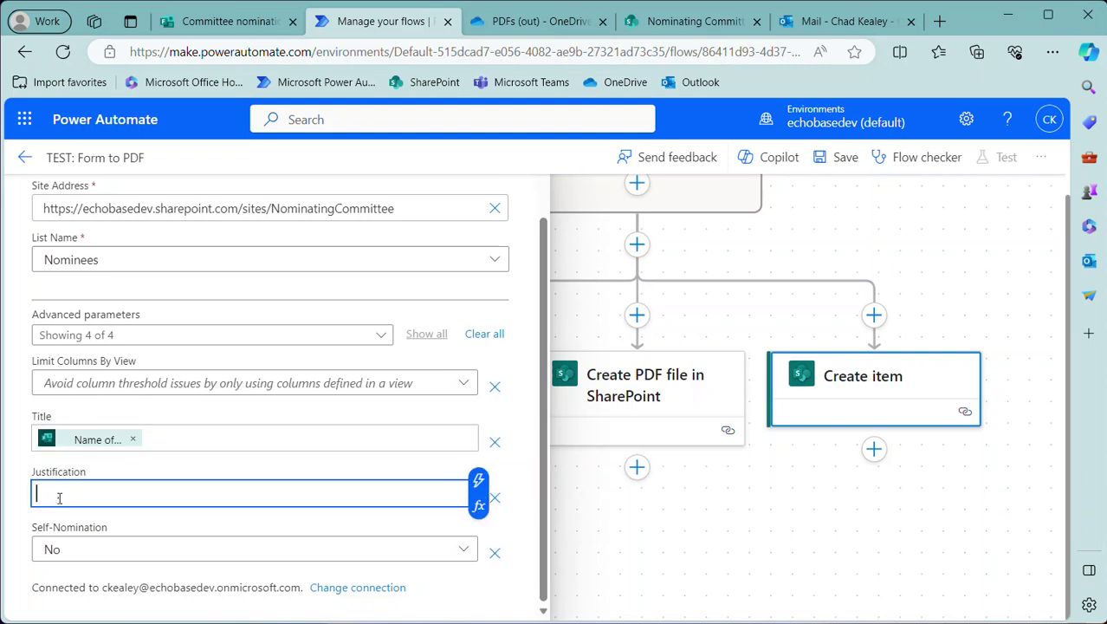
{"action": "left_click", "coordinate": [475, 479]}
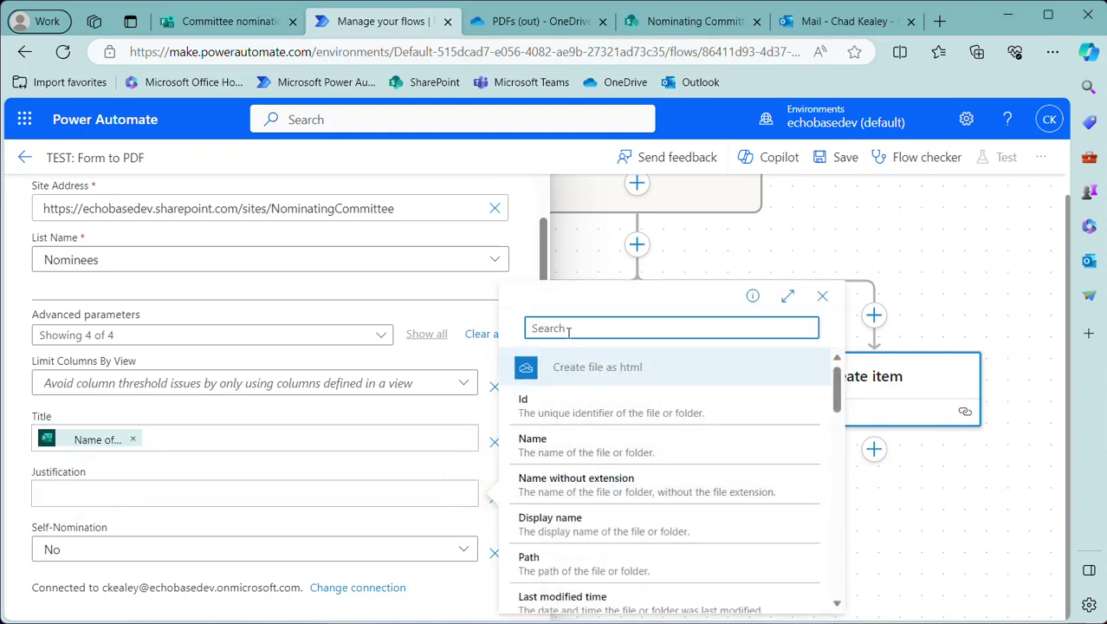
{"action": "type", "text": "qua"}
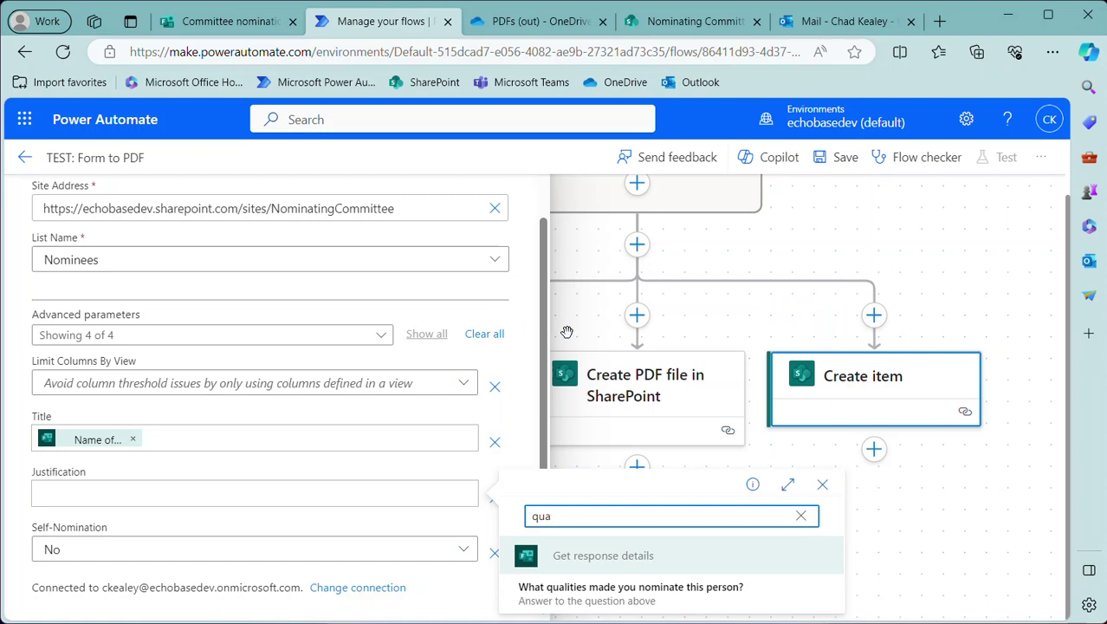
{"action": "left_click", "coordinate": [589, 591]}
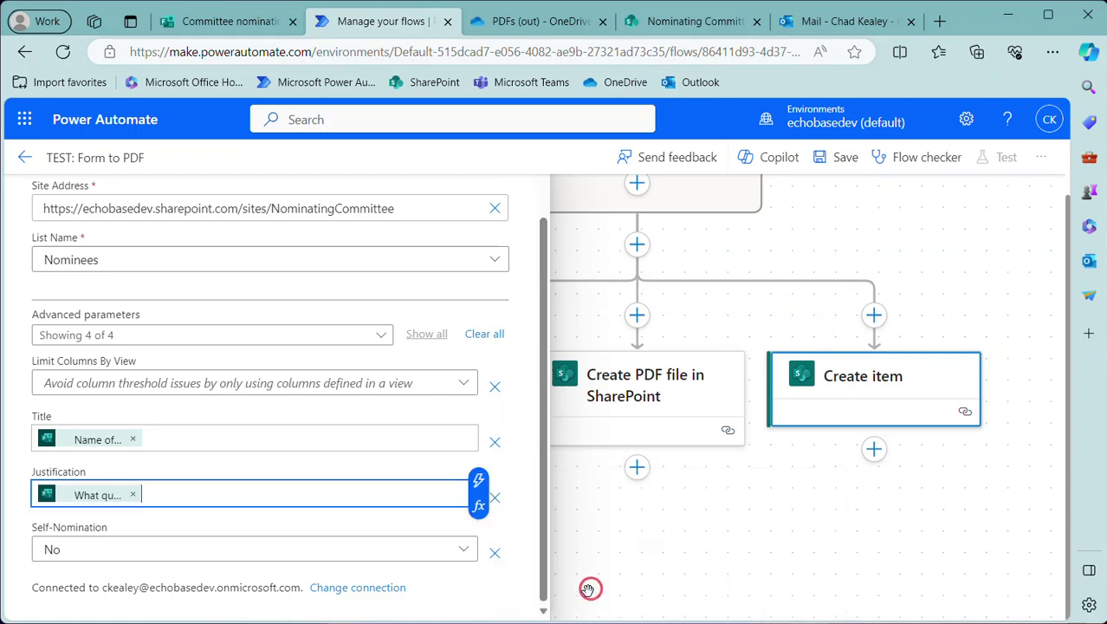
Try a custom Self-Nomination value, search dynamic content for 'self' and 'no', then clear it
{"action": "left_click", "coordinate": [116, 548]}
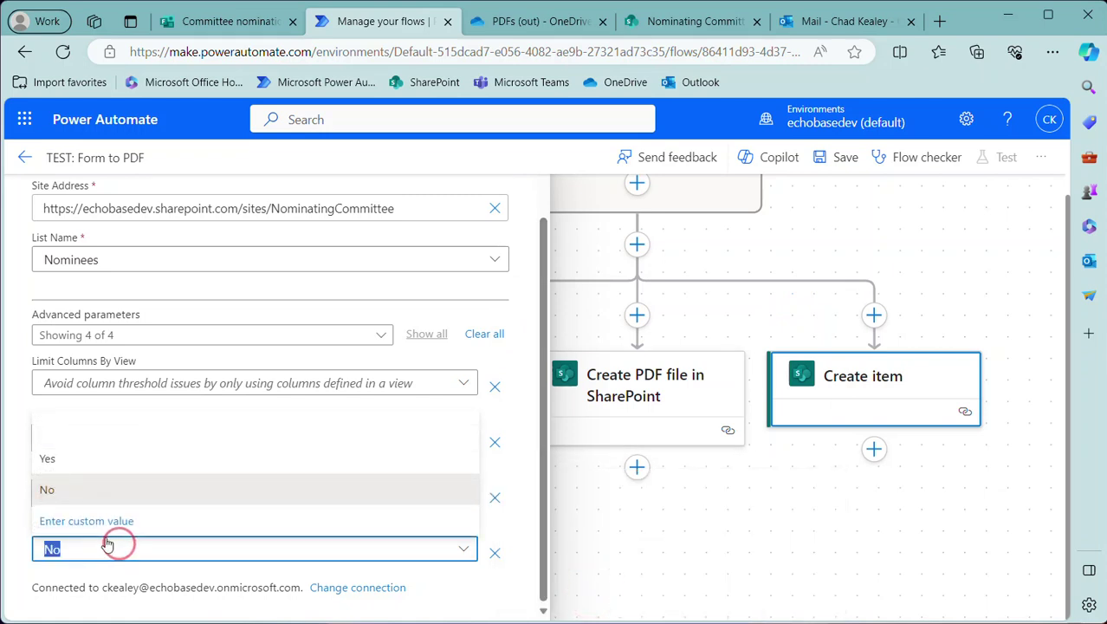
{"action": "left_click", "coordinate": [104, 522]}
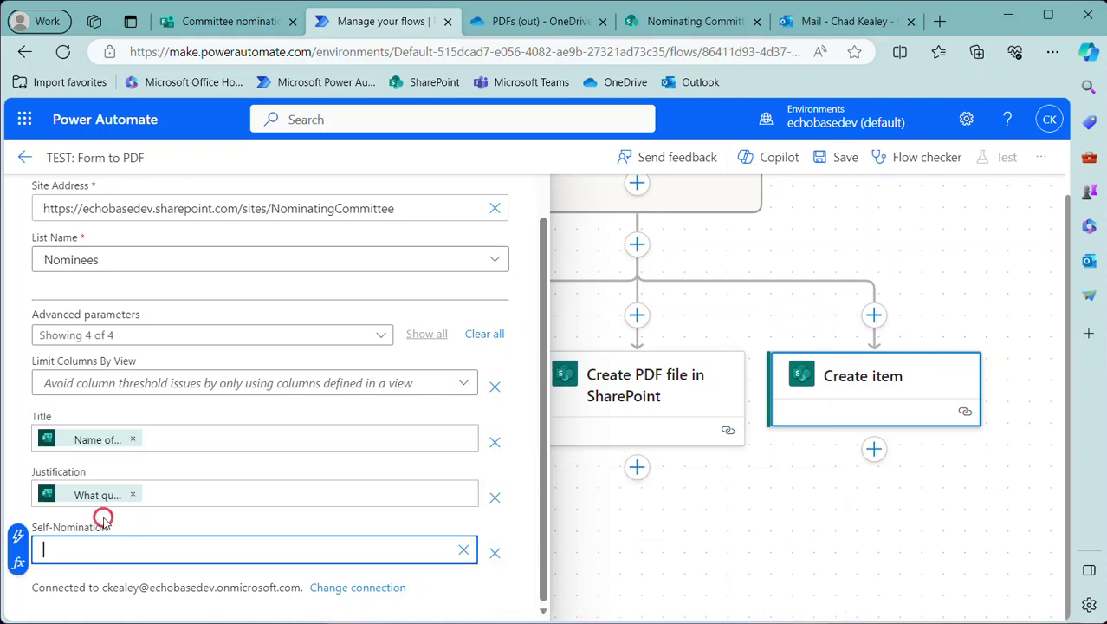
{"action": "left_click", "coordinate": [463, 552]}
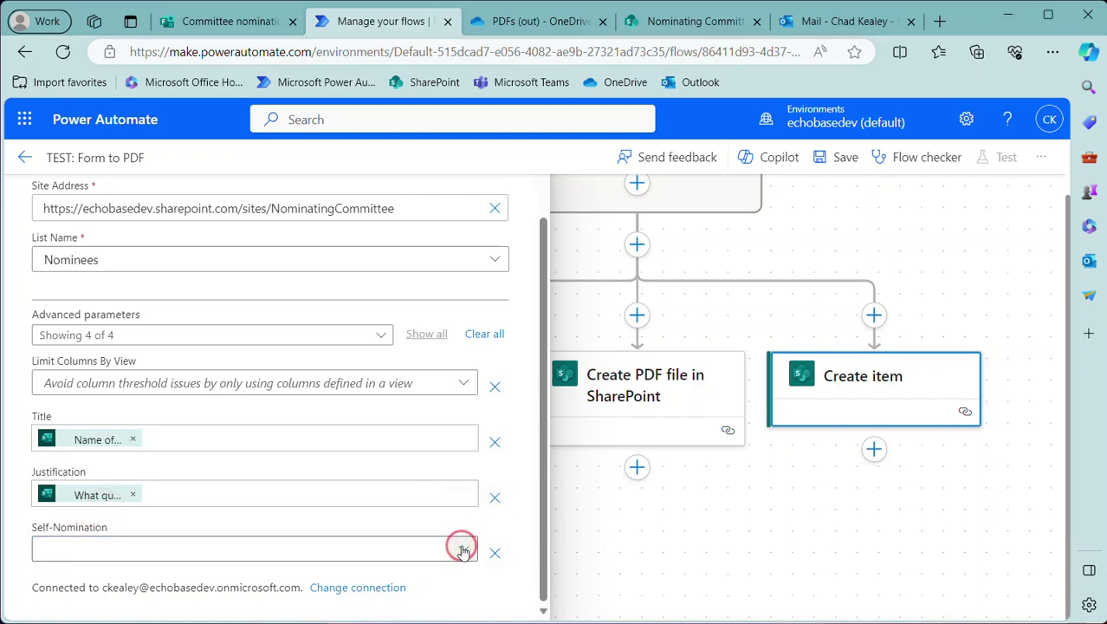
{"action": "left_click", "coordinate": [409, 546]}
{"action": "left_click", "coordinate": [97, 521]}
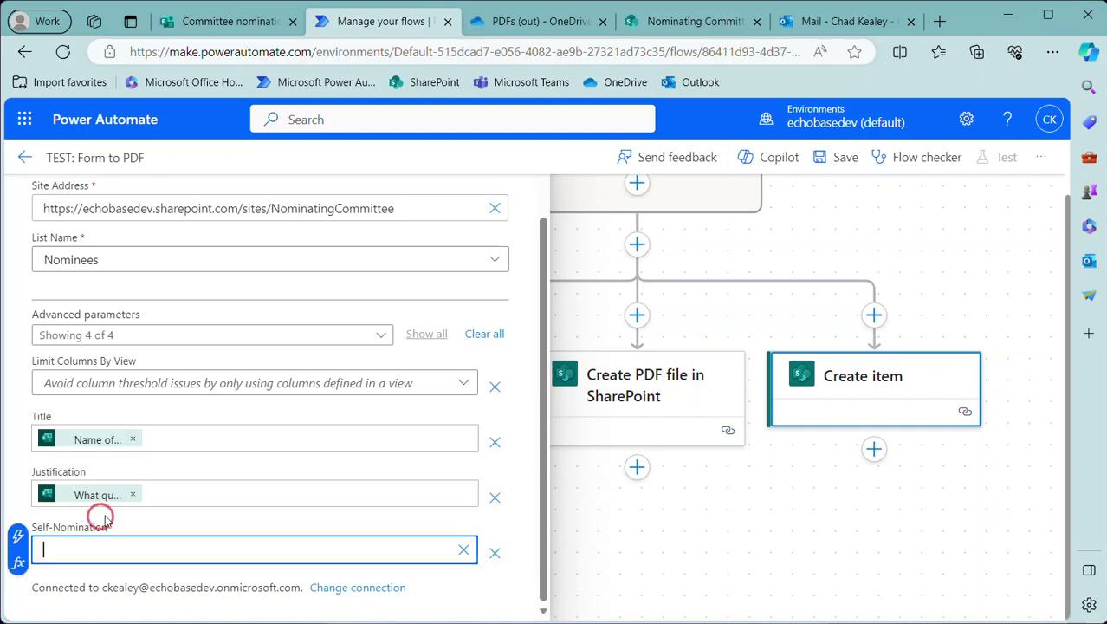
{"action": "left_click", "coordinate": [15, 537]}
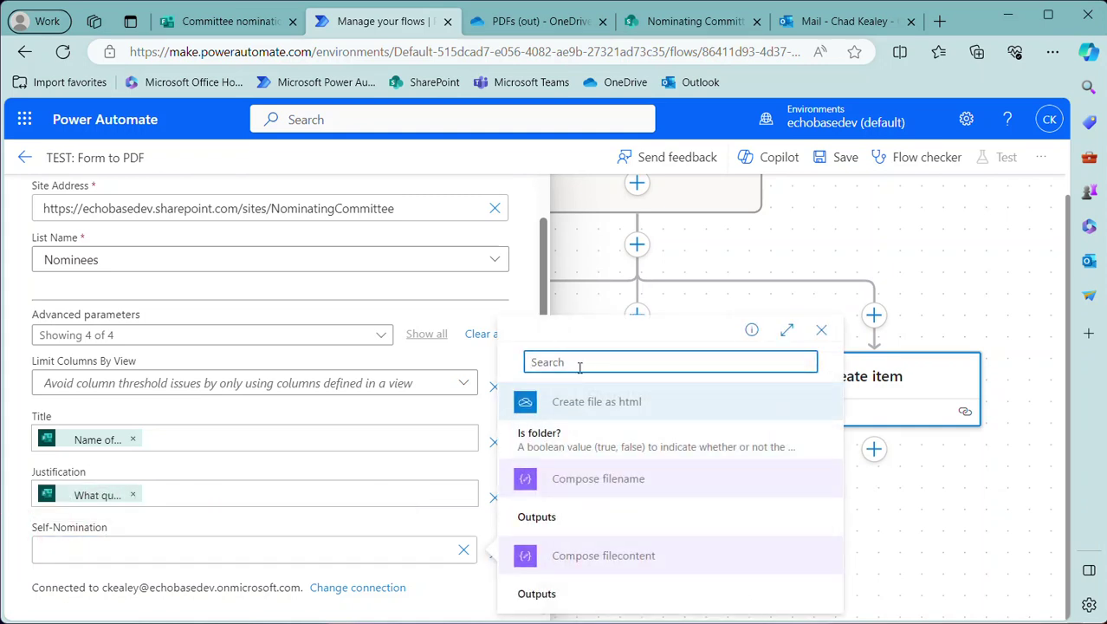
{"action": "type", "text": "self"}
{"action": "key", "text": "BackSpace"}
{"action": "key", "text": "BackSpace"}
{"action": "key", "text": "BackSpace"}
{"action": "type", "text": "no"}
{"action": "key", "text": "BackSpace"}
{"action": "key", "text": "BackSpace"}
{"action": "left_click", "coordinate": [428, 539]}
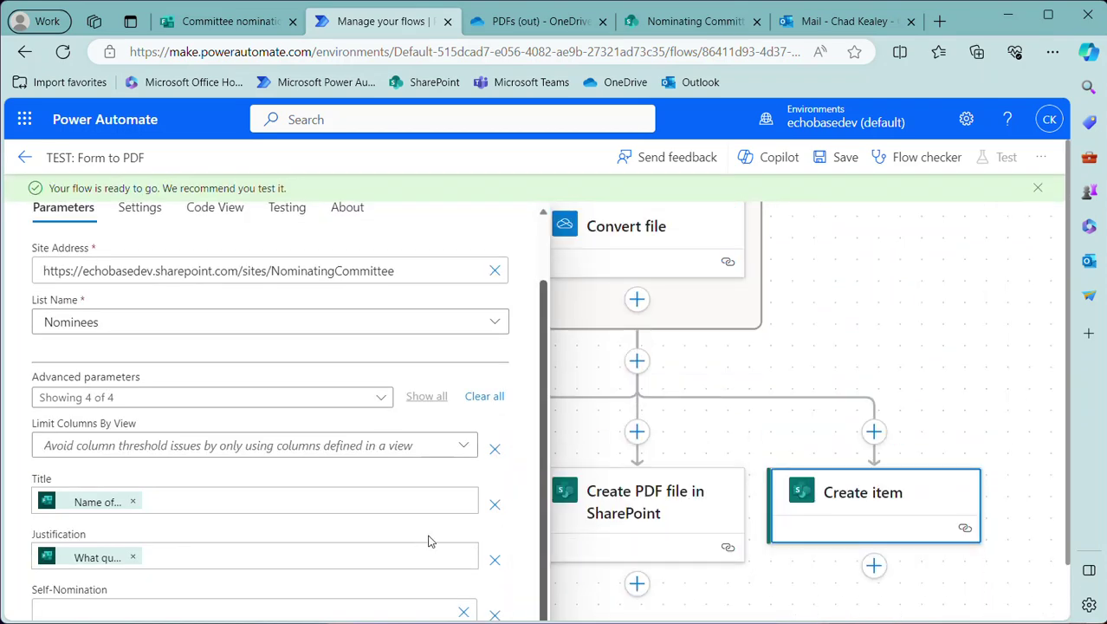
{"action": "left_click", "coordinate": [464, 549]}
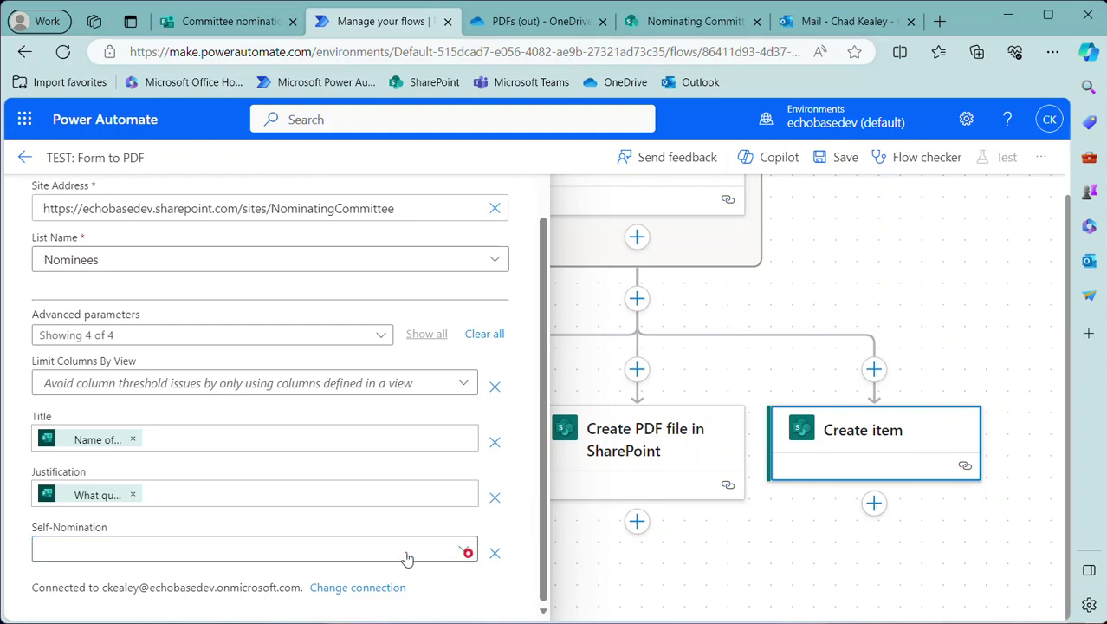
Clear Self-Nomination back to an empty choice and save the flow
{"action": "left_click", "coordinate": [340, 562]}
{"action": "left_click", "coordinate": [89, 523]}
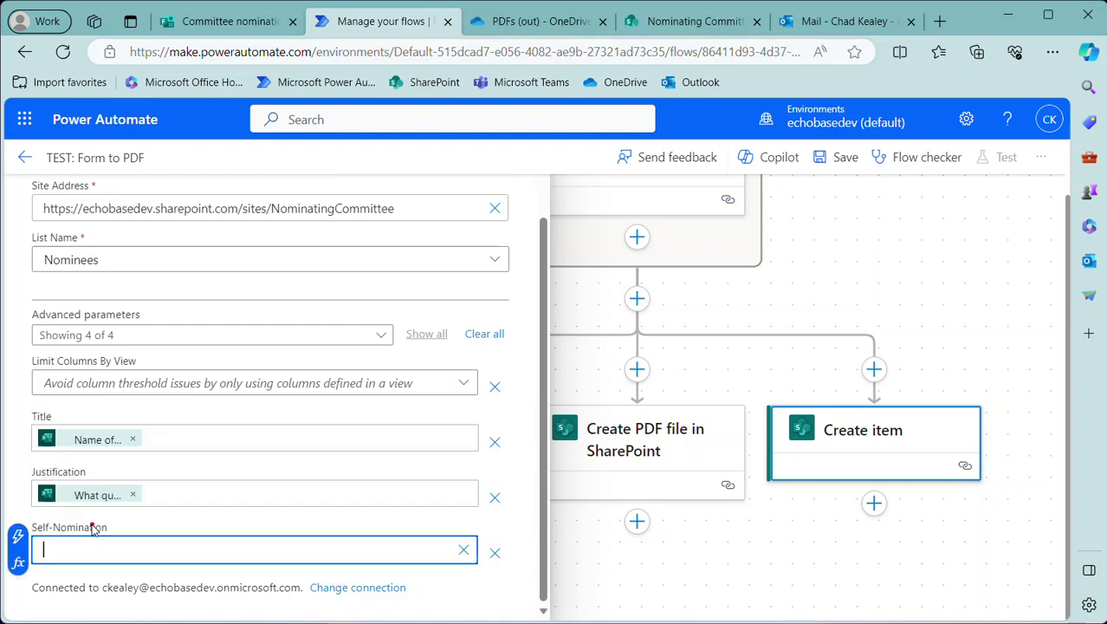
{"action": "left_click", "coordinate": [17, 542]}
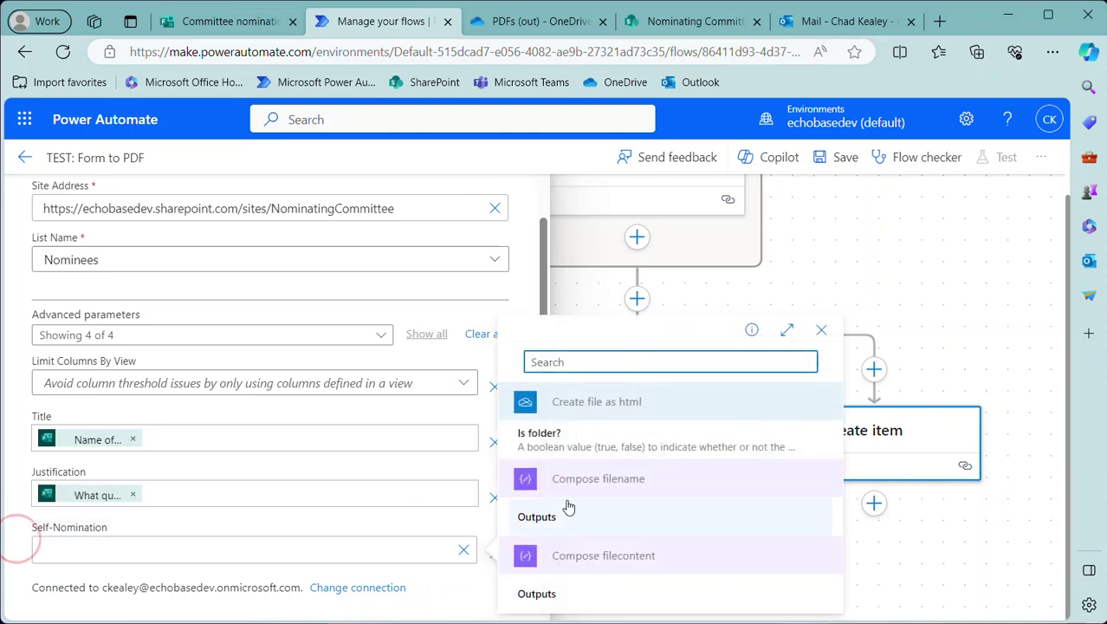
{"action": "left_click", "coordinate": [786, 330]}
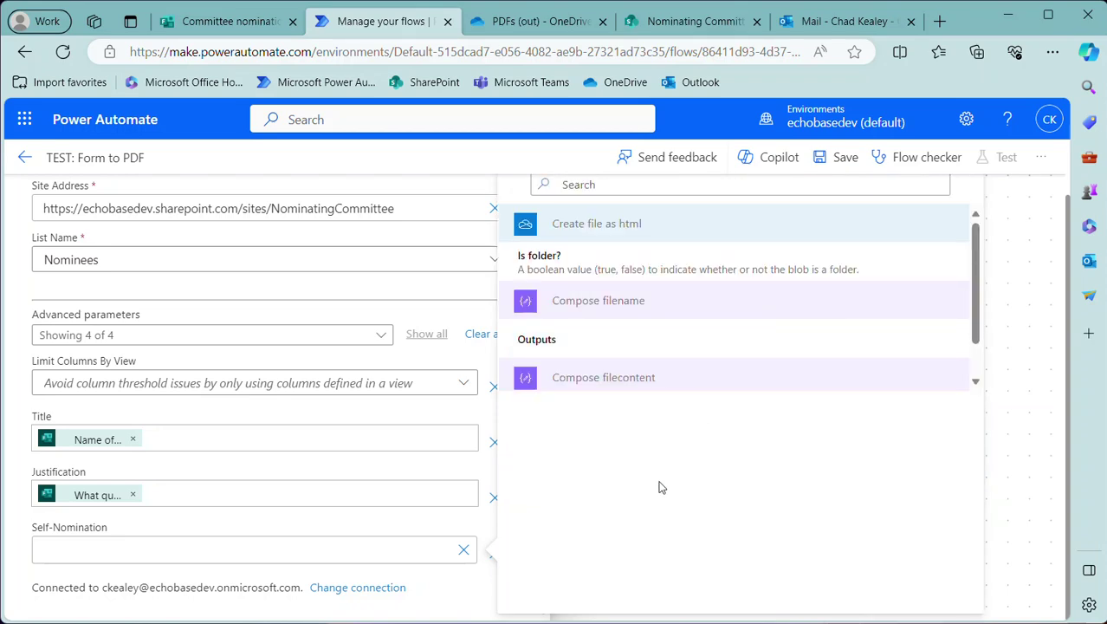
{"action": "scroll", "coordinate": [679, 391], "scroll_direction": "down", "scroll_amount": 5}
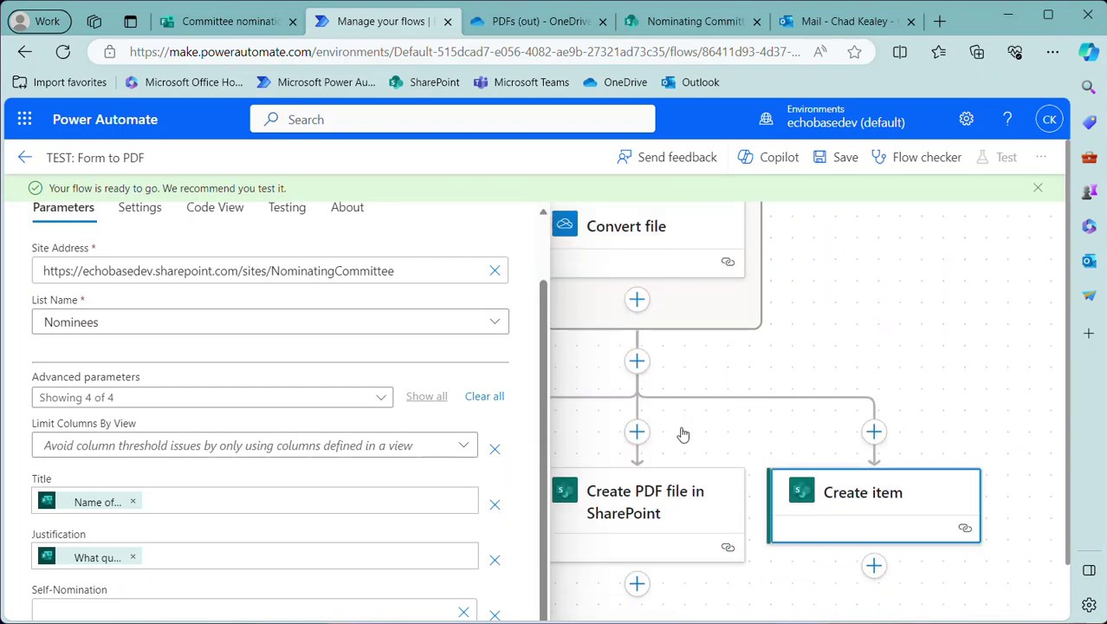
{"action": "left_click", "coordinate": [141, 551]}
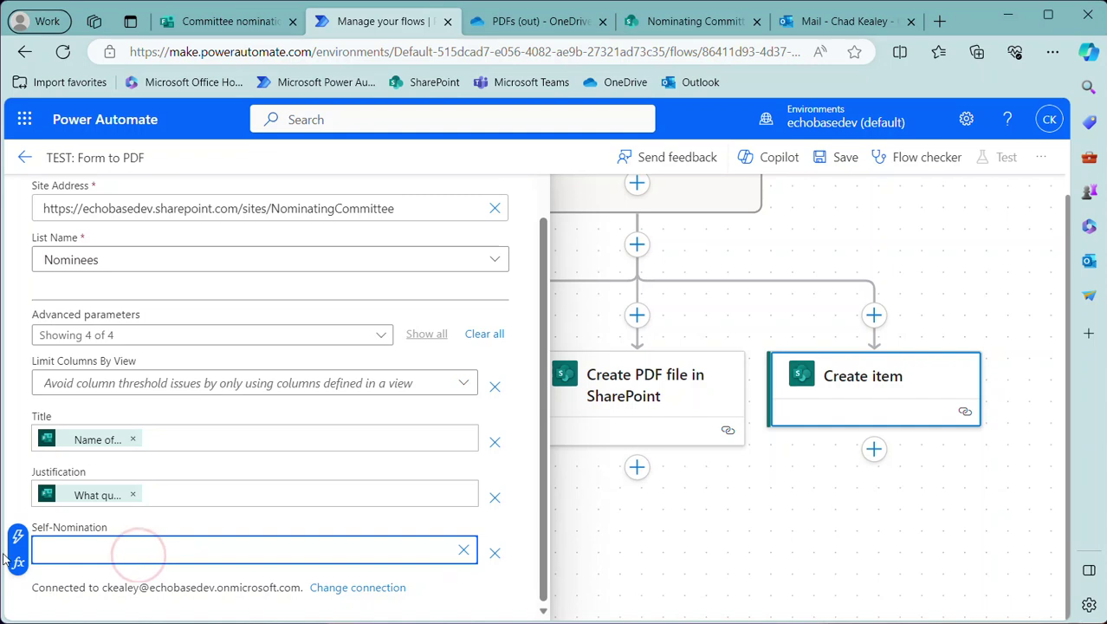
{"action": "left_click", "coordinate": [466, 551]}
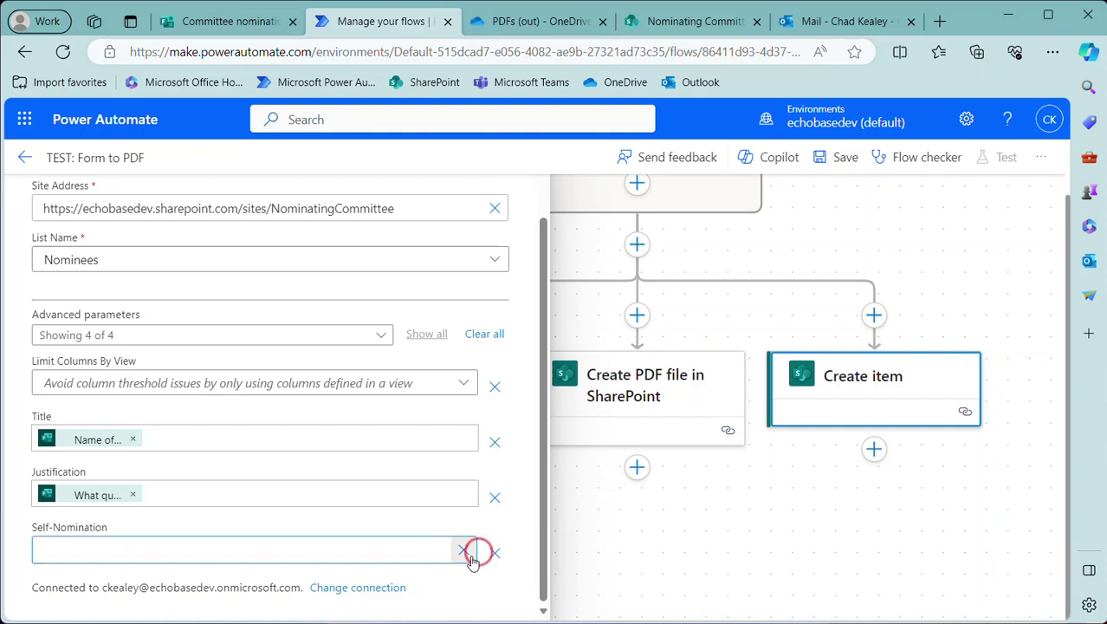
{"action": "left_click", "coordinate": [844, 157]}
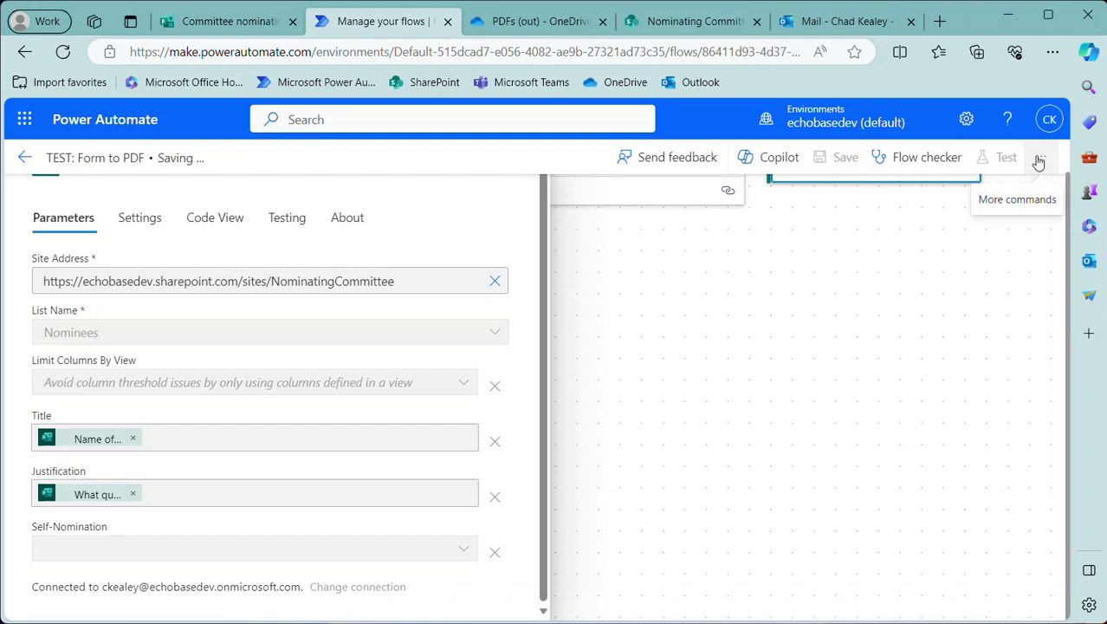
Switch the flow to the classic designer and expand the Create item step
{"action": "left_click", "coordinate": [1040, 159]}
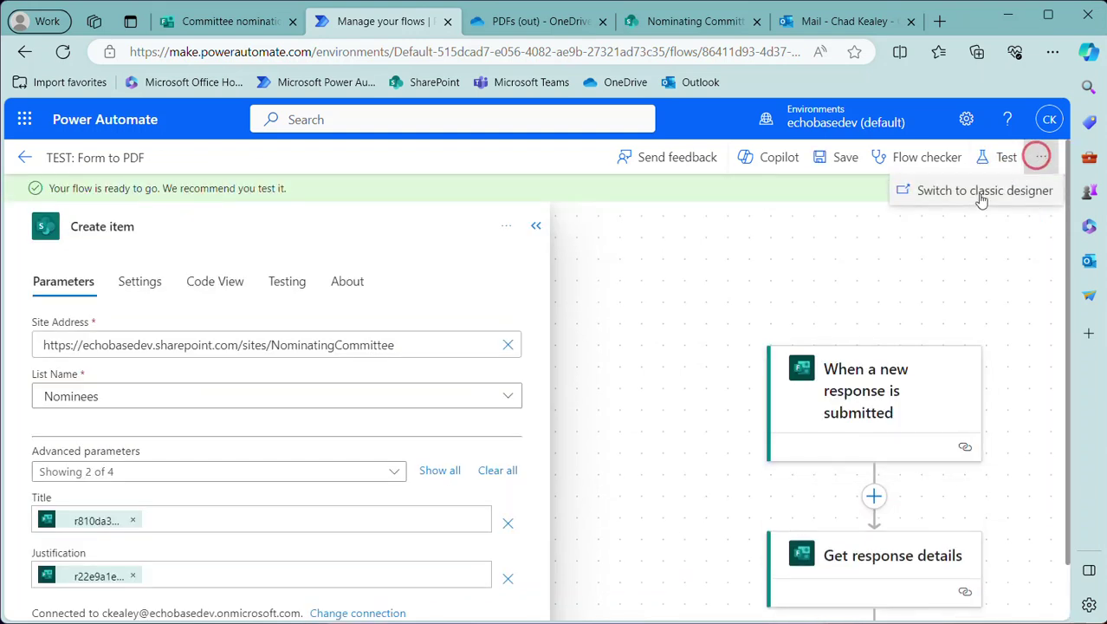
{"action": "left_click", "coordinate": [975, 192]}
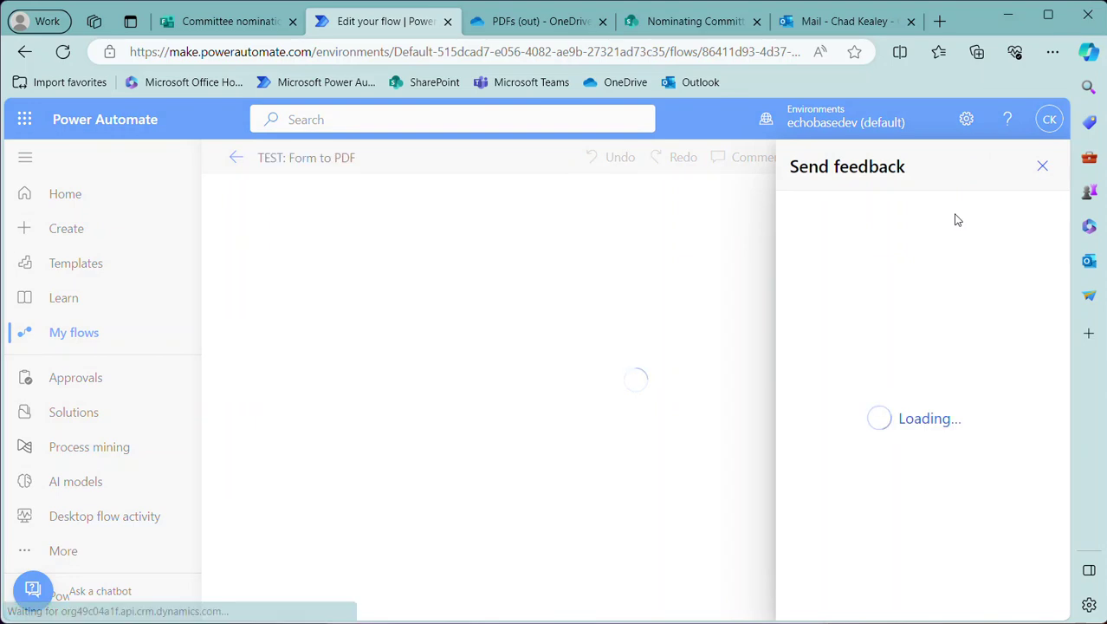
{"action": "left_click", "coordinate": [1043, 165]}
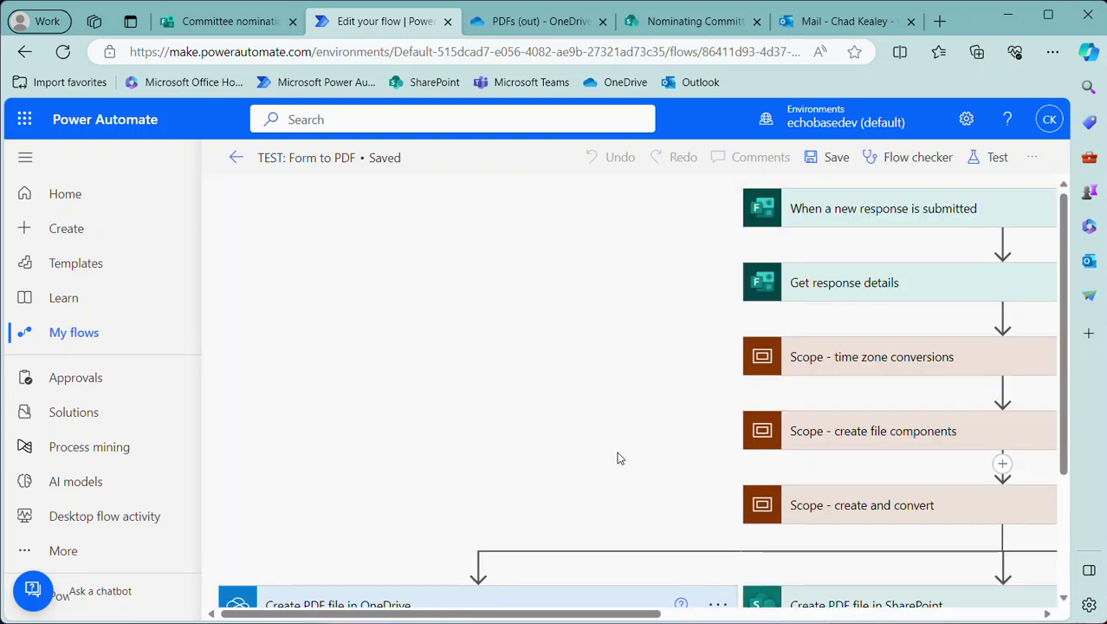
{"action": "scroll", "coordinate": [618, 457], "scroll_direction": "down", "scroll_amount": 2}
{"action": "left_click_drag", "start_coordinate": [533, 616], "coordinate": [971, 593]}
{"action": "left_click", "coordinate": [901, 433]}
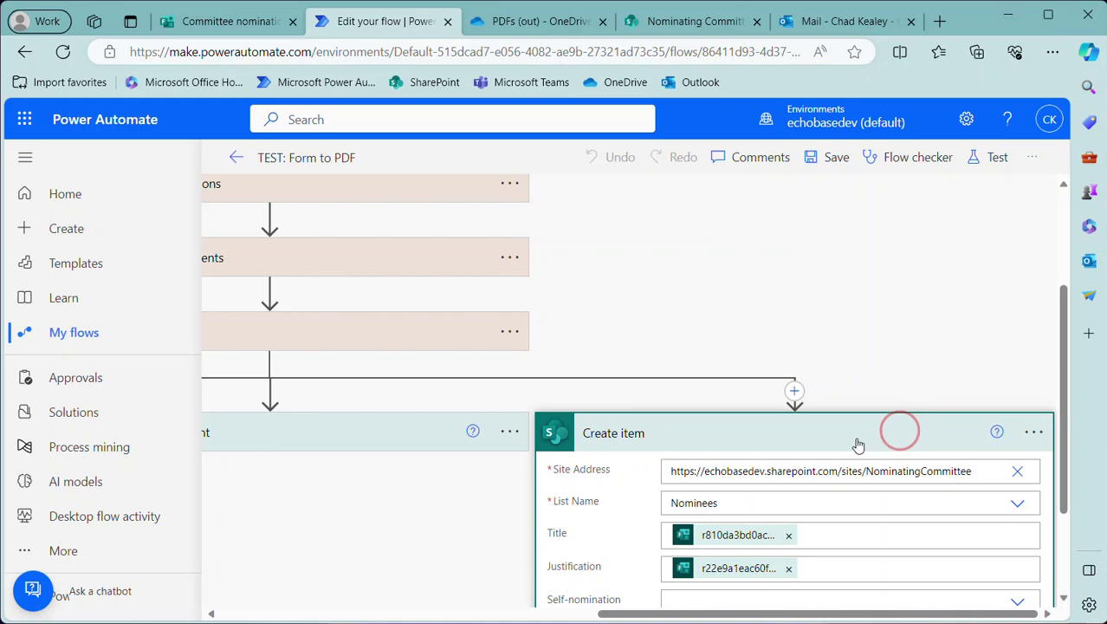
{"action": "scroll", "coordinate": [866, 437], "scroll_direction": "down", "scroll_amount": 2}
Try a custom Self-nomination value and expand Get response details to inspect its fields
{"action": "left_click", "coordinate": [676, 461]}
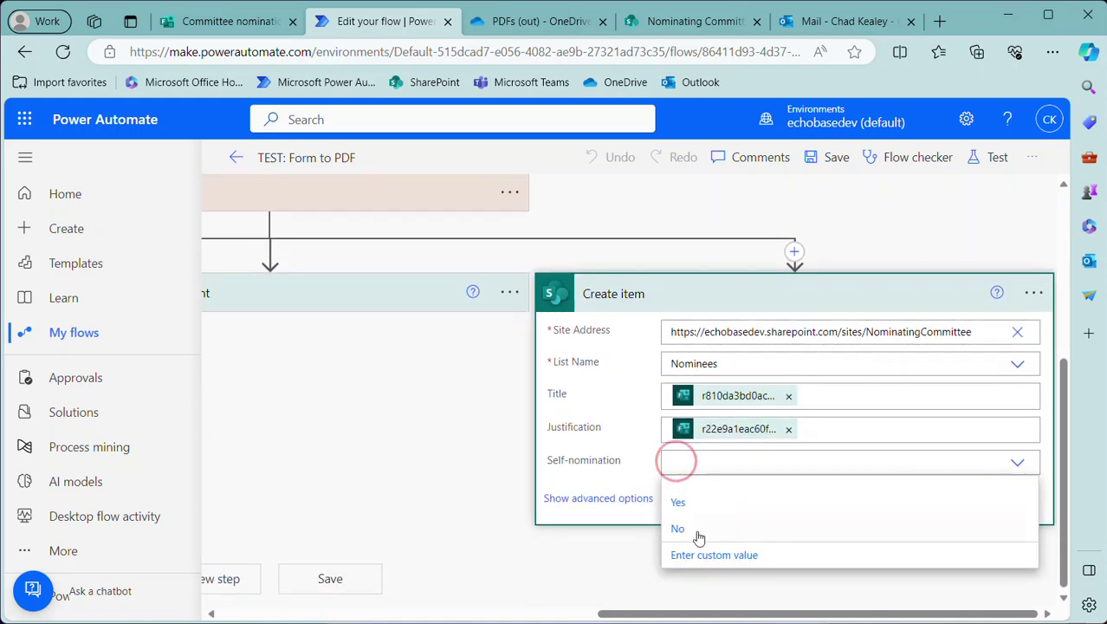
{"action": "left_click", "coordinate": [713, 555]}
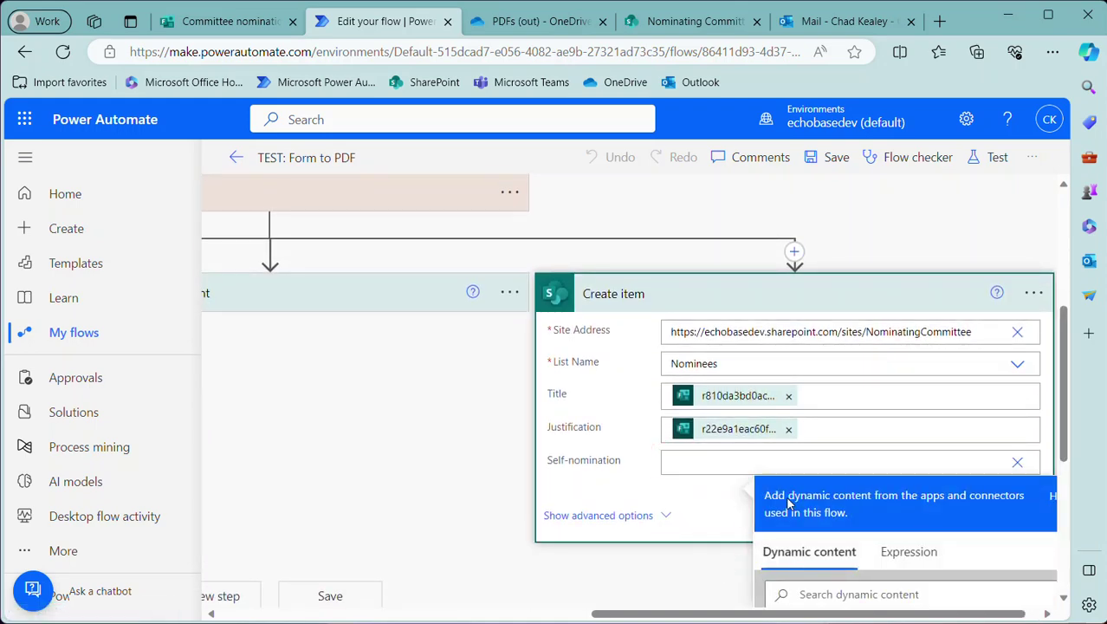
{"action": "scroll", "coordinate": [831, 446], "scroll_direction": "down", "scroll_amount": 4}
{"action": "scroll", "coordinate": [836, 437], "scroll_direction": "up", "scroll_amount": 2}
{"action": "scroll", "coordinate": [836, 438], "scroll_direction": "up", "scroll_amount": 1}
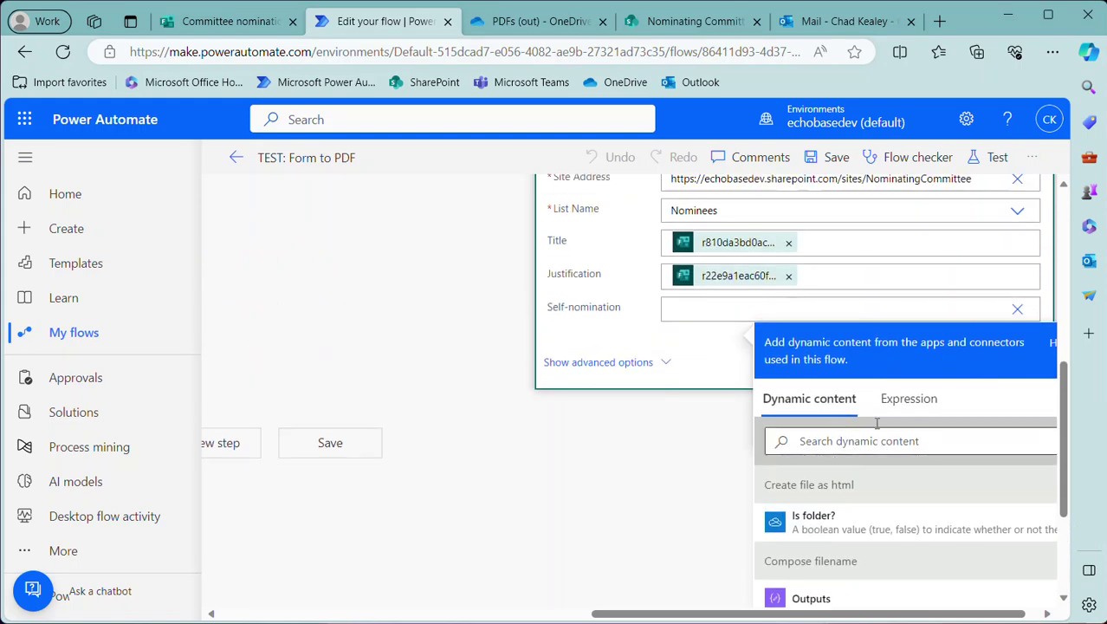
{"action": "scroll", "coordinate": [833, 529], "scroll_direction": "down", "scroll_amount": 3}
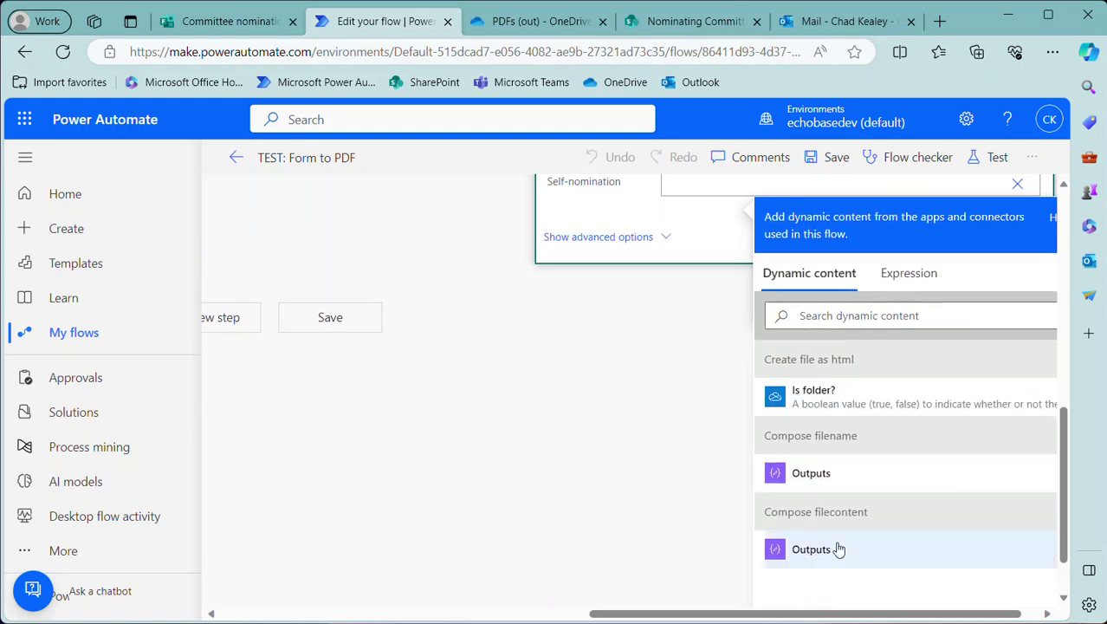
{"action": "scroll", "coordinate": [835, 525], "scroll_direction": "up", "scroll_amount": 4}
{"action": "scroll", "coordinate": [825, 486], "scroll_direction": "up", "scroll_amount": 5}
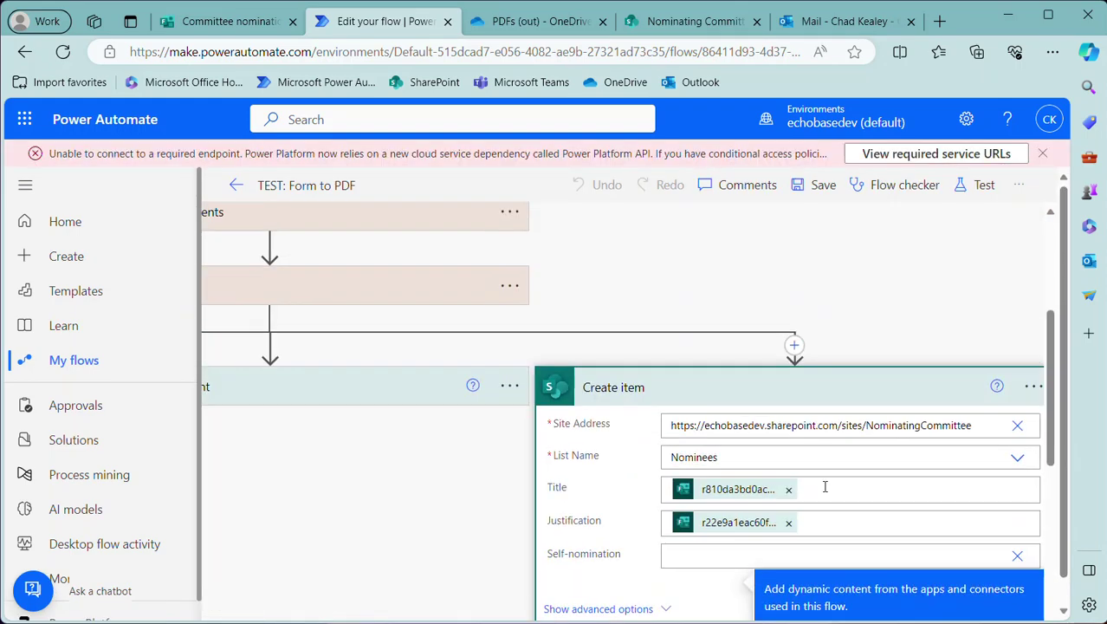
{"action": "left_click", "coordinate": [302, 300]}
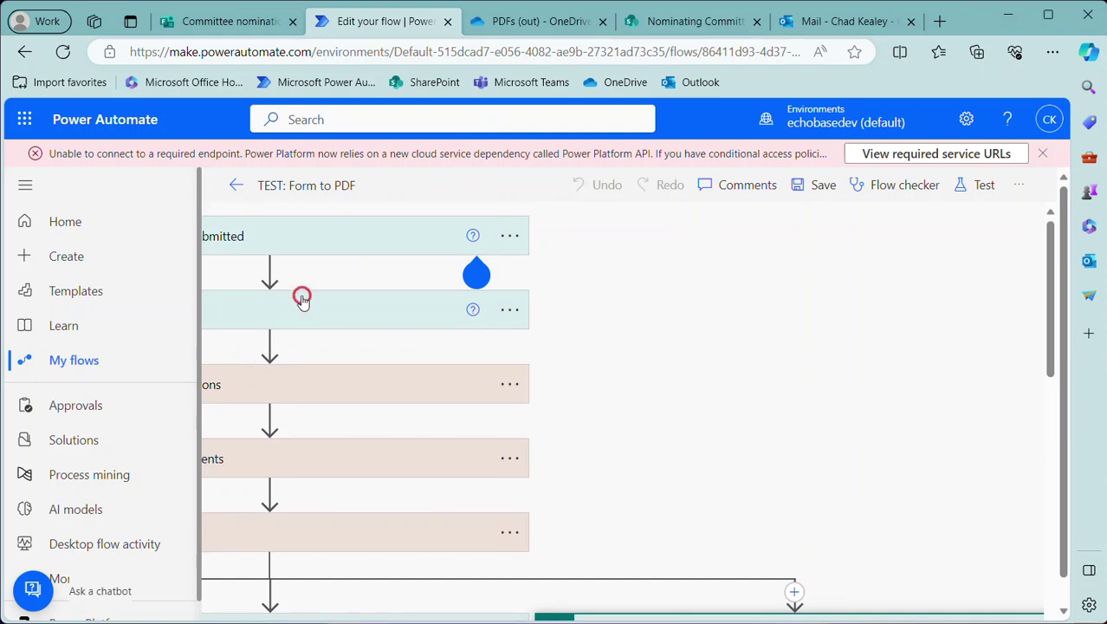
{"action": "scroll", "coordinate": [496, 425], "scroll_direction": "down", "scroll_amount": 1}
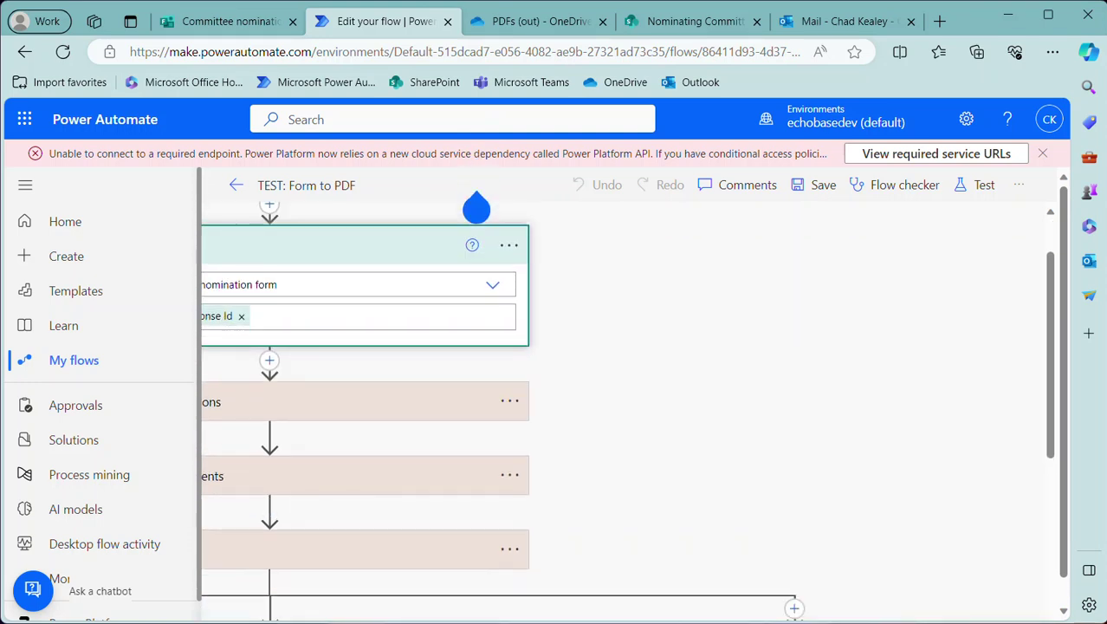
{"action": "scroll", "coordinate": [671, 602], "scroll_direction": "down", "scroll_amount": 2}
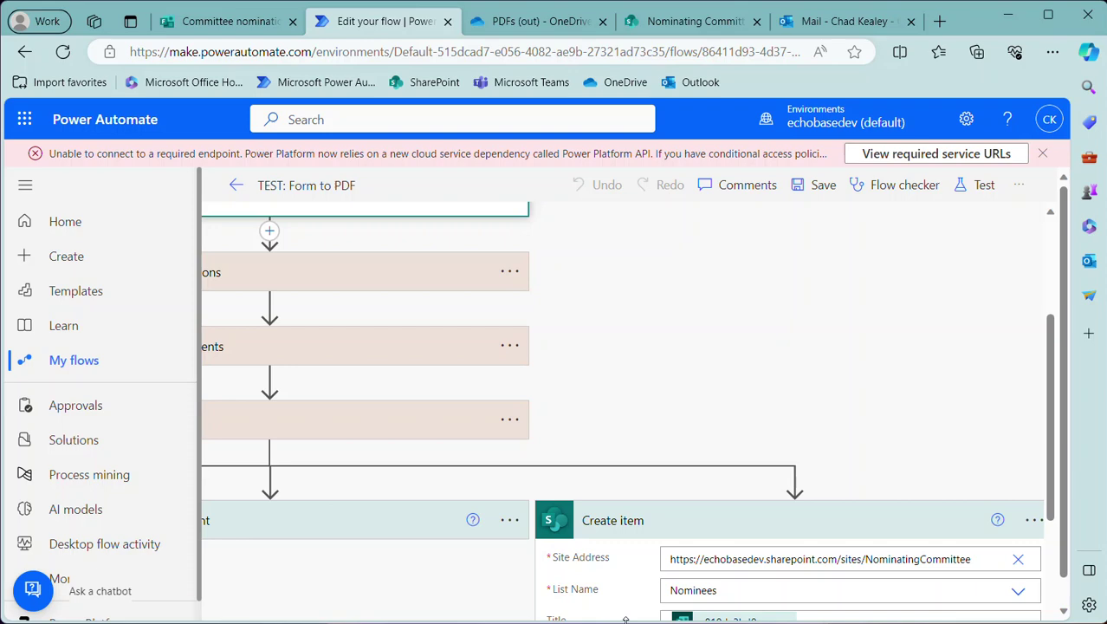
{"action": "scroll", "coordinate": [626, 619], "scroll_direction": "down", "scroll_amount": 3}
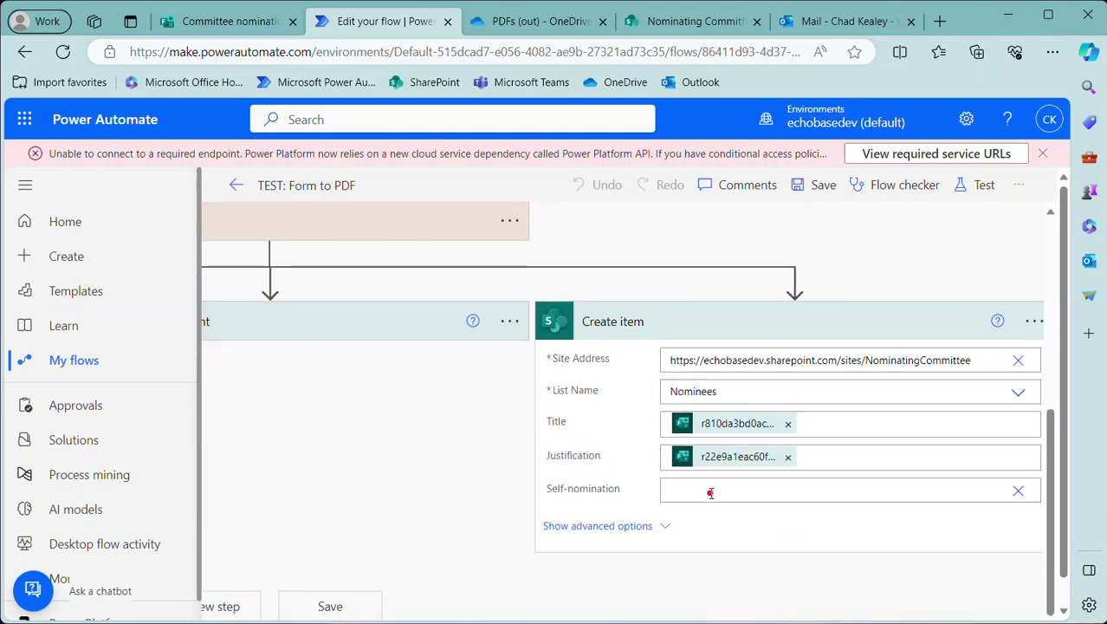
Search dynamic values for 'sel', then set Self-nomination to No from its choices
{"action": "left_click", "coordinate": [710, 492]}
{"action": "left_click", "coordinate": [604, 538]}
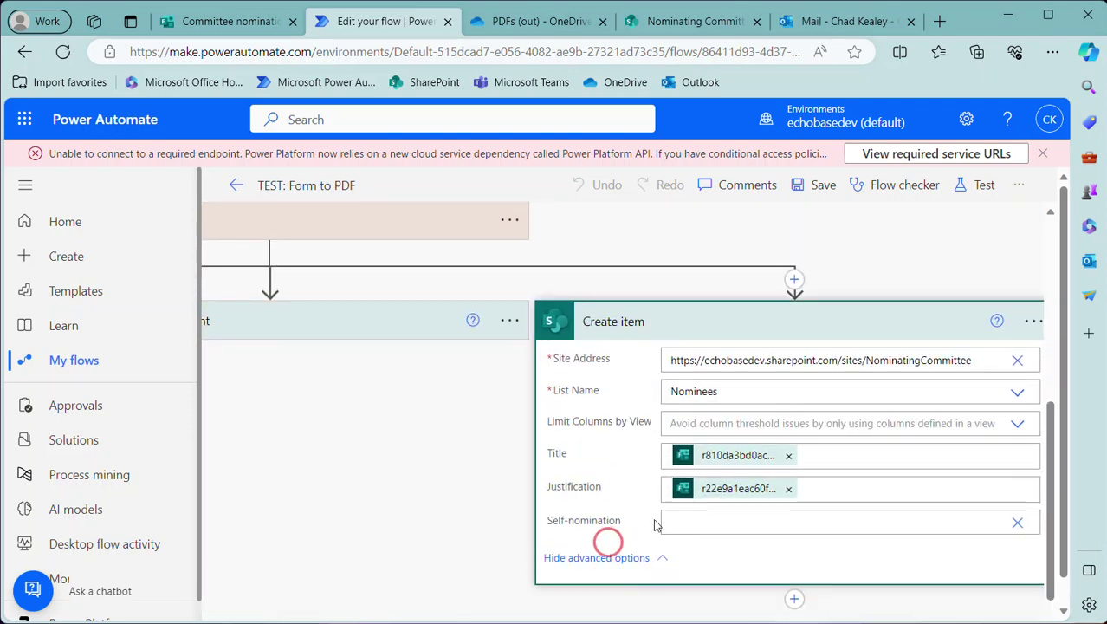
{"action": "left_click", "coordinate": [708, 516]}
{"action": "scroll", "coordinate": [829, 487], "scroll_direction": "down", "scroll_amount": 3}
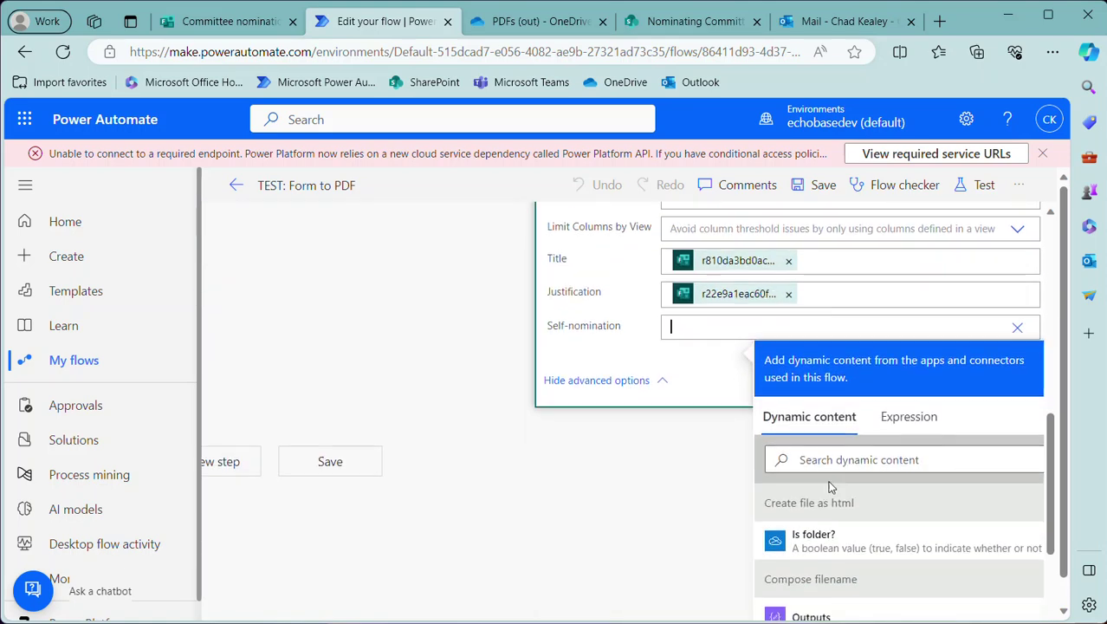
{"action": "scroll", "coordinate": [829, 487], "scroll_direction": "down", "scroll_amount": 3}
{"action": "left_click", "coordinate": [877, 276]}
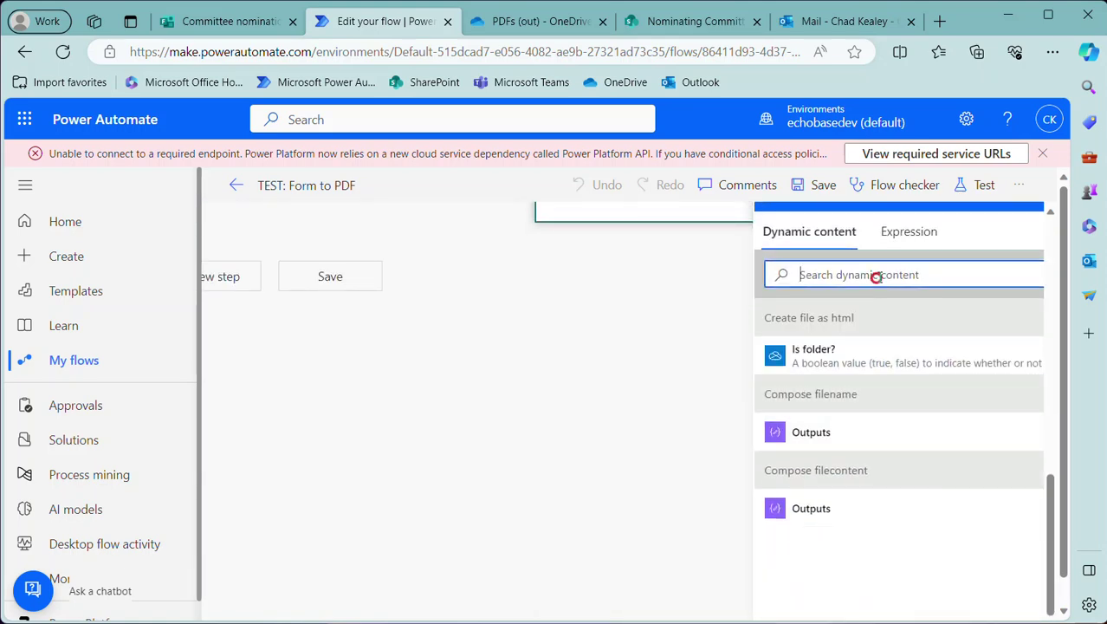
{"action": "type", "text": "self"}
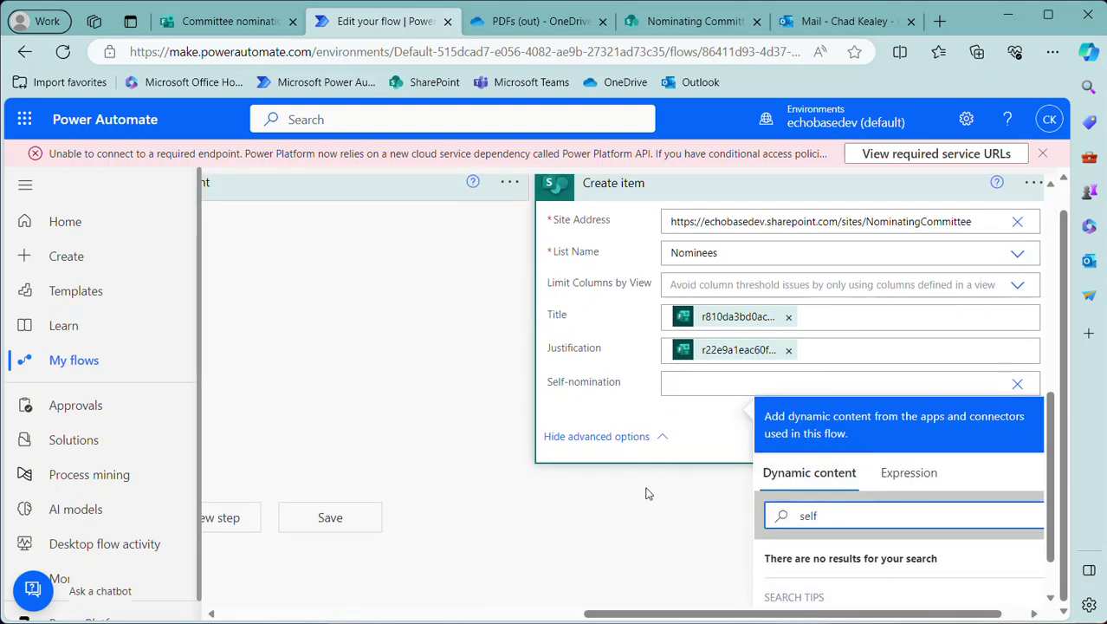
{"action": "left_click", "coordinate": [645, 493]}
{"action": "left_click", "coordinate": [1023, 461]}
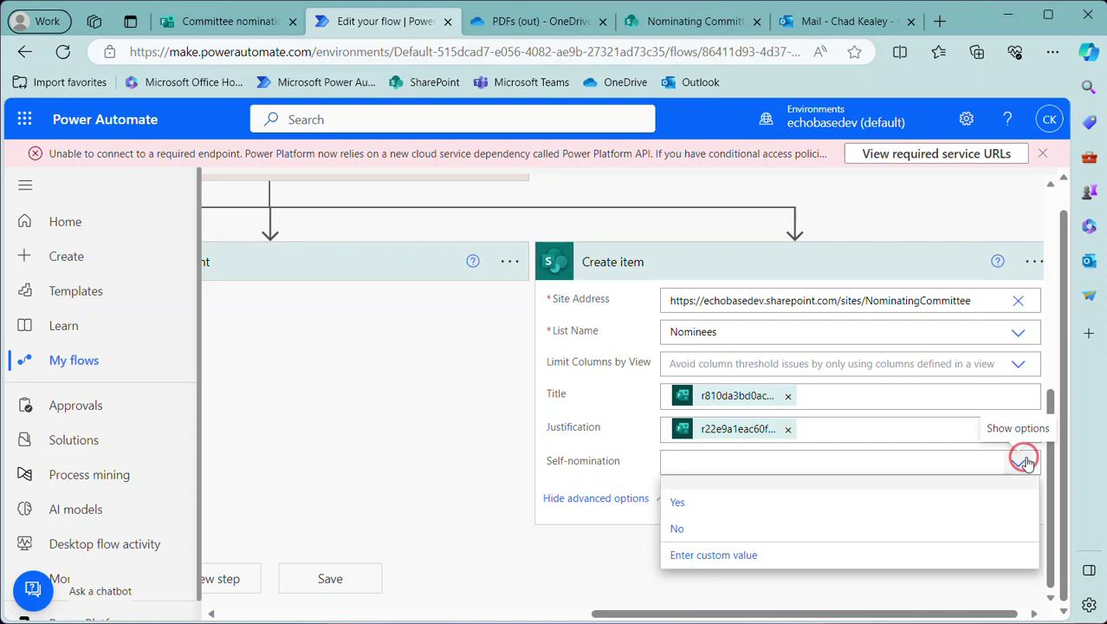
{"action": "left_click", "coordinate": [677, 530]}
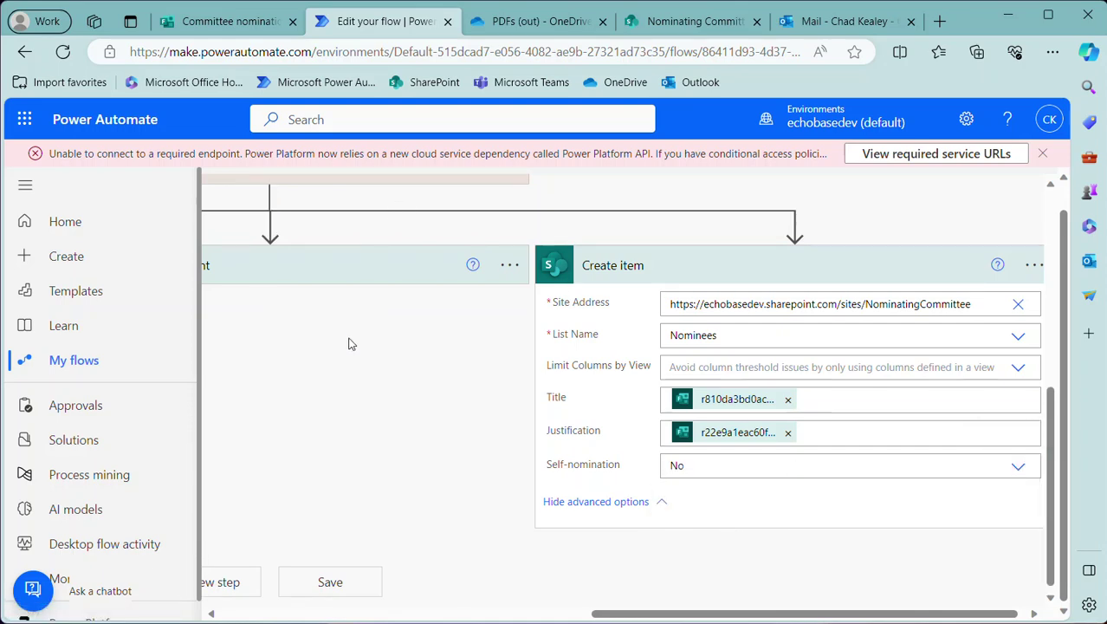
{"action": "scroll", "coordinate": [351, 344], "scroll_direction": "up", "scroll_amount": 4}
{"action": "scroll", "coordinate": [279, 251], "scroll_direction": "up", "scroll_amount": 1}
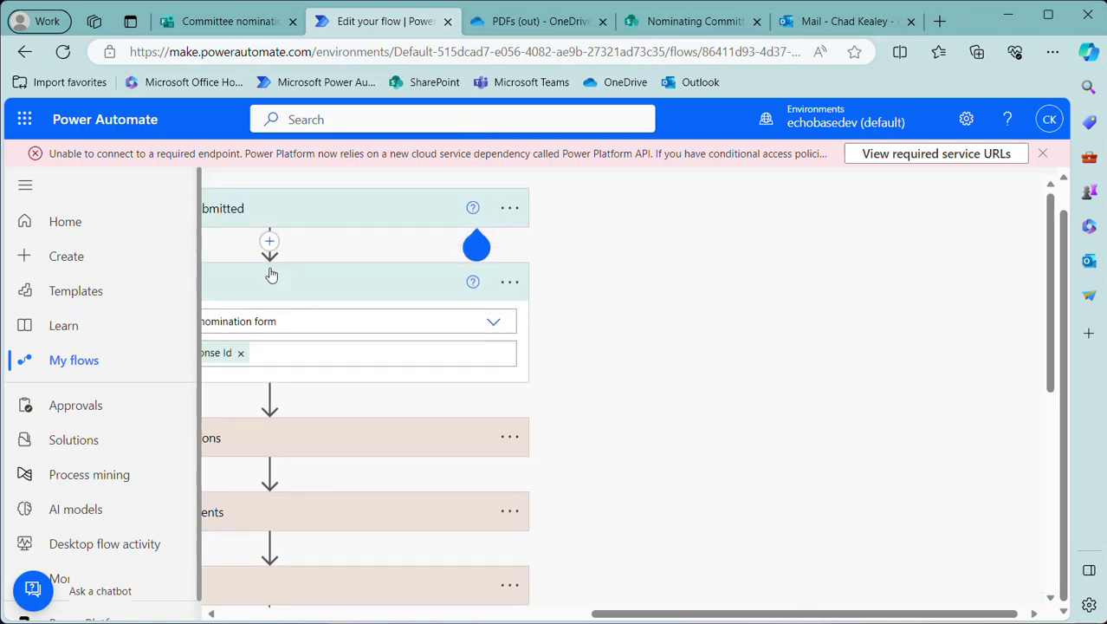
{"action": "mouse_move", "coordinate": [477, 247]}
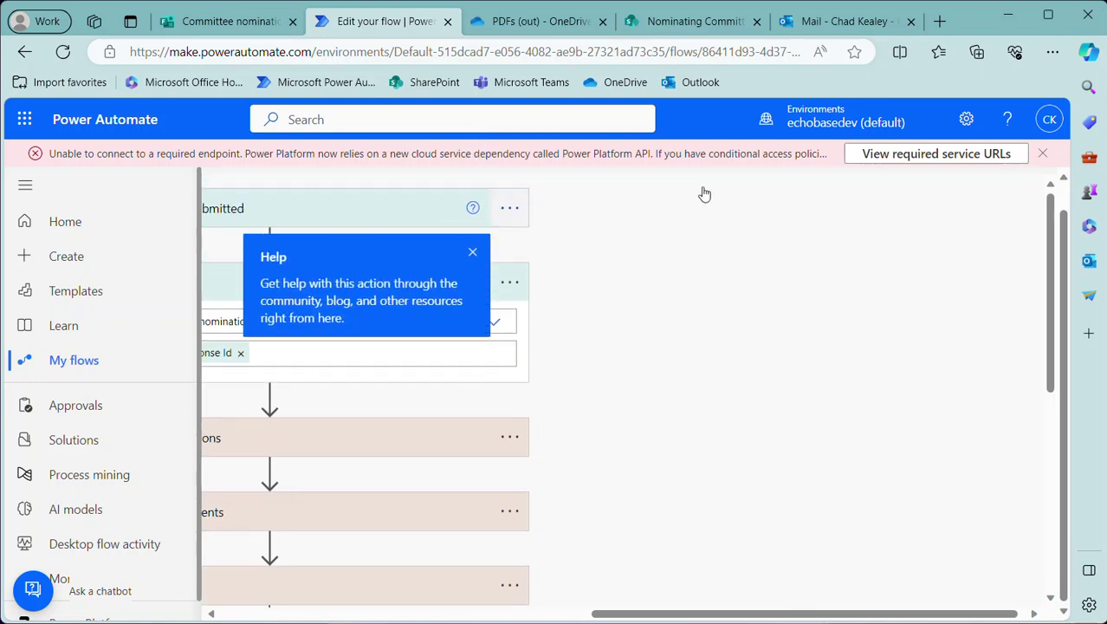
{"action": "left_click", "coordinate": [1043, 154]}
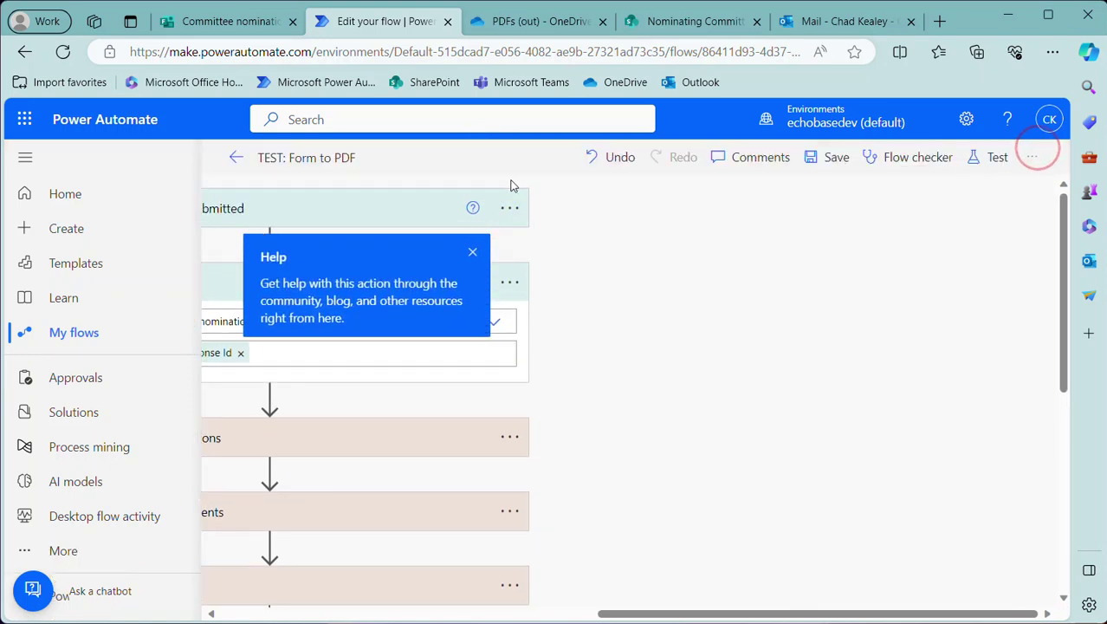
{"action": "left_click", "coordinate": [834, 156]}
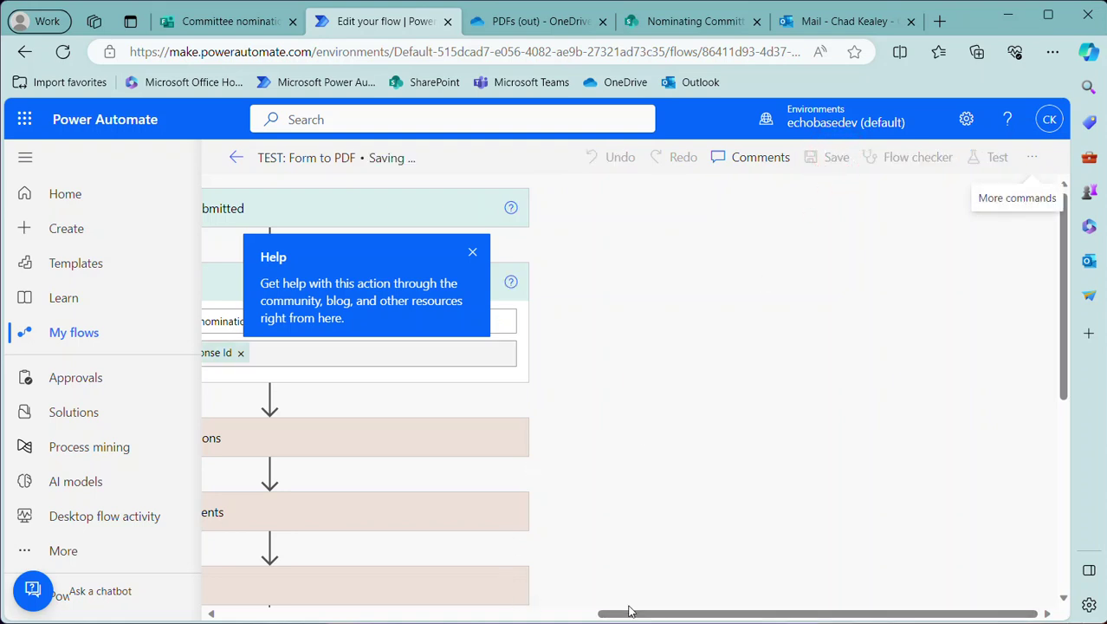
{"action": "left_click_drag", "start_coordinate": [630, 614], "coordinate": [413, 614]}
{"action": "scroll", "coordinate": [676, 459], "scroll_direction": "down", "scroll_amount": 5}
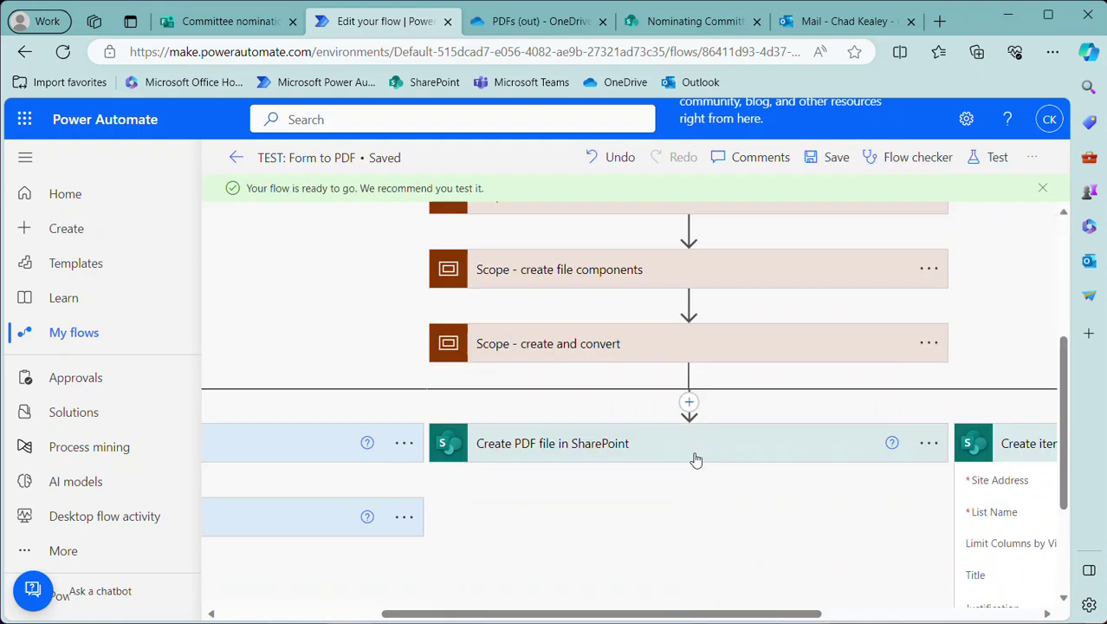
{"action": "scroll", "coordinate": [707, 446], "scroll_direction": "up", "scroll_amount": 4}
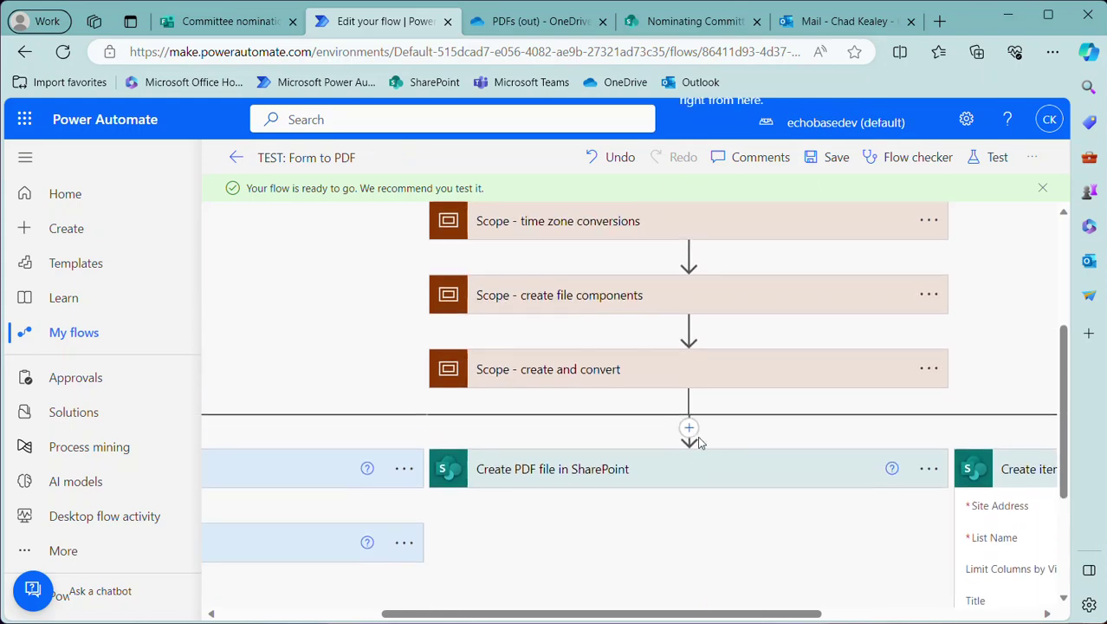
{"action": "scroll", "coordinate": [693, 438], "scroll_direction": "down", "scroll_amount": 6}
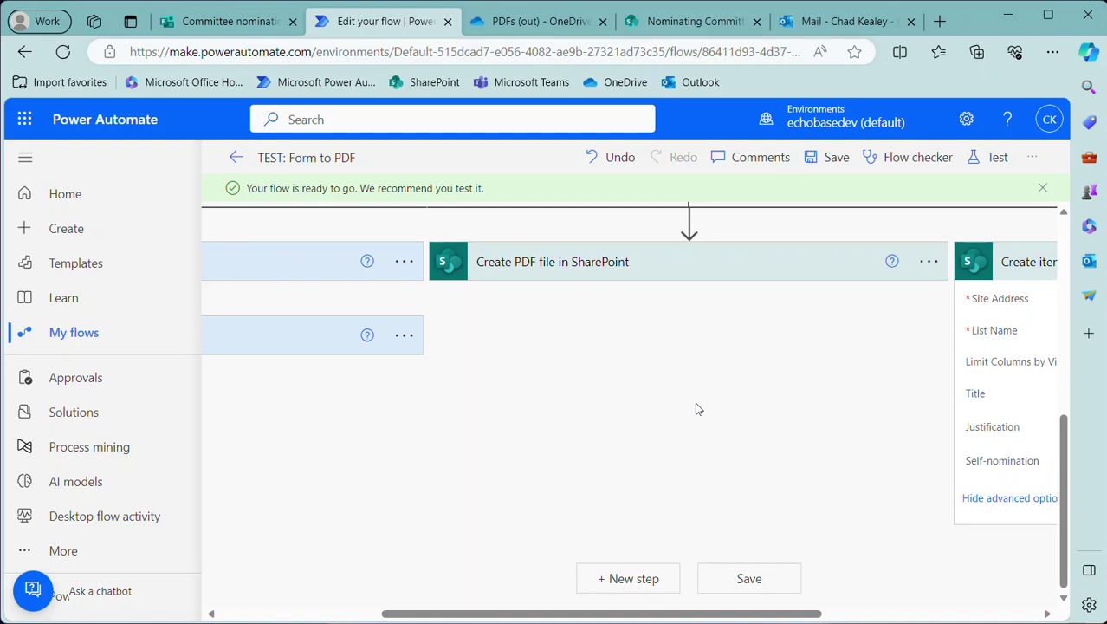
{"action": "scroll", "coordinate": [695, 409], "scroll_direction": "up", "scroll_amount": 2}
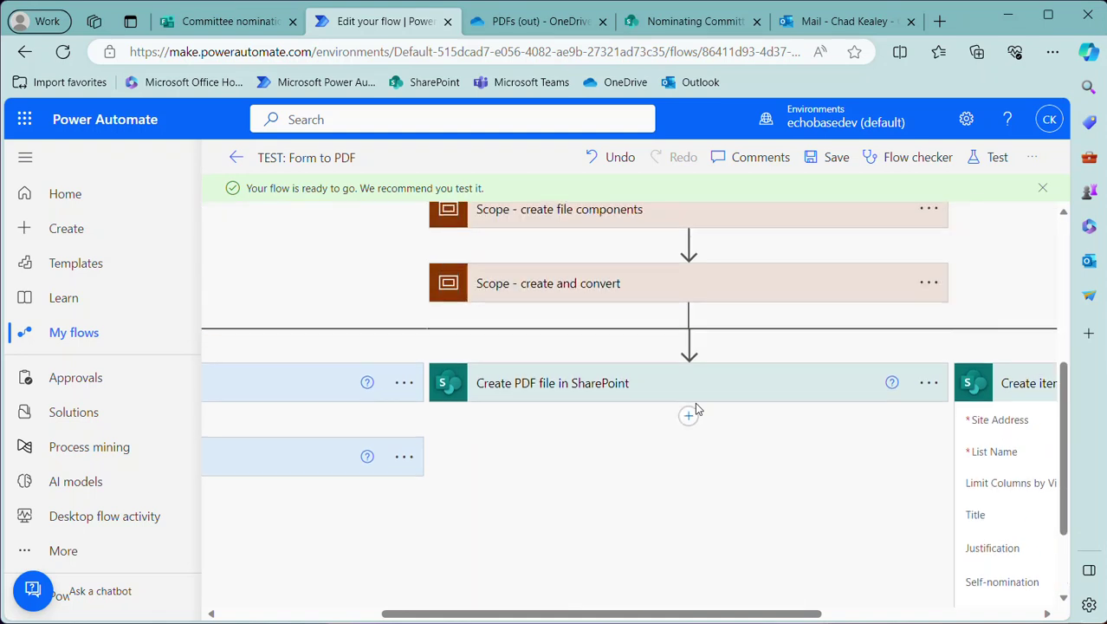
{"action": "scroll", "coordinate": [695, 409], "scroll_direction": "down", "scroll_amount": 2}
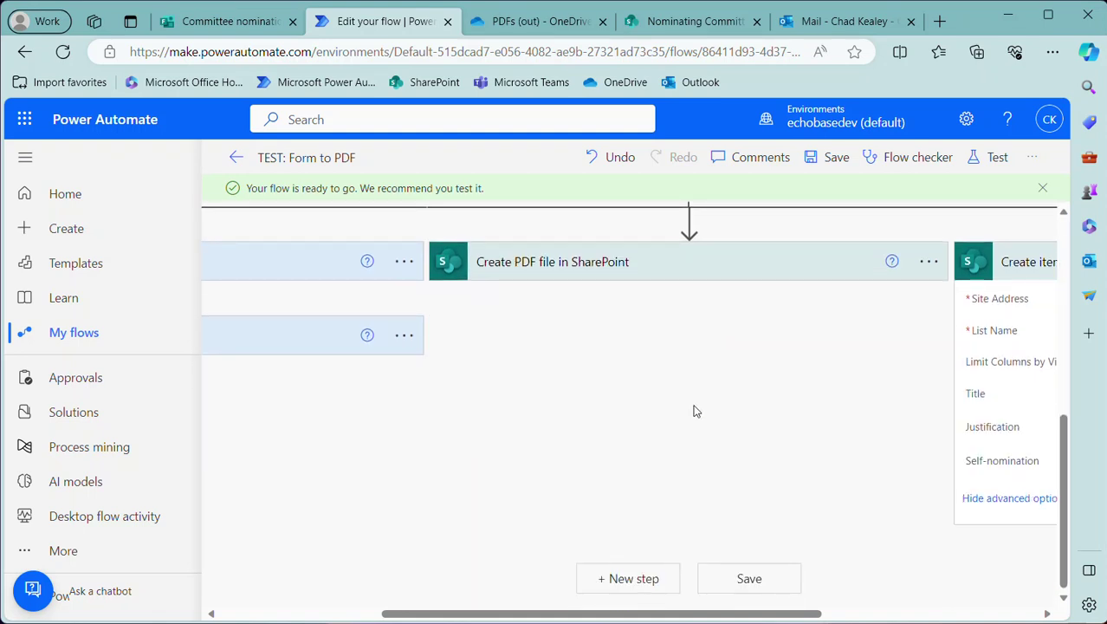
{"action": "scroll", "coordinate": [695, 409], "scroll_direction": "up", "scroll_amount": 1}
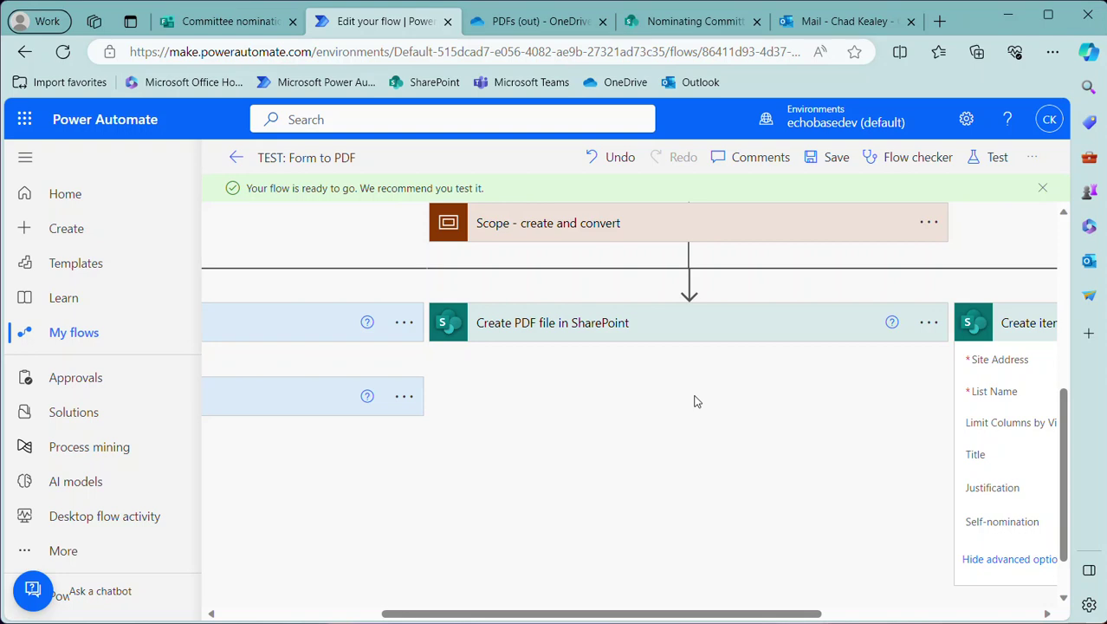
{"action": "scroll", "coordinate": [697, 401], "scroll_direction": "down", "scroll_amount": 1}
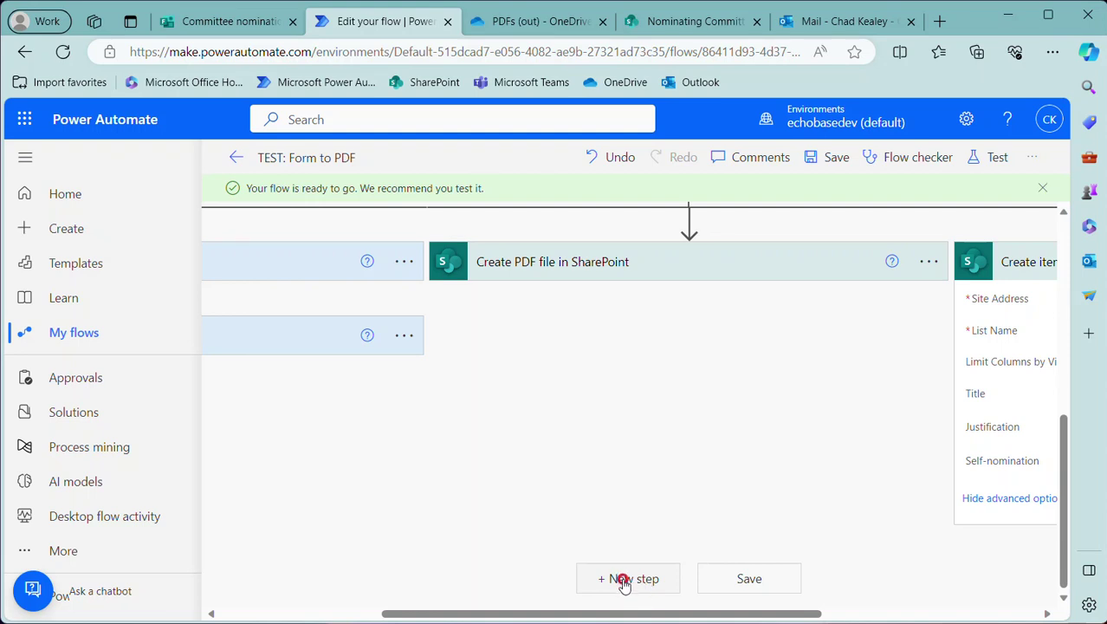
{"action": "left_click", "coordinate": [624, 579]}
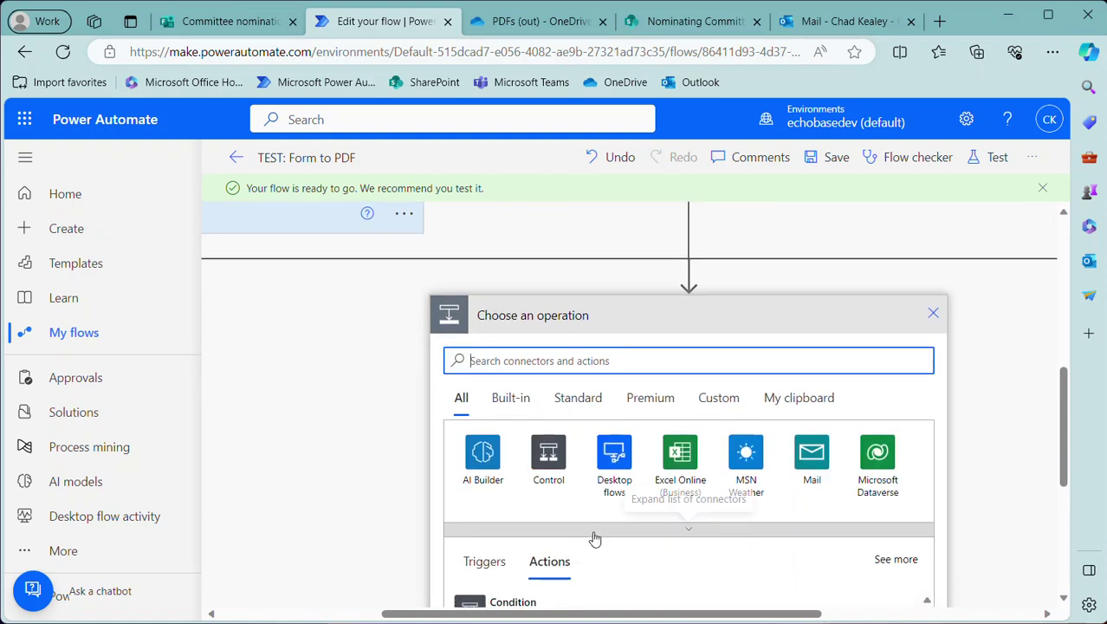
Add an Office 365 Outlook Send an email (V2) action addressed to your own account
{"action": "type", "text": "se"}
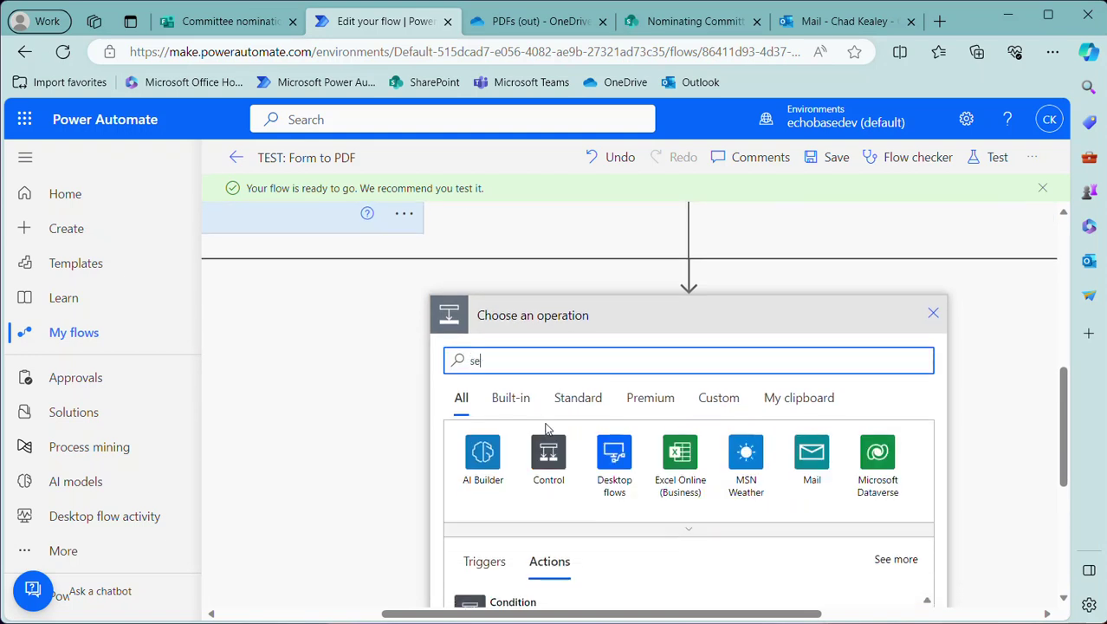
{"action": "type", "text": "nd email"}
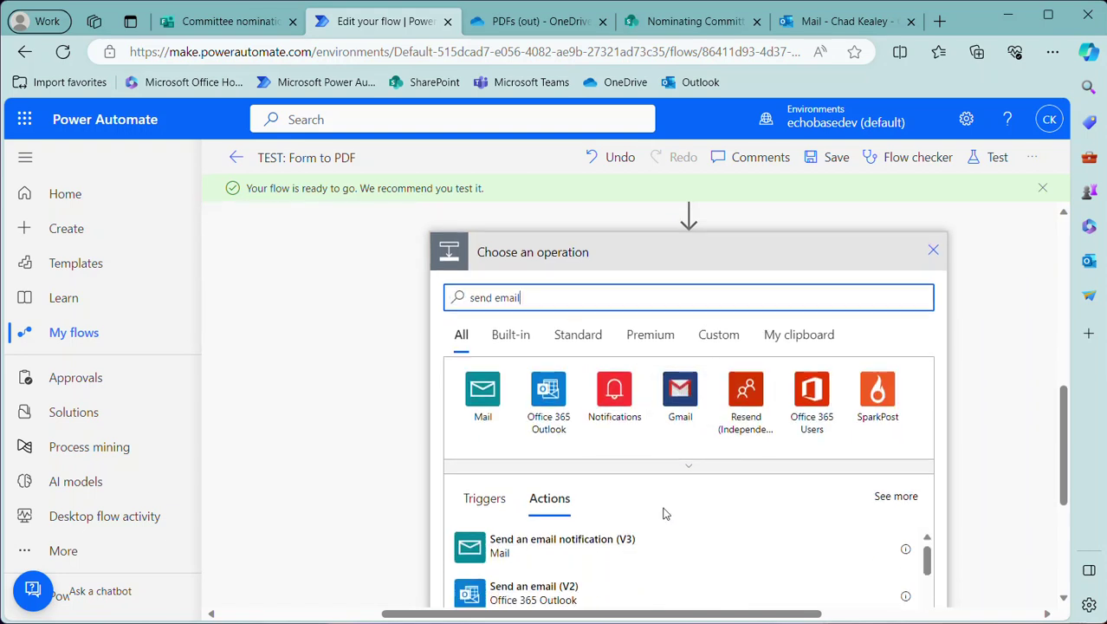
{"action": "scroll", "coordinate": [641, 512], "scroll_direction": "down", "scroll_amount": 1}
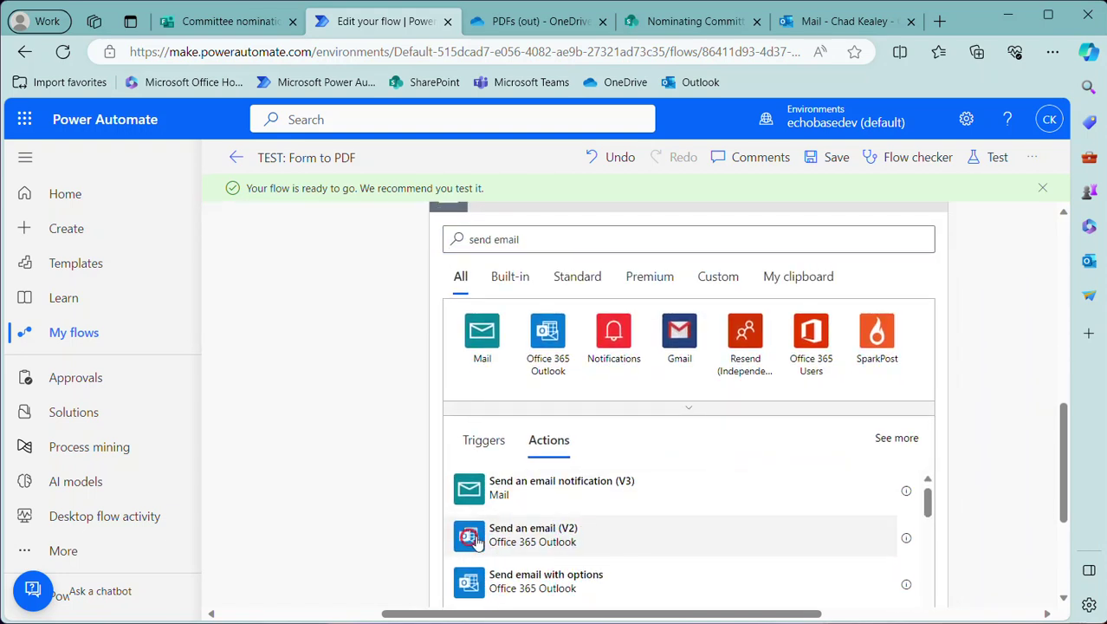
{"action": "left_click", "coordinate": [469, 539]}
{"action": "left_click", "coordinate": [682, 362]}
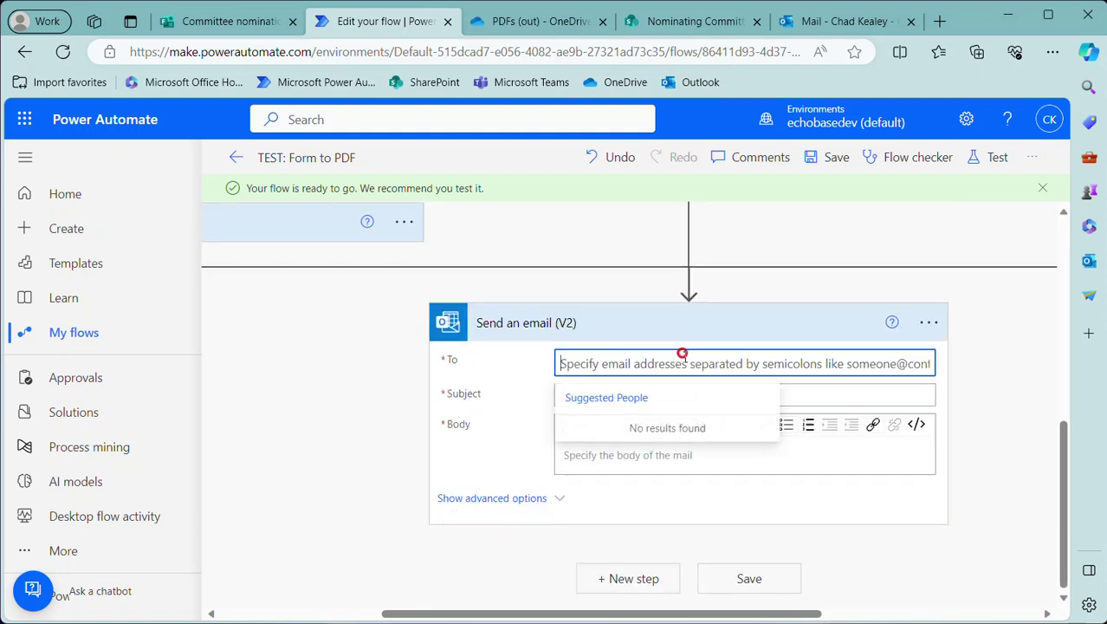
{"action": "type", "text": "ckeale"}
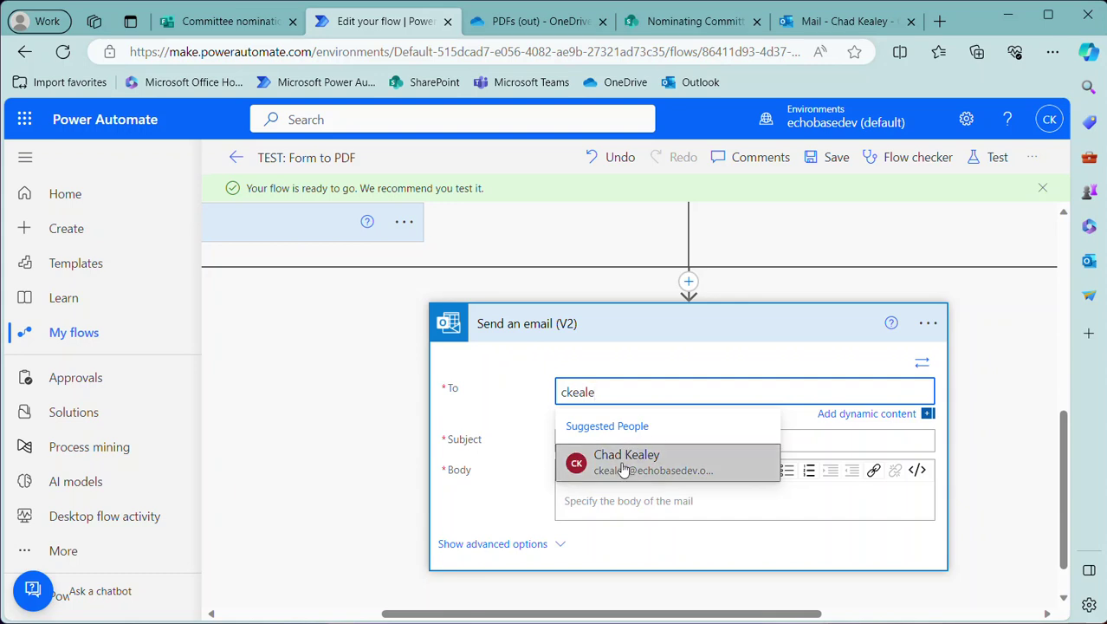
{"action": "left_click", "coordinate": [621, 465]}
Set the email subject to 'New nomination' and body to 'Here it is!'
{"action": "left_click", "coordinate": [607, 440]}
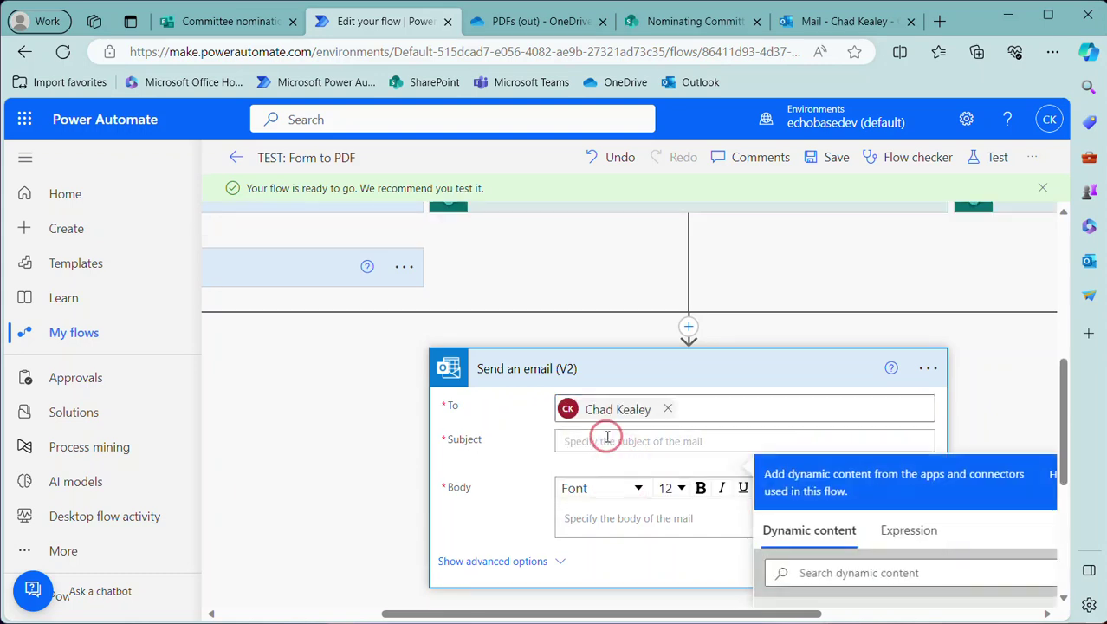
{"action": "type", "text": "No"}
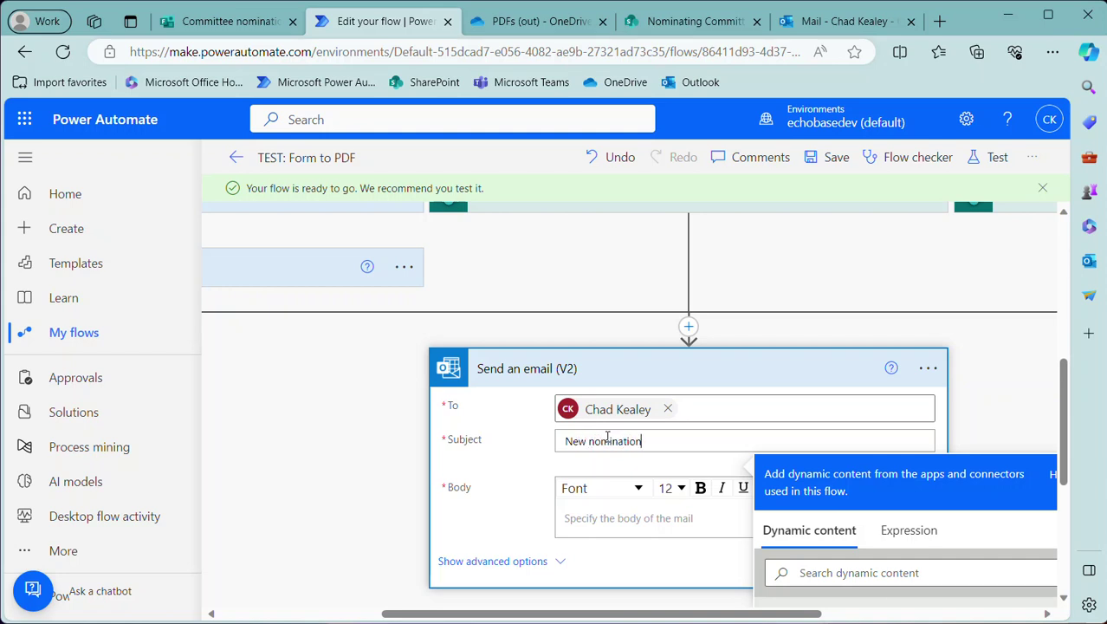
{"action": "left_click", "coordinate": [599, 517]}
{"action": "type", "text": "Here it is!"}
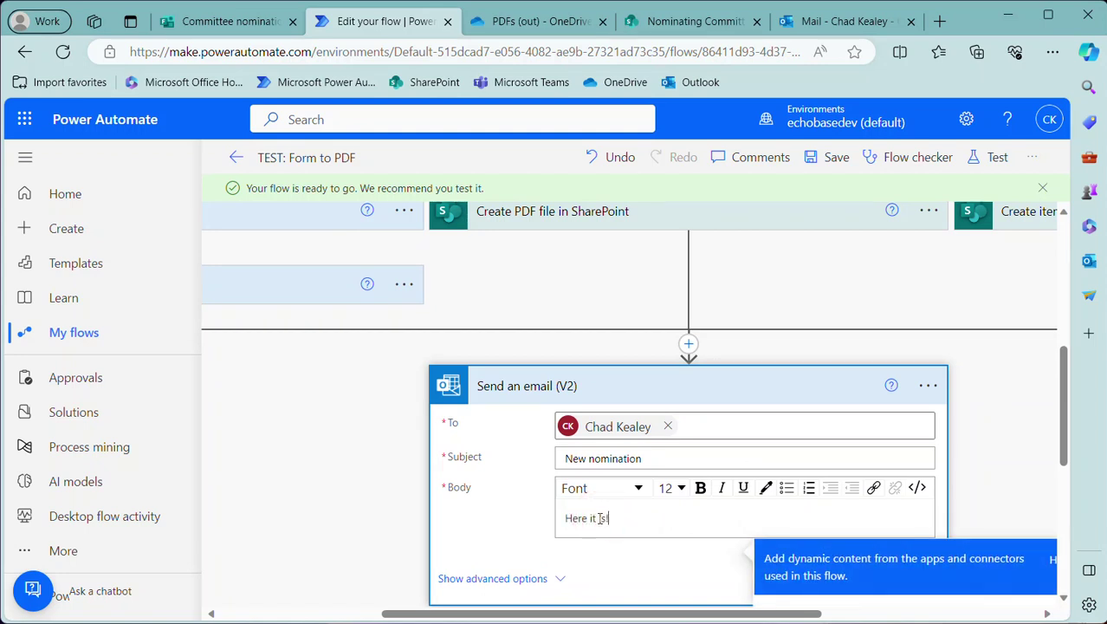
{"action": "scroll", "coordinate": [503, 456], "scroll_direction": "down", "scroll_amount": 2}
{"action": "left_click", "coordinate": [502, 456]}
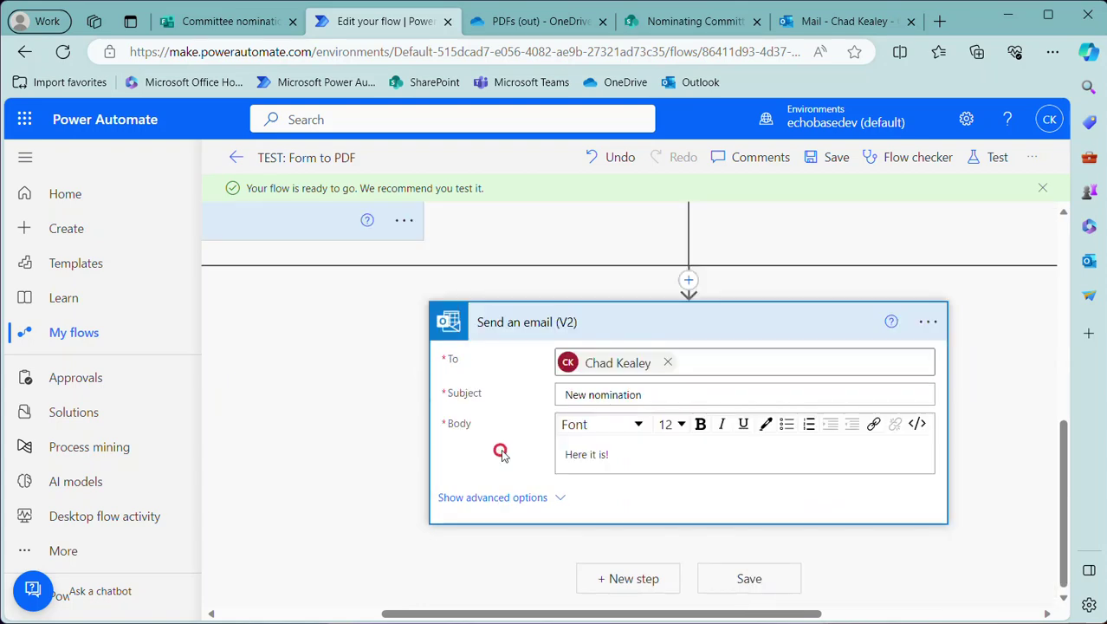
Set the attachment name to the Convert file step's File name dynamic value
{"action": "scroll", "coordinate": [501, 464], "scroll_direction": "down", "scroll_amount": 1}
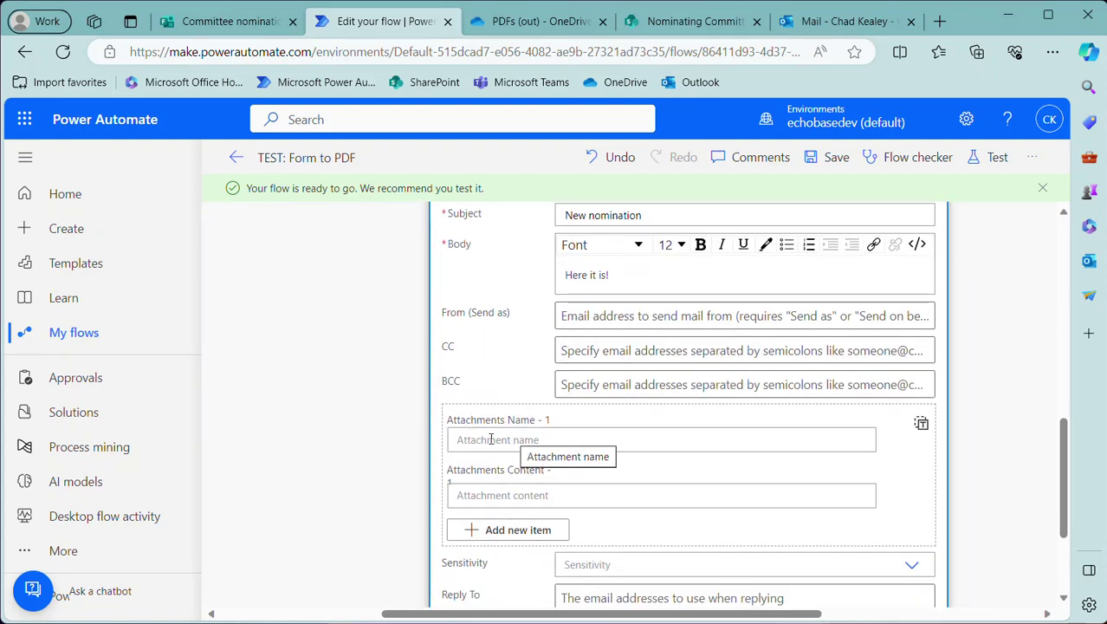
{"action": "left_click", "coordinate": [490, 441]}
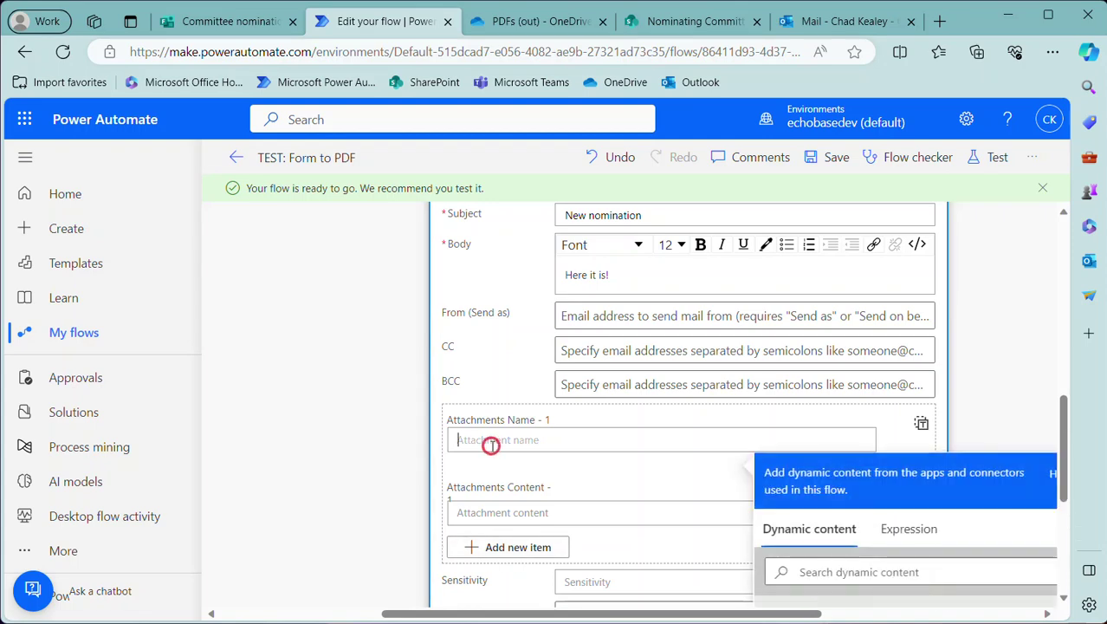
{"action": "scroll", "coordinate": [497, 444], "scroll_direction": "down", "scroll_amount": 5}
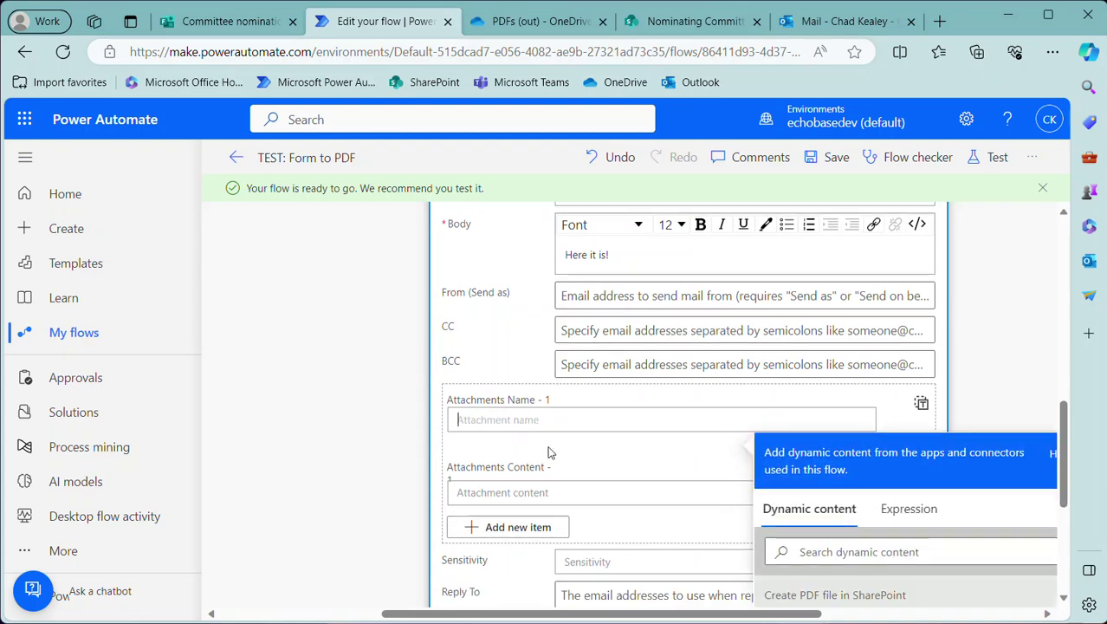
{"action": "scroll", "coordinate": [806, 486], "scroll_direction": "down", "scroll_amount": 3}
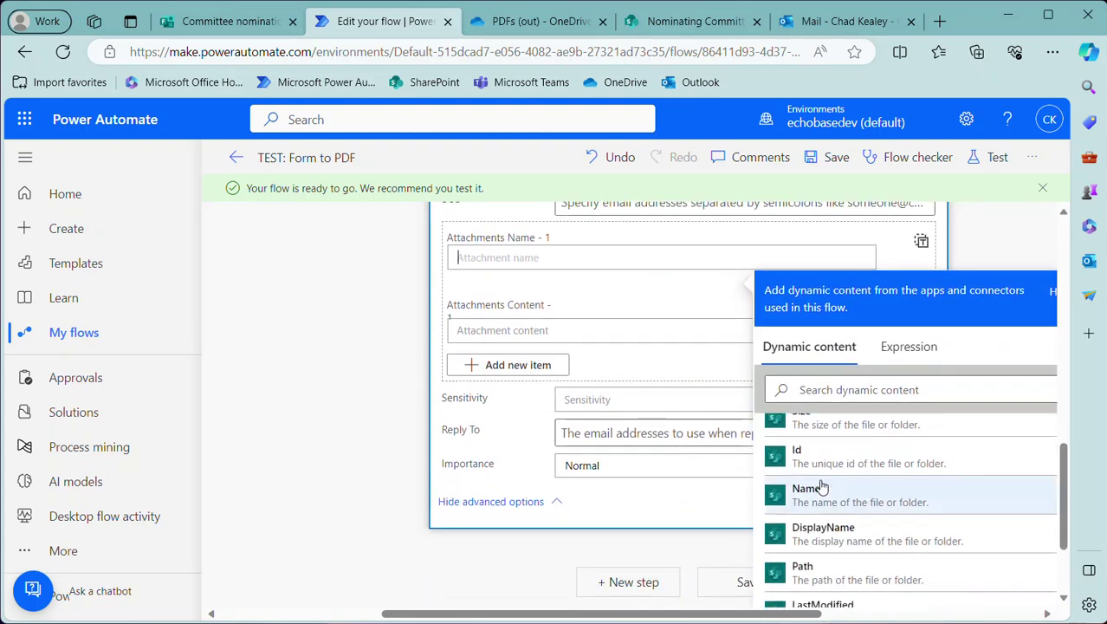
{"action": "scroll", "coordinate": [806, 485], "scroll_direction": "up", "scroll_amount": 3}
{"action": "left_click", "coordinate": [843, 392]}
{"action": "type", "text": "fieln"}
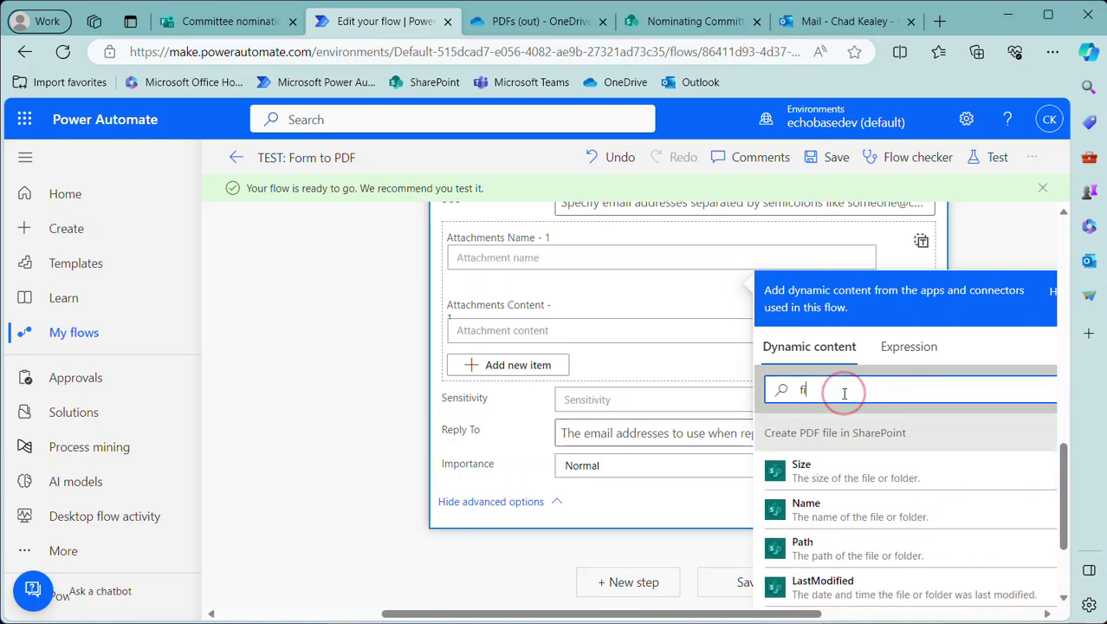
{"action": "key", "text": "BackSpace"}
{"action": "key", "text": "BackSpace"}
{"action": "key", "text": "BackSpace"}
{"action": "type", "text": "le"}
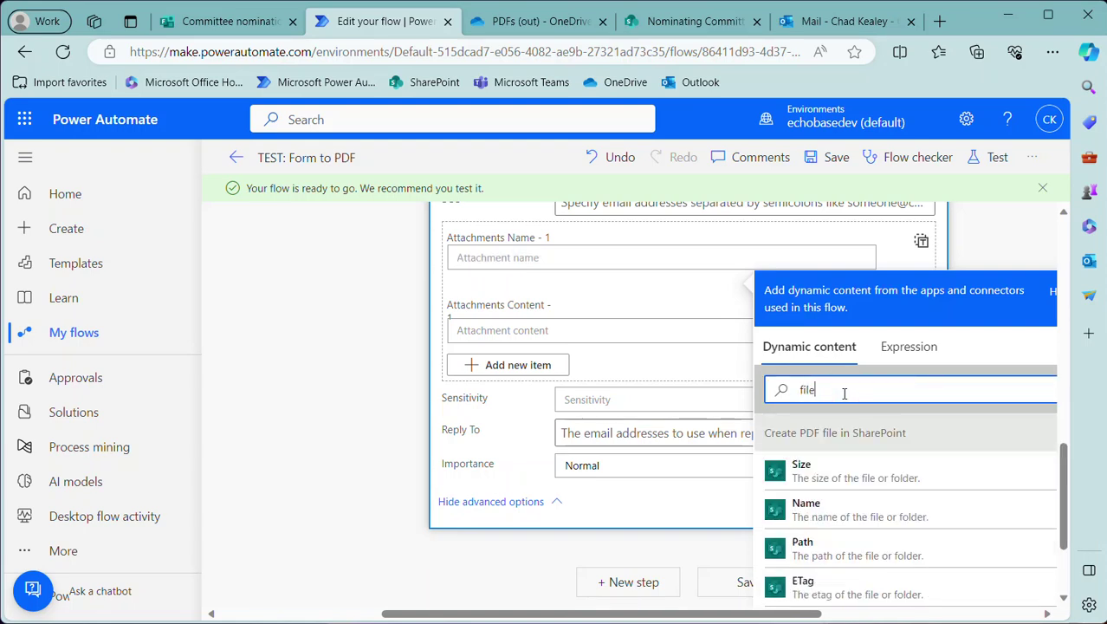
{"action": "type", "text": "name"}
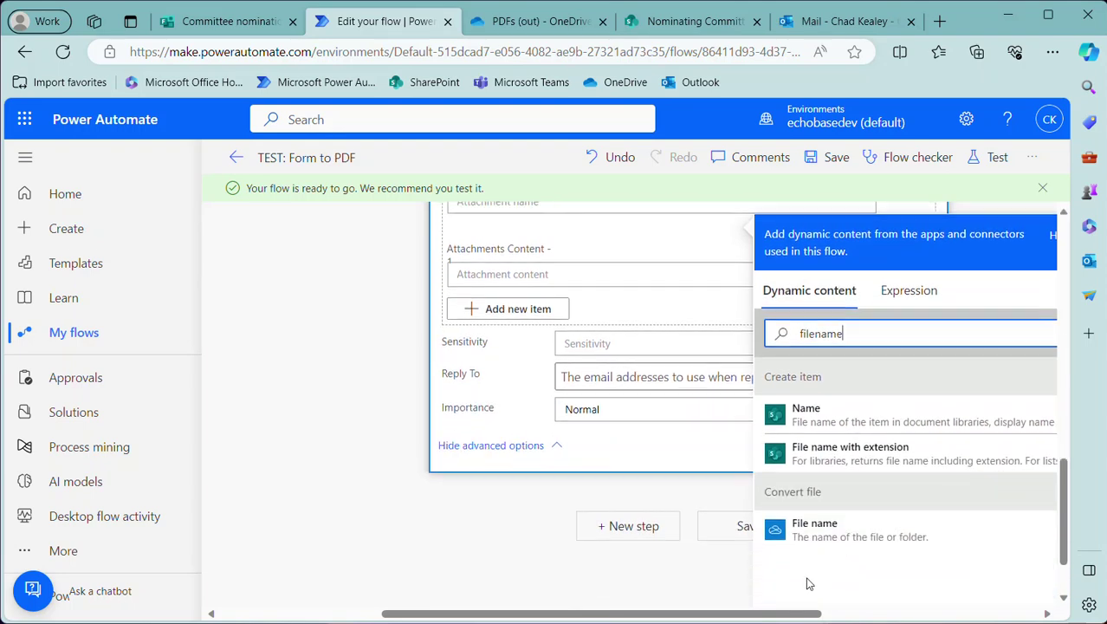
{"action": "left_click", "coordinate": [816, 525]}
Set the attachment content to the converted file's File content
{"action": "left_click", "coordinate": [508, 263]}
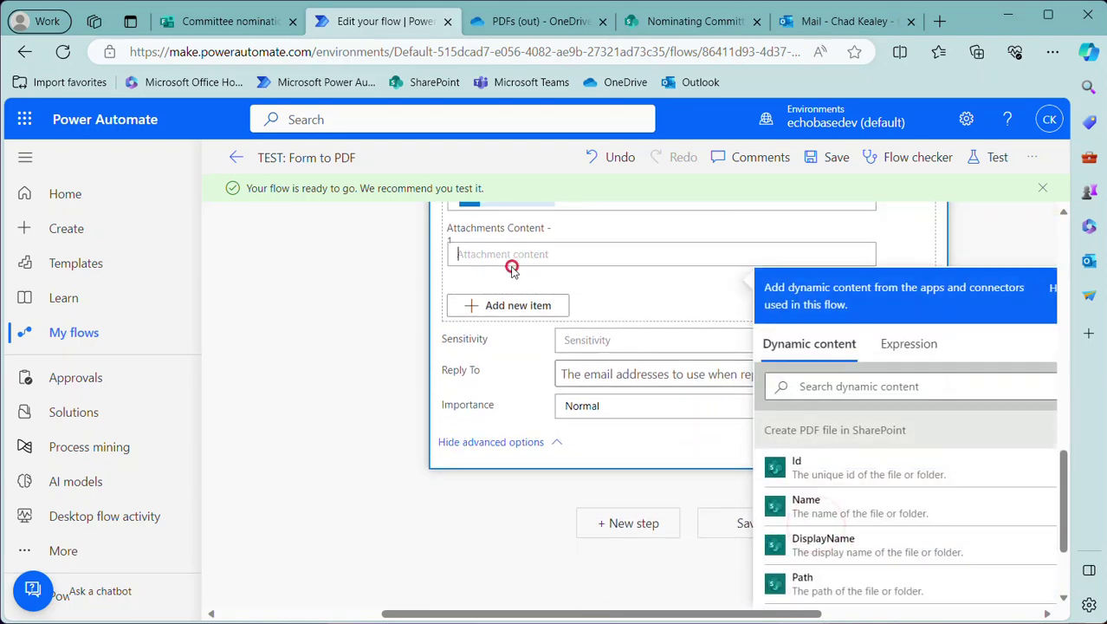
{"action": "left_click", "coordinate": [826, 386]}
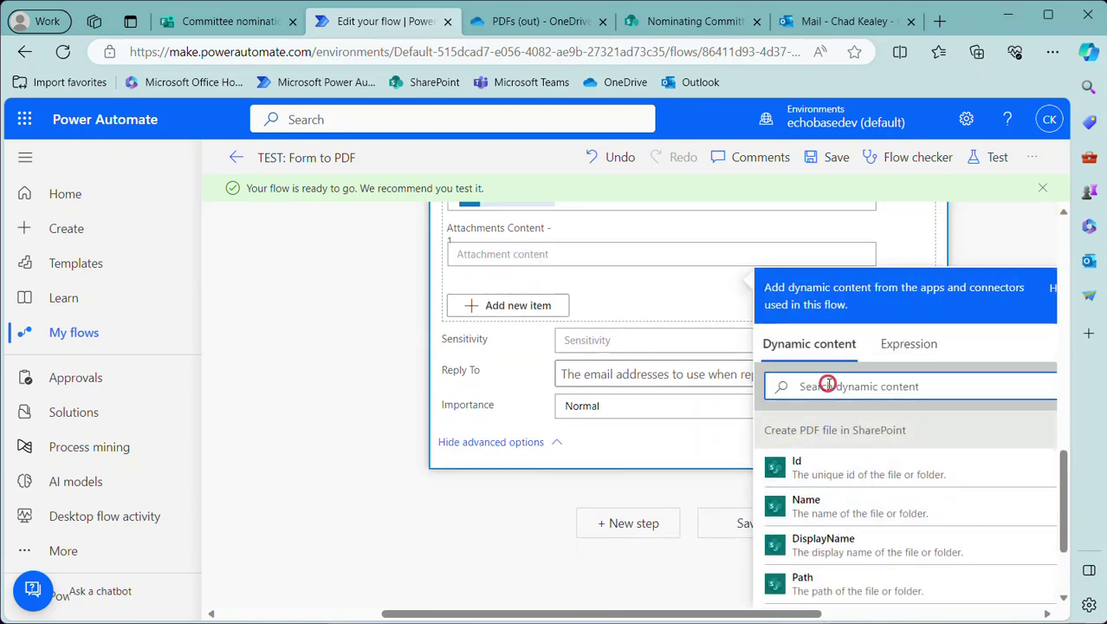
{"action": "type", "text": "conten"}
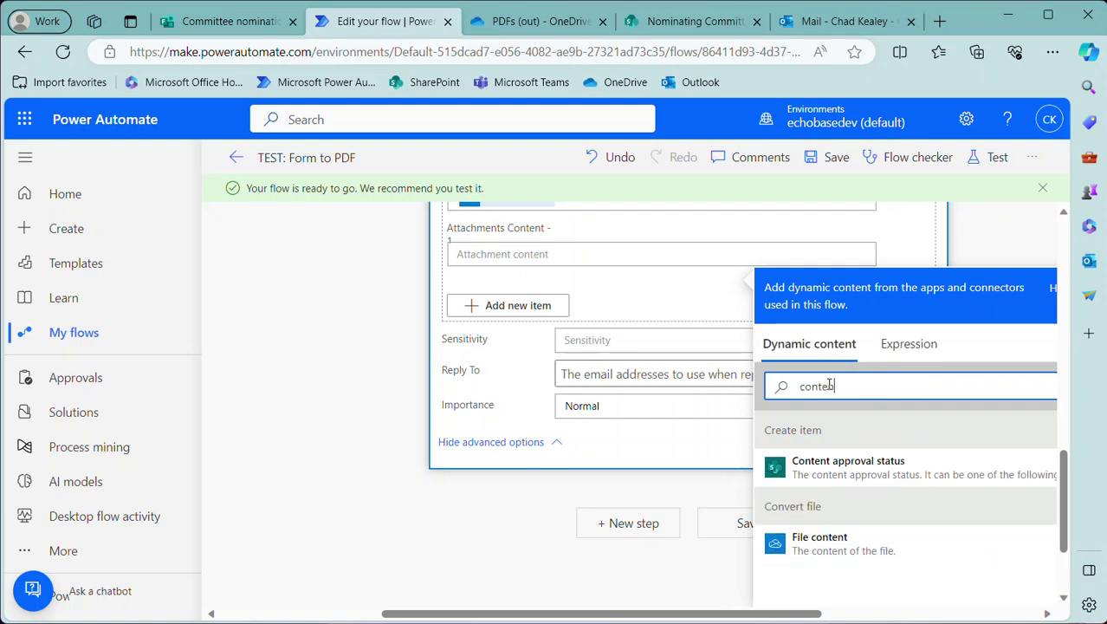
{"action": "left_click", "coordinate": [798, 536]}
{"action": "scroll", "coordinate": [682, 433], "scroll_direction": "up", "scroll_amount": 3}
{"action": "scroll", "coordinate": [682, 433], "scroll_direction": "up", "scroll_amount": 3}
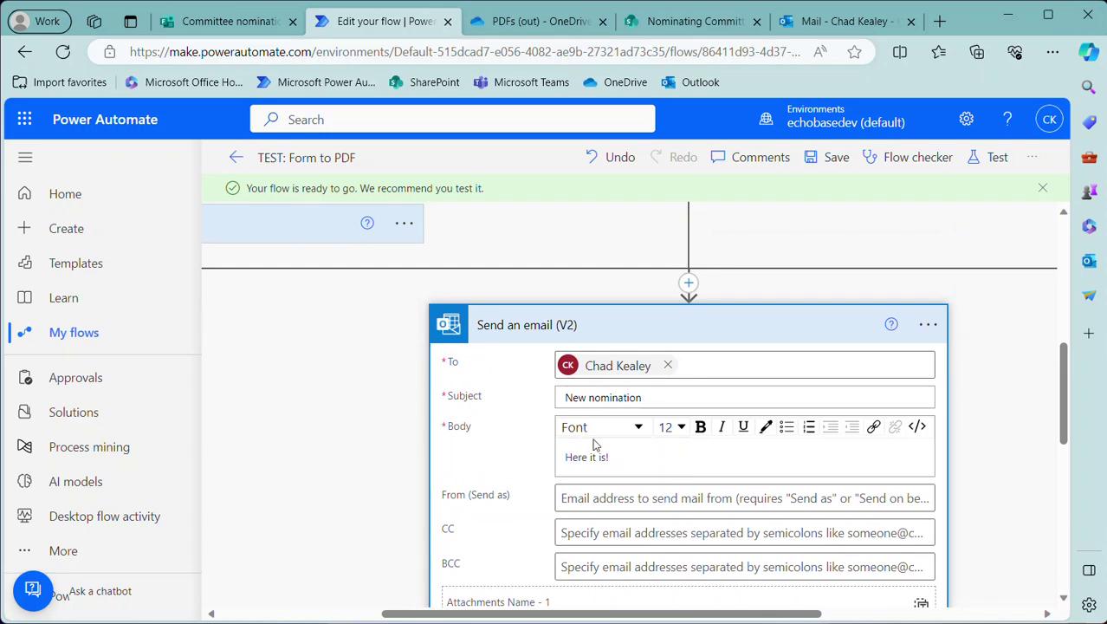
{"action": "scroll", "coordinate": [663, 436], "scroll_direction": "up", "scroll_amount": 1}
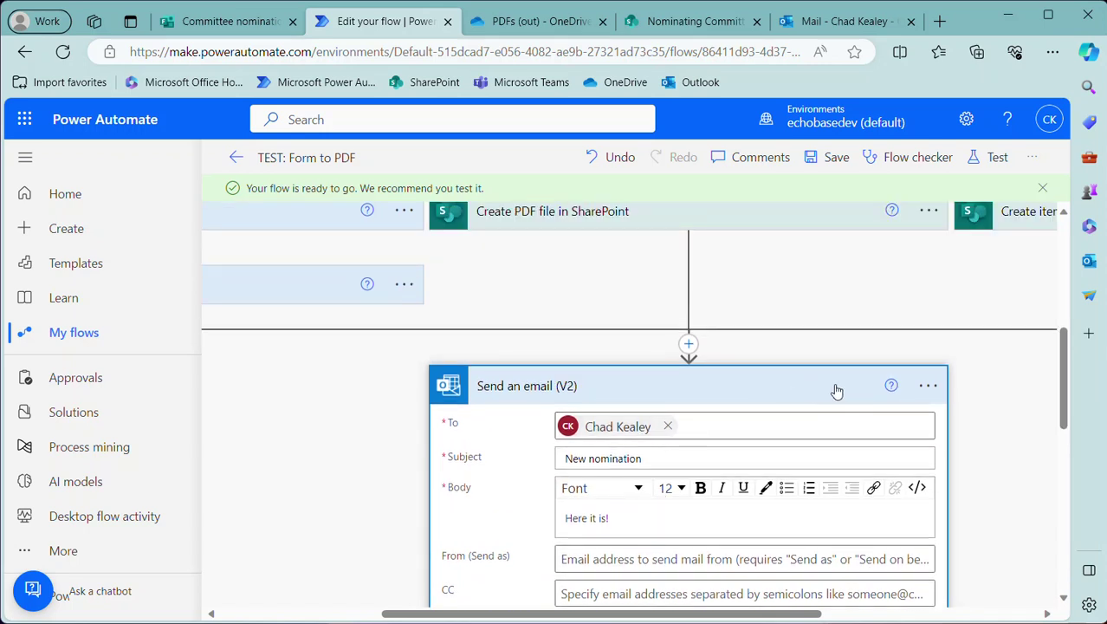
{"action": "scroll", "coordinate": [520, 415], "scroll_direction": "down", "scroll_amount": 1}
{"action": "scroll", "coordinate": [514, 410], "scroll_direction": "up", "scroll_amount": 4}
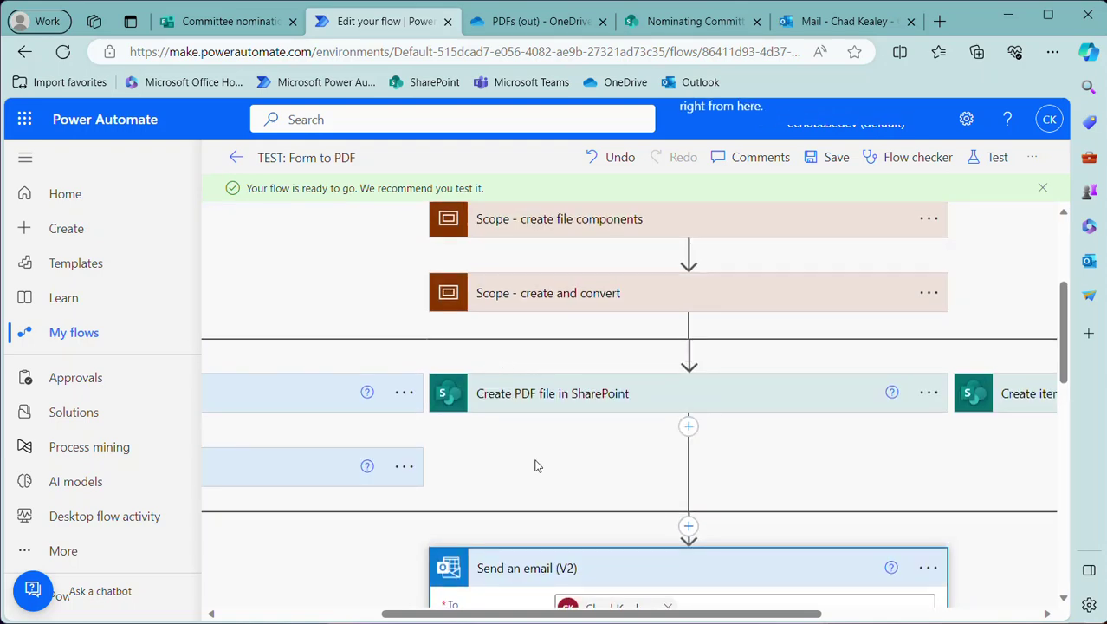
{"action": "scroll", "coordinate": [622, 504], "scroll_direction": "down", "scroll_amount": 2}
{"action": "scroll", "coordinate": [622, 505], "scroll_direction": "down", "scroll_amount": 3}
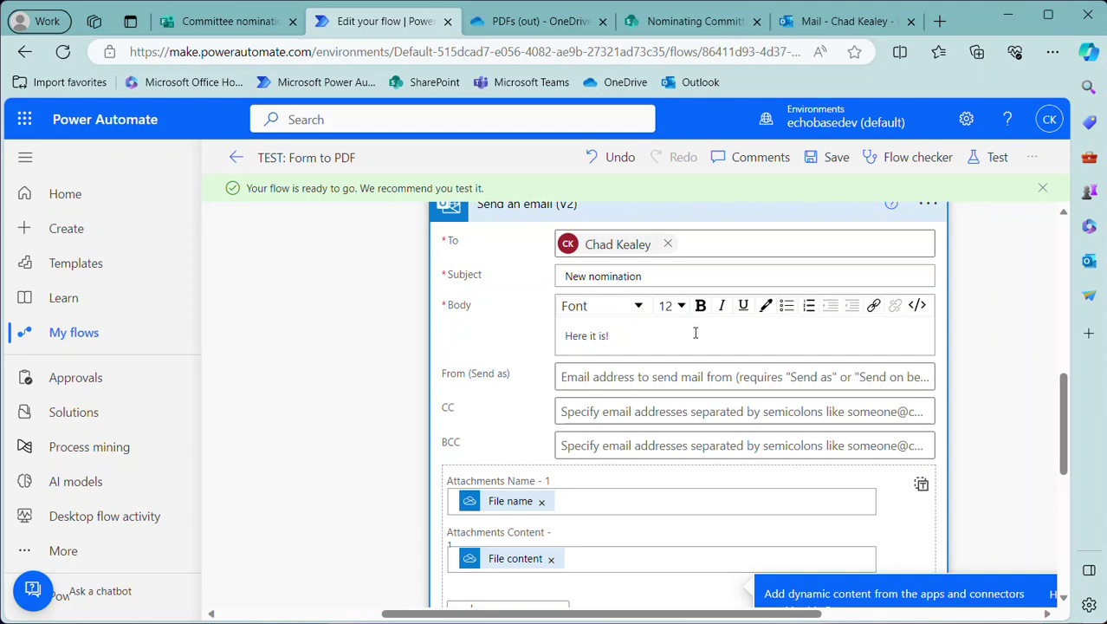
Retitle the email action 'Send an email (V2) with attachment'
{"action": "scroll", "coordinate": [709, 341], "scroll_direction": "up", "scroll_amount": 3}
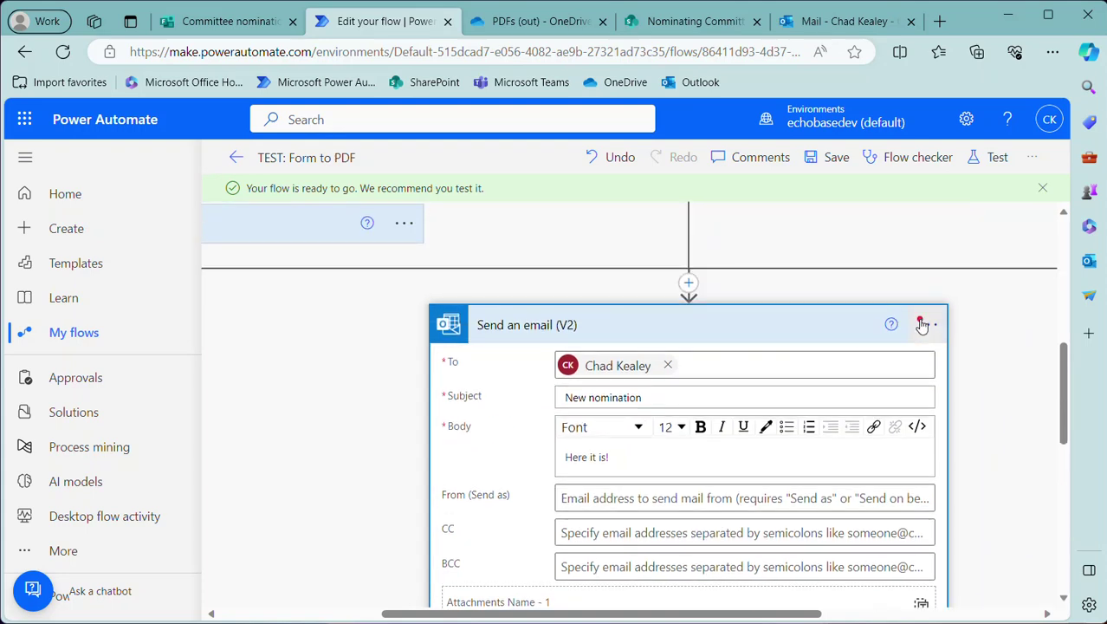
{"action": "left_click", "coordinate": [923, 324]}
{"action": "left_click", "coordinate": [743, 317]}
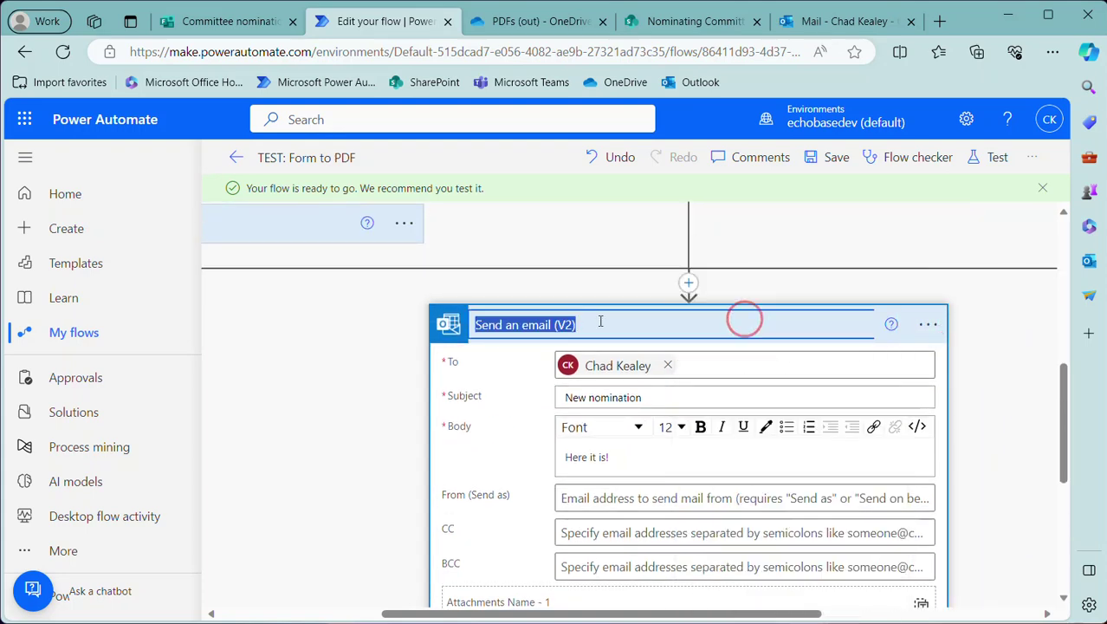
{"action": "left_click", "coordinate": [599, 321]}
{"action": "type", "text": "we"}
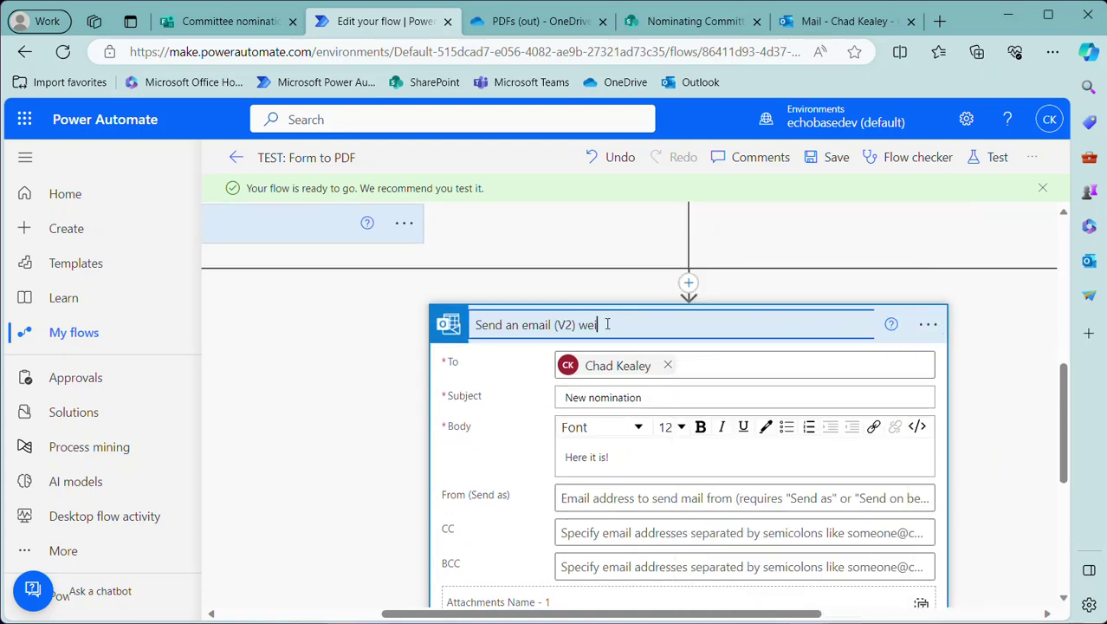
{"action": "type", "text": "ith attachment"}
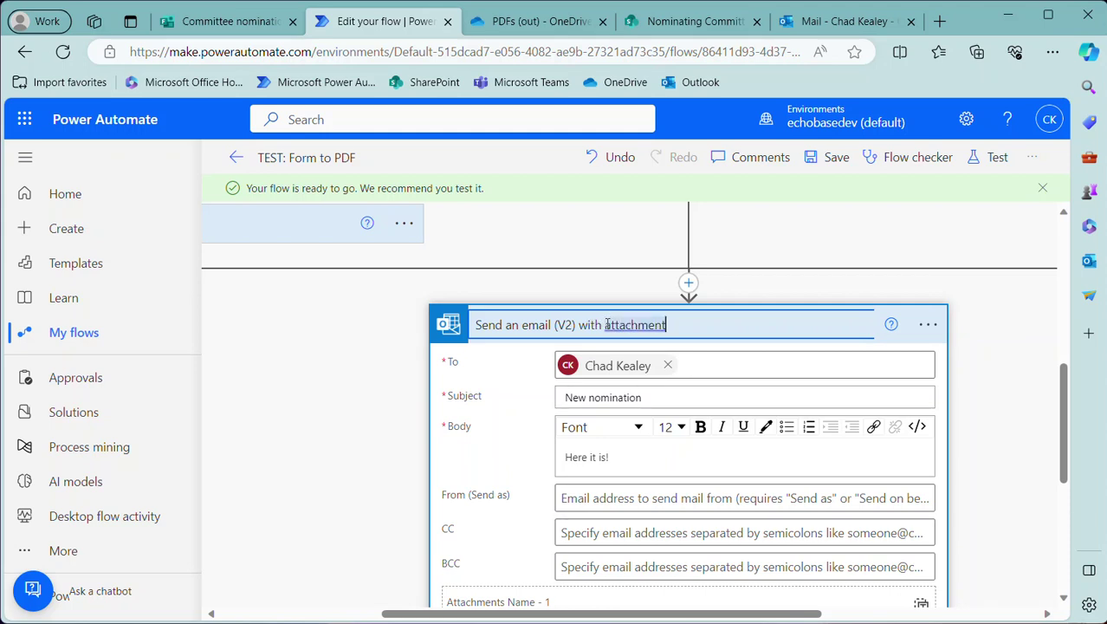
{"action": "left_click", "coordinate": [689, 284]}
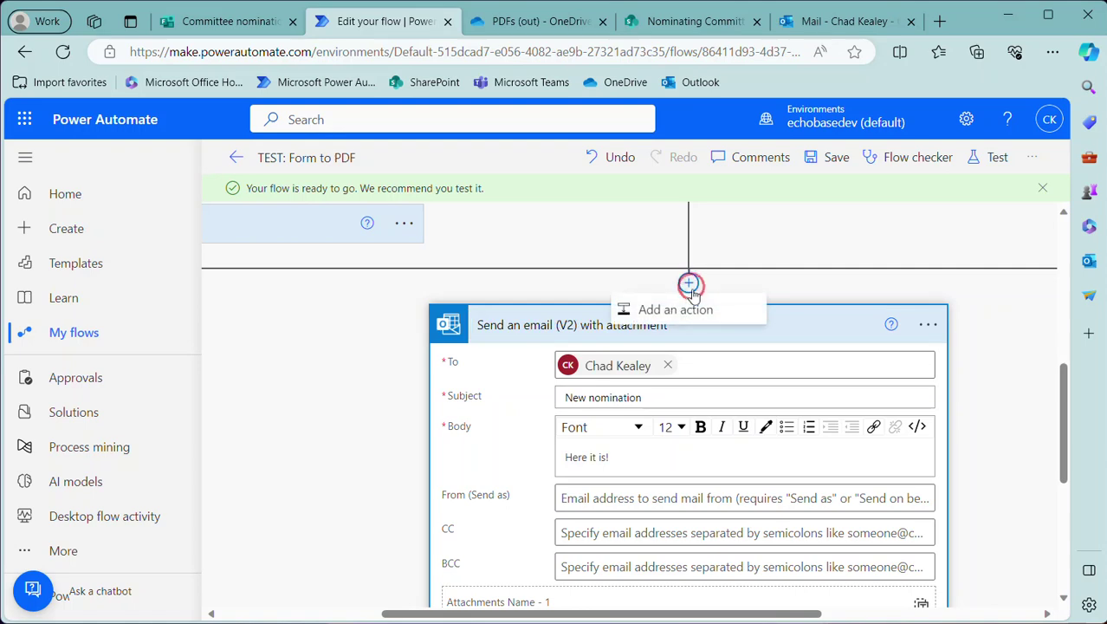
{"action": "left_click", "coordinate": [998, 318]}
Add an Office 365 Outlook Send an email (V2) step at the end of the flow
{"action": "scroll", "coordinate": [910, 362], "scroll_direction": "down", "scroll_amount": 3}
{"action": "scroll", "coordinate": [910, 362], "scroll_direction": "down", "scroll_amount": 2}
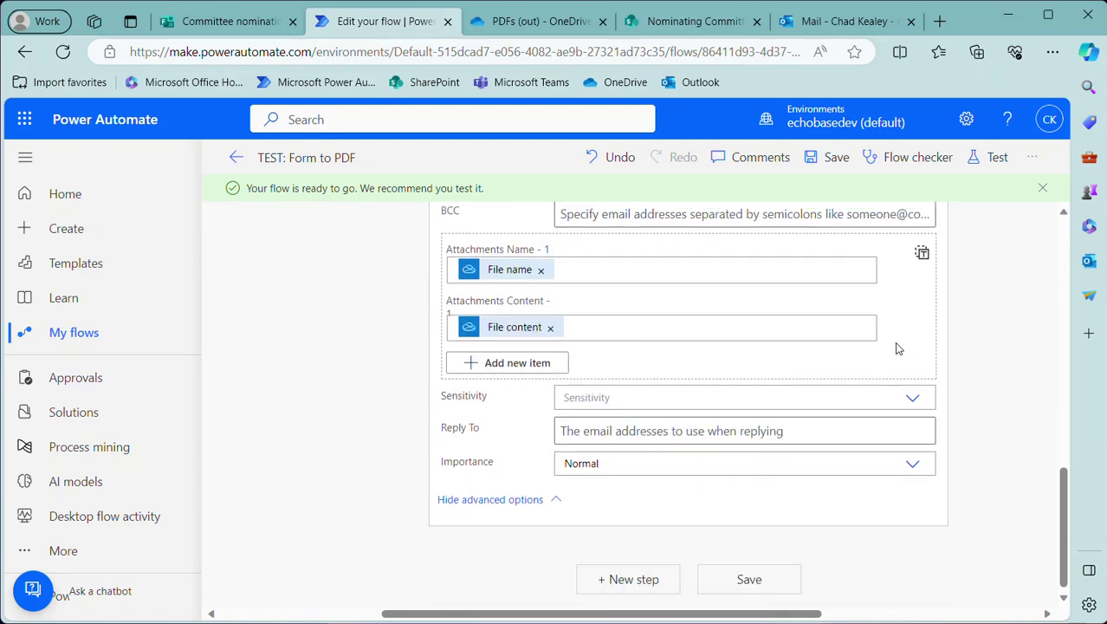
{"action": "left_click", "coordinate": [637, 588]}
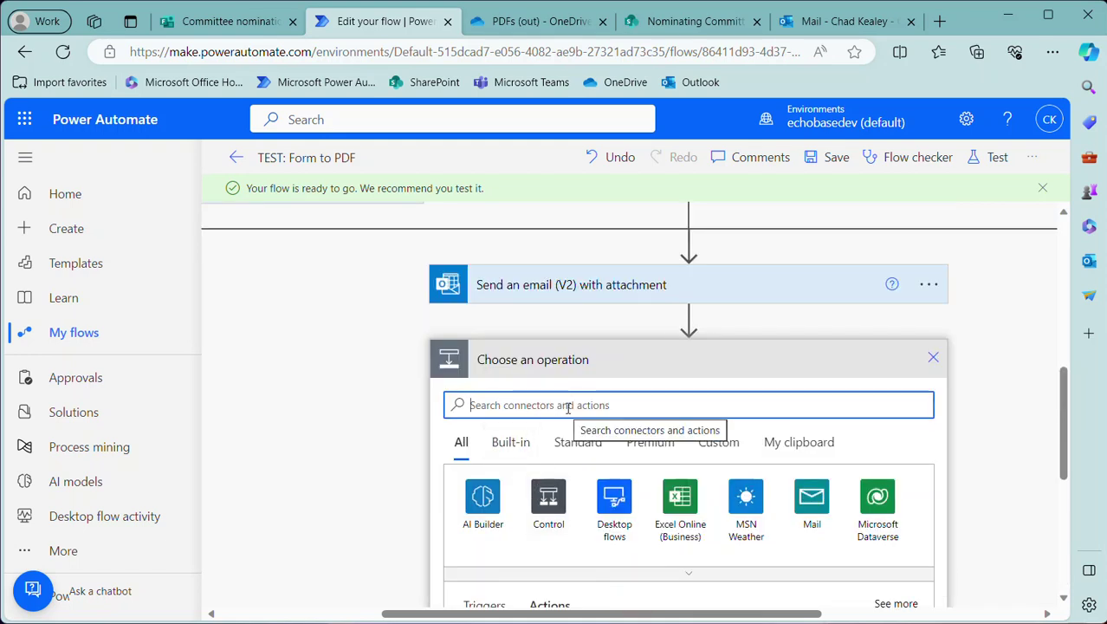
{"action": "type", "text": "send em"}
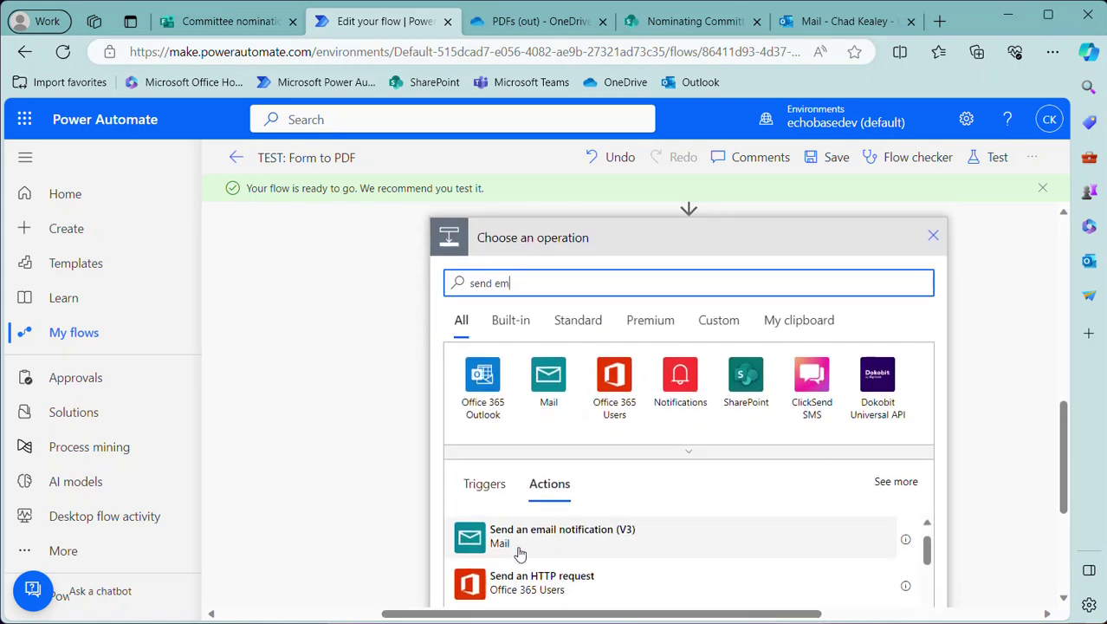
{"action": "left_click", "coordinate": [516, 542]}
{"action": "left_click", "coordinate": [516, 542]}
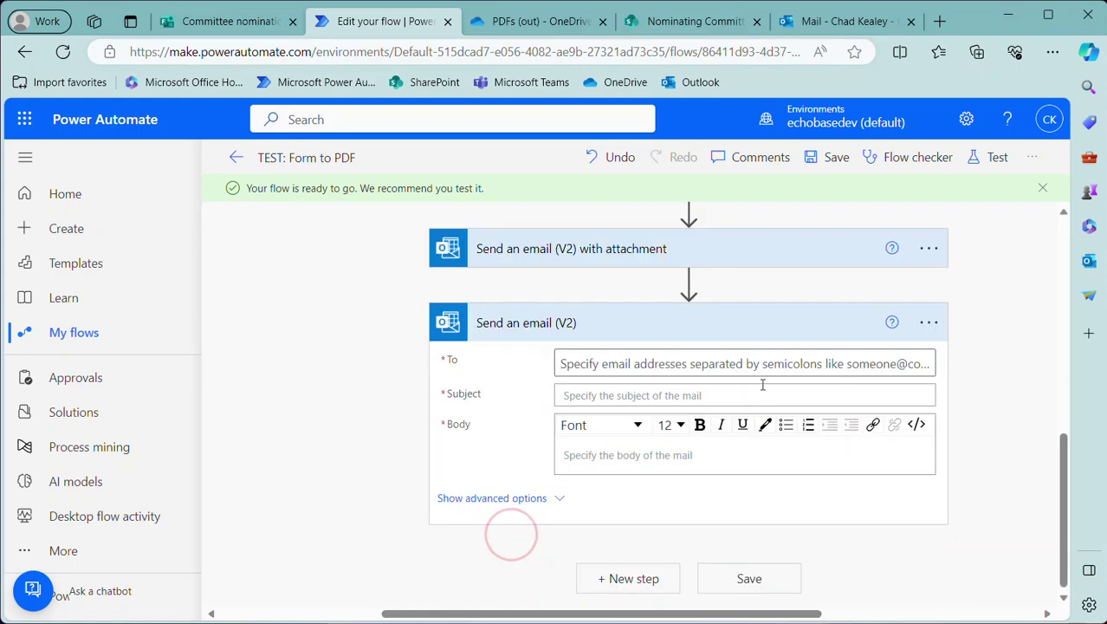
Rename the new email step to 'Send an email (V2) with link'
{"action": "left_click", "coordinate": [938, 322]}
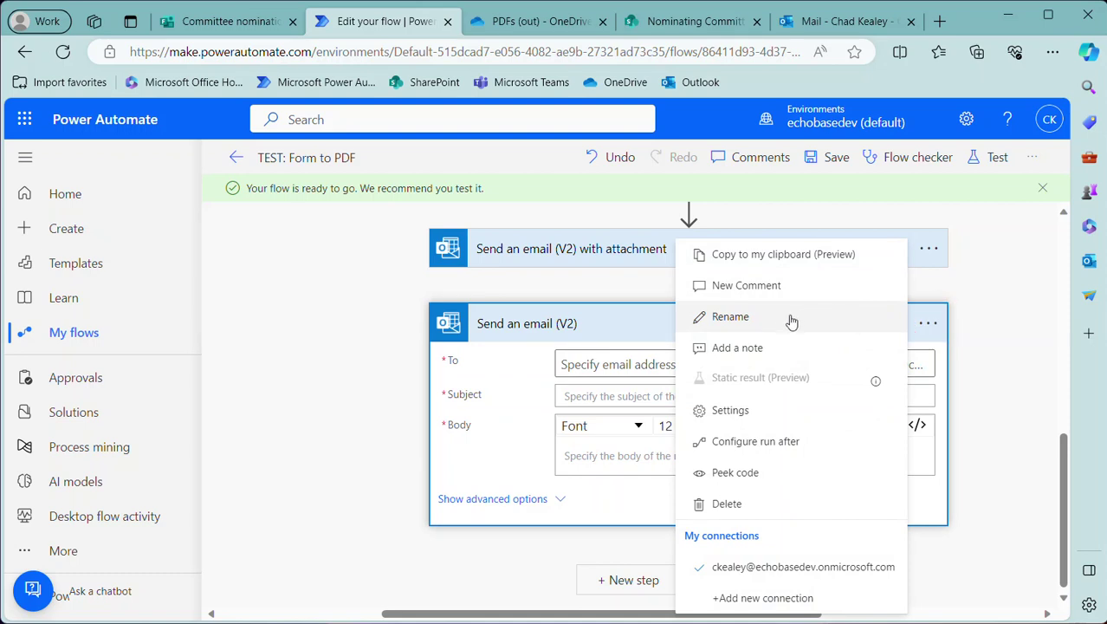
{"action": "left_click", "coordinate": [759, 317]}
{"action": "left_click", "coordinate": [623, 325]}
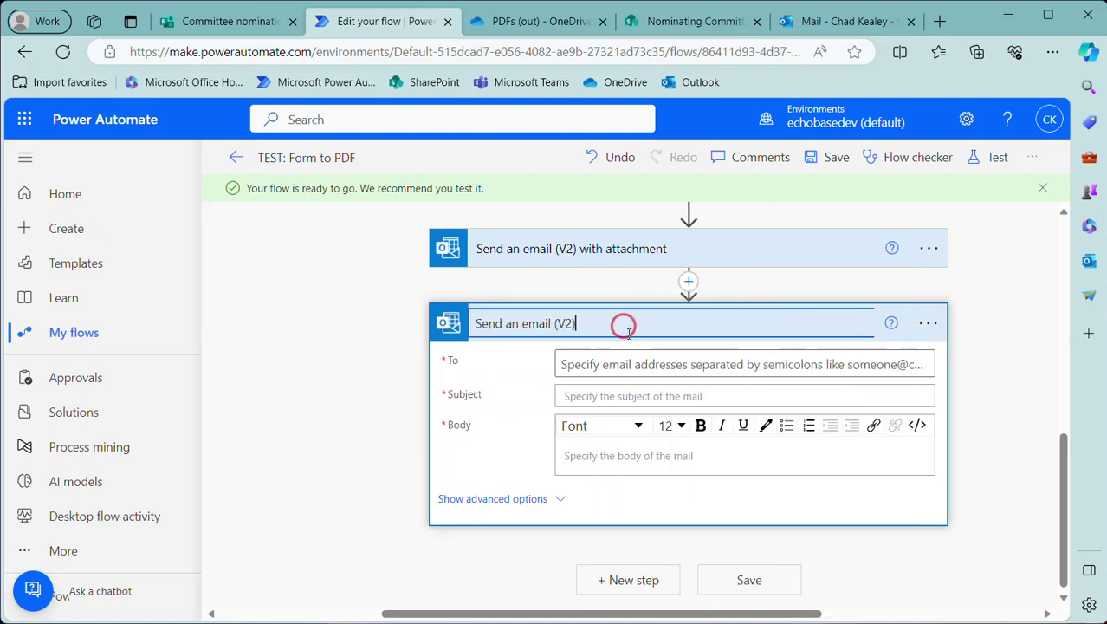
{"action": "type", "text": "with link"}
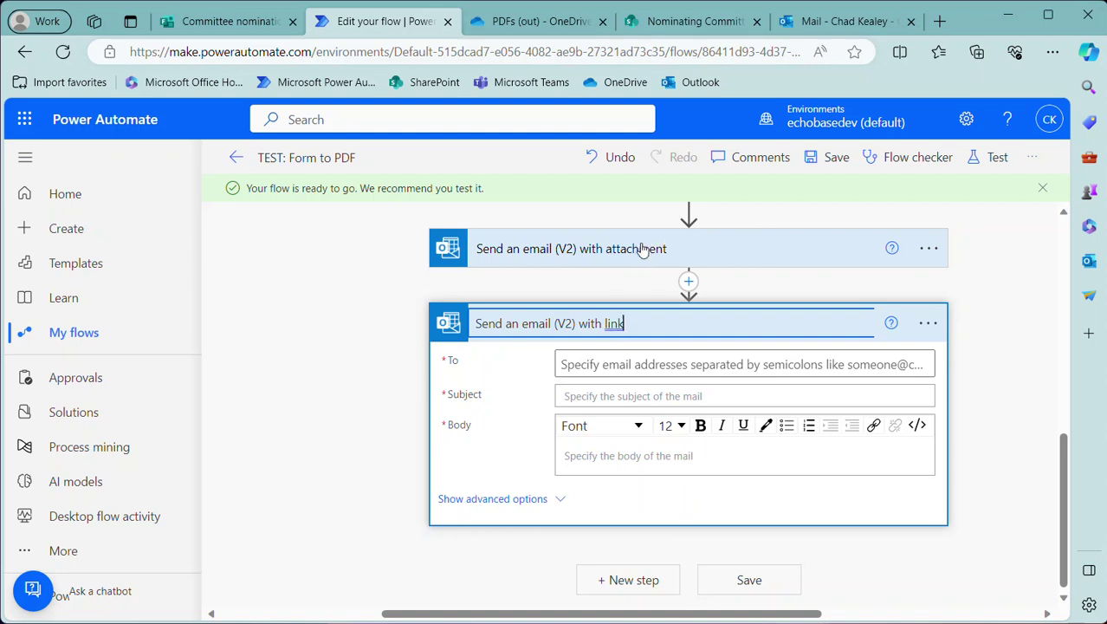
Address the link email to the suggested recipient, subject 'New nomination!', body 'Nomination form'
{"action": "left_click", "coordinate": [614, 371]}
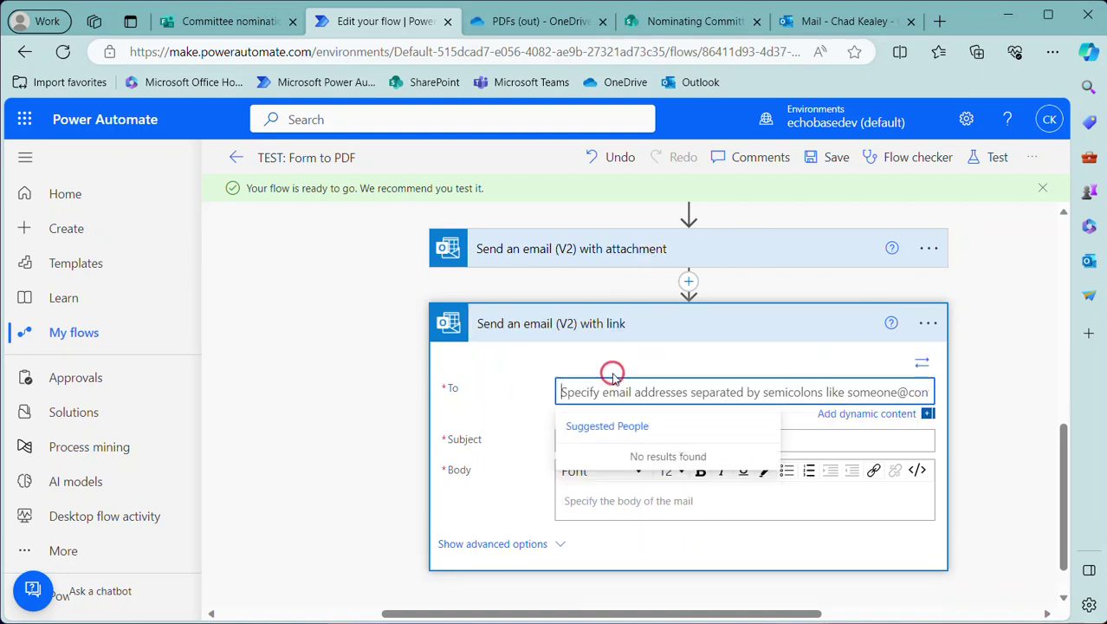
{"action": "type", "text": "ckealey"}
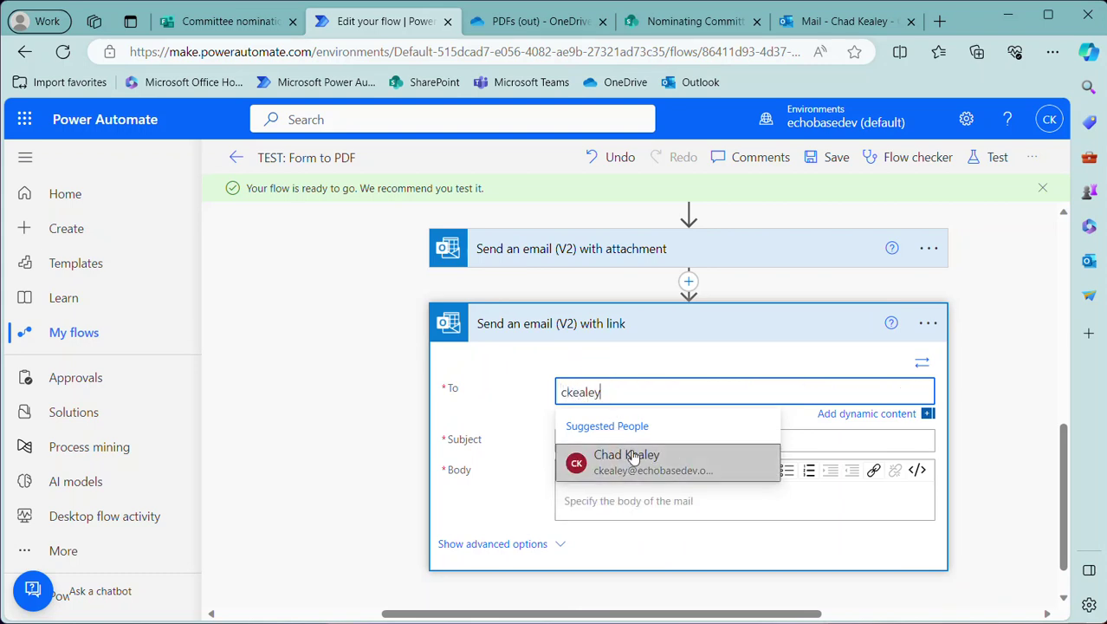
{"action": "left_click", "coordinate": [641, 457]}
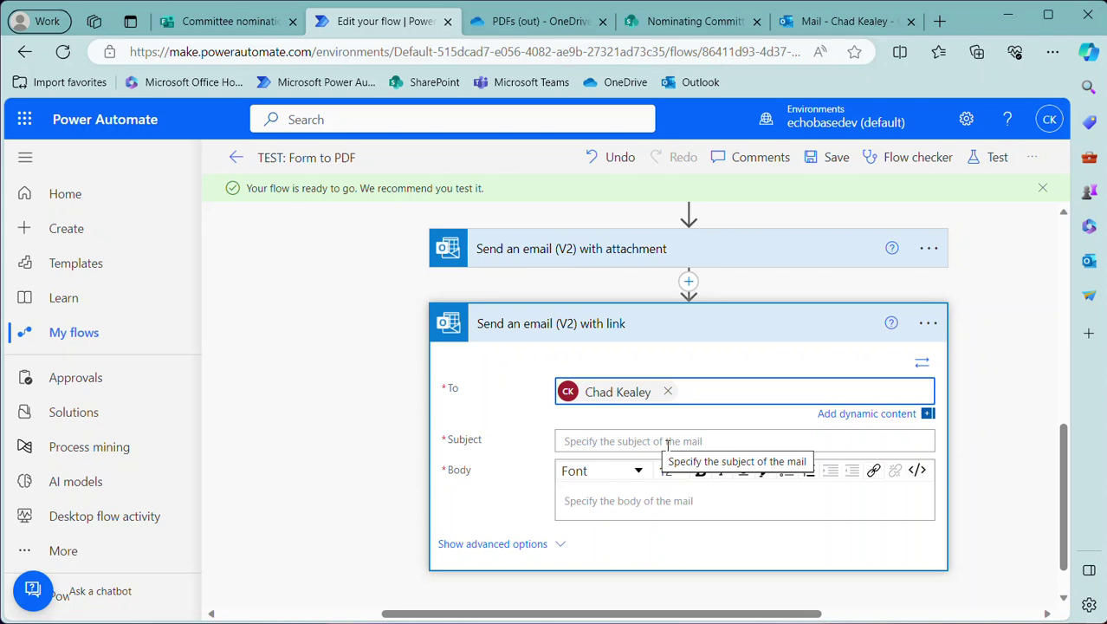
{"action": "left_click", "coordinate": [665, 442]}
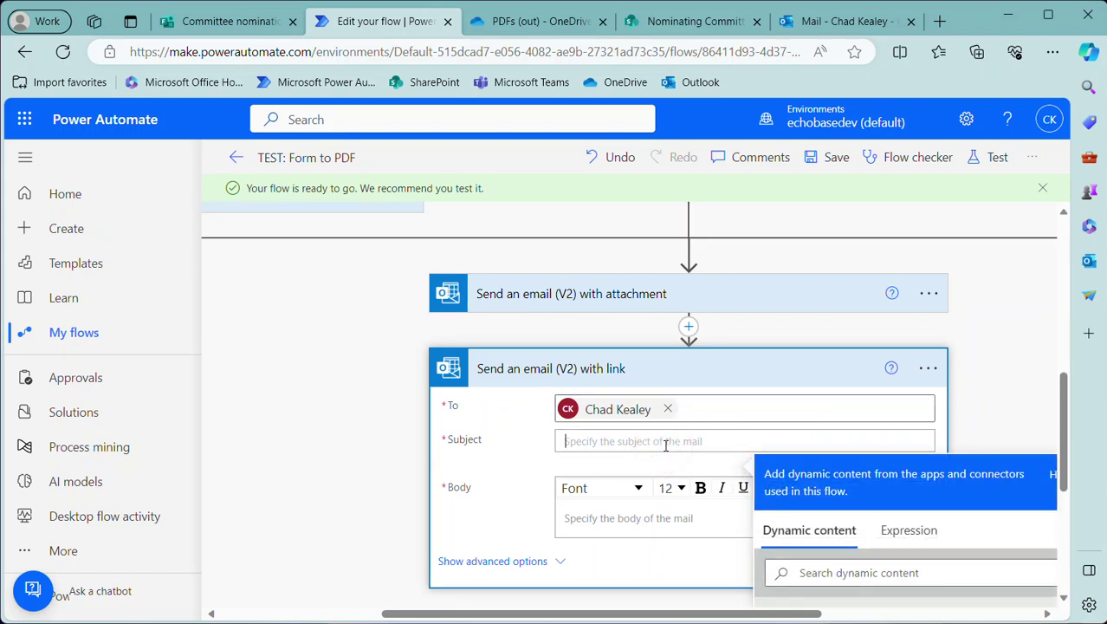
{"action": "type", "text": "New nomination!"}
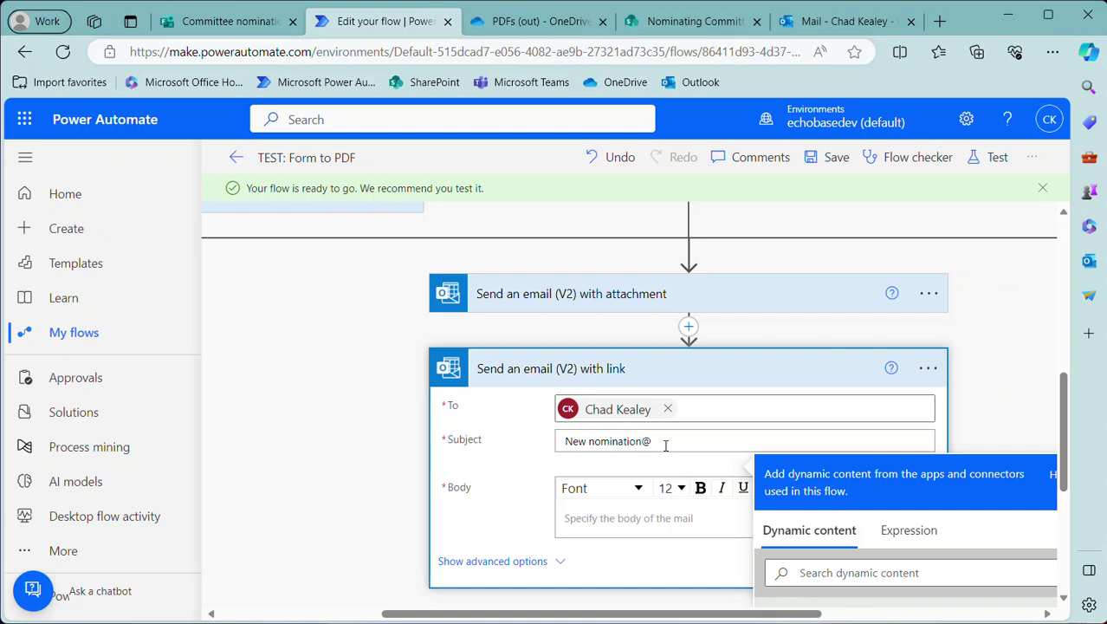
{"action": "left_click", "coordinate": [635, 518]}
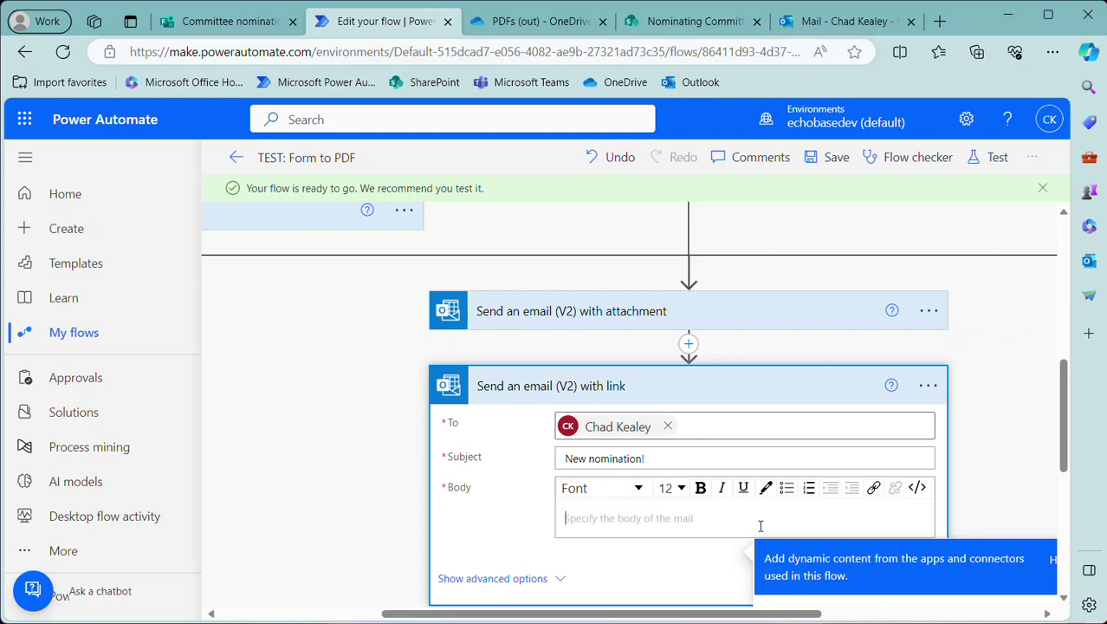
{"action": "type", "text": "Nomination form"}
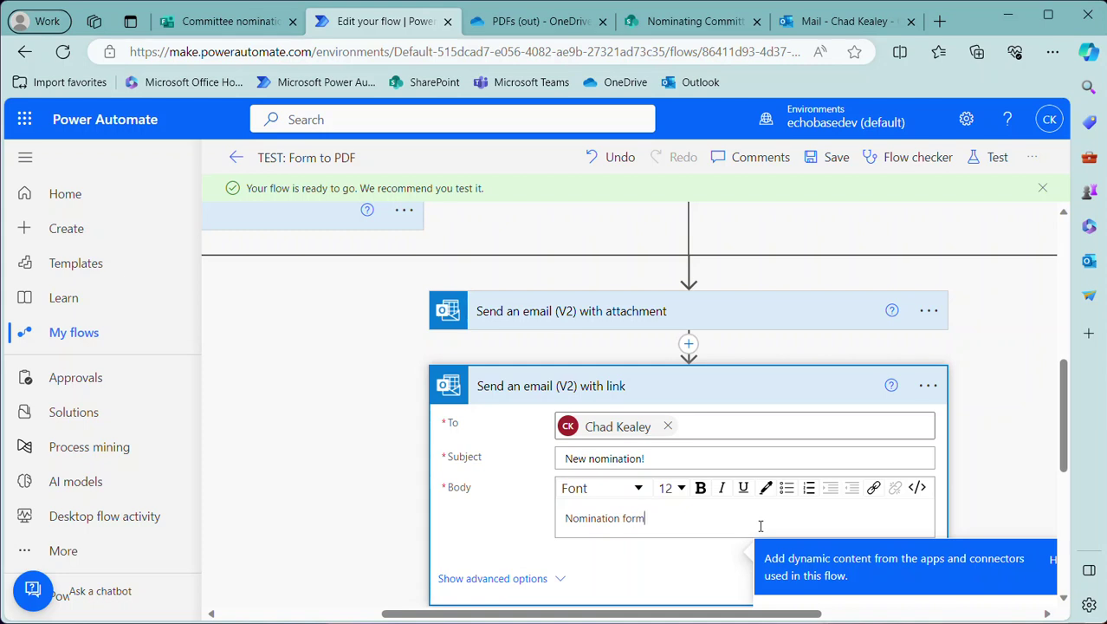
Switch the link email's body to HTML code view, showing <p>Nomination form</p>
{"action": "left_click_drag", "start_coordinate": [668, 520], "coordinate": [533, 524]}
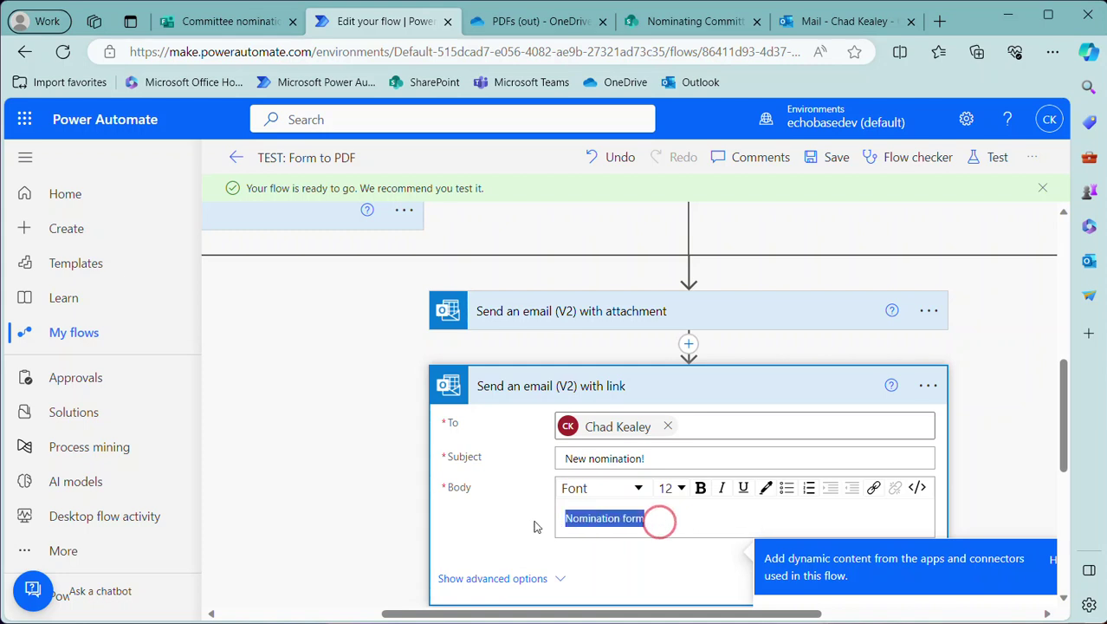
{"action": "left_click", "coordinate": [873, 488]}
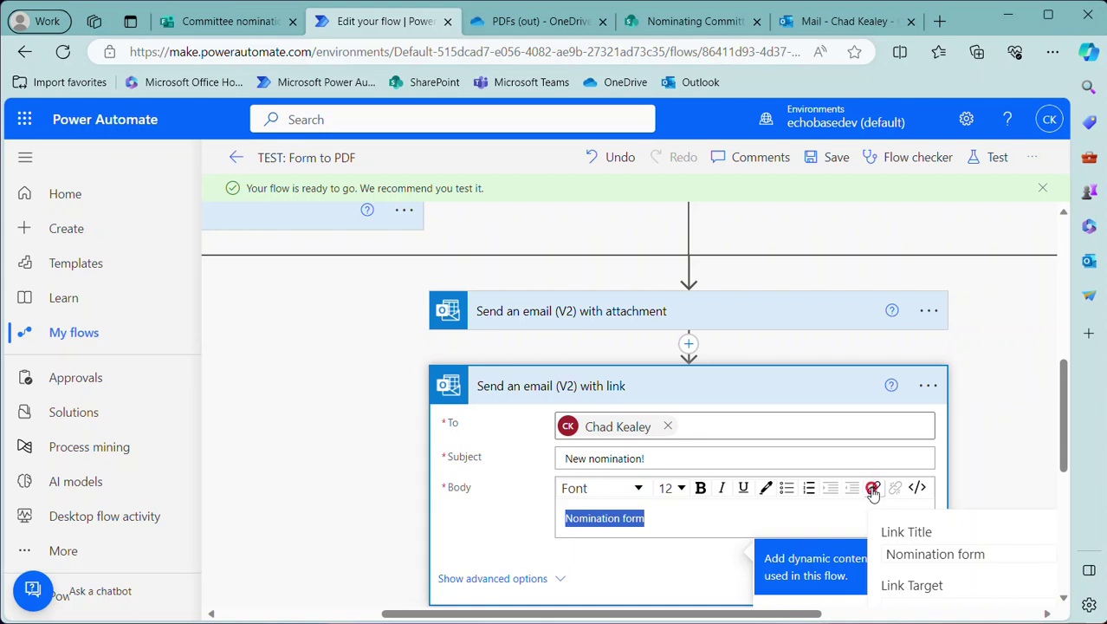
{"action": "scroll", "coordinate": [928, 566], "scroll_direction": "down", "scroll_amount": 1}
{"action": "left_click", "coordinate": [927, 556]}
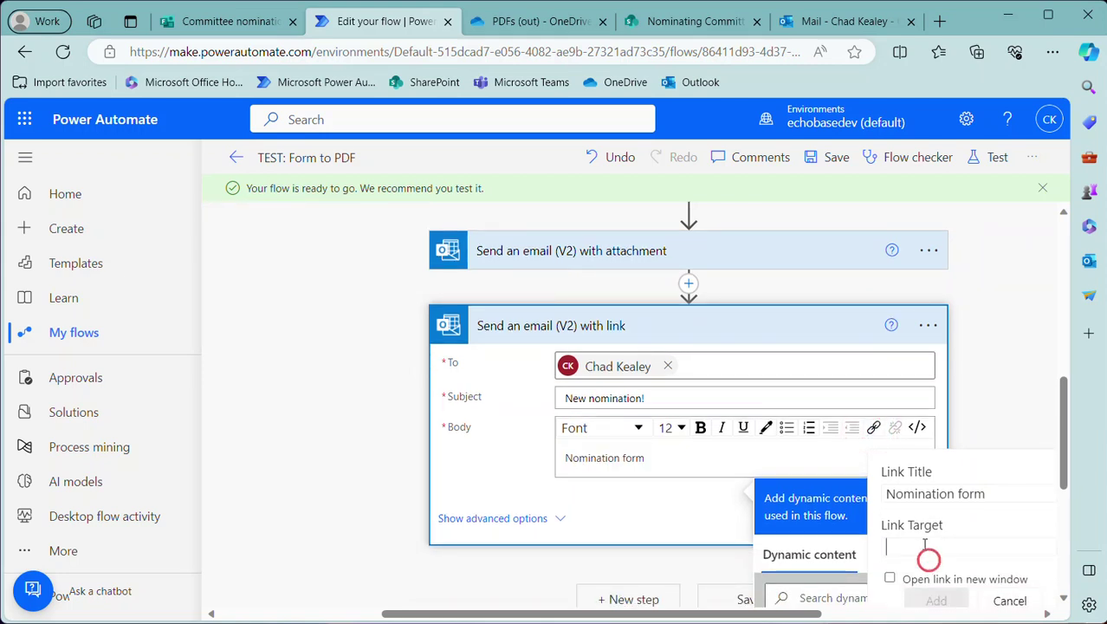
{"action": "left_click", "coordinate": [1005, 599]}
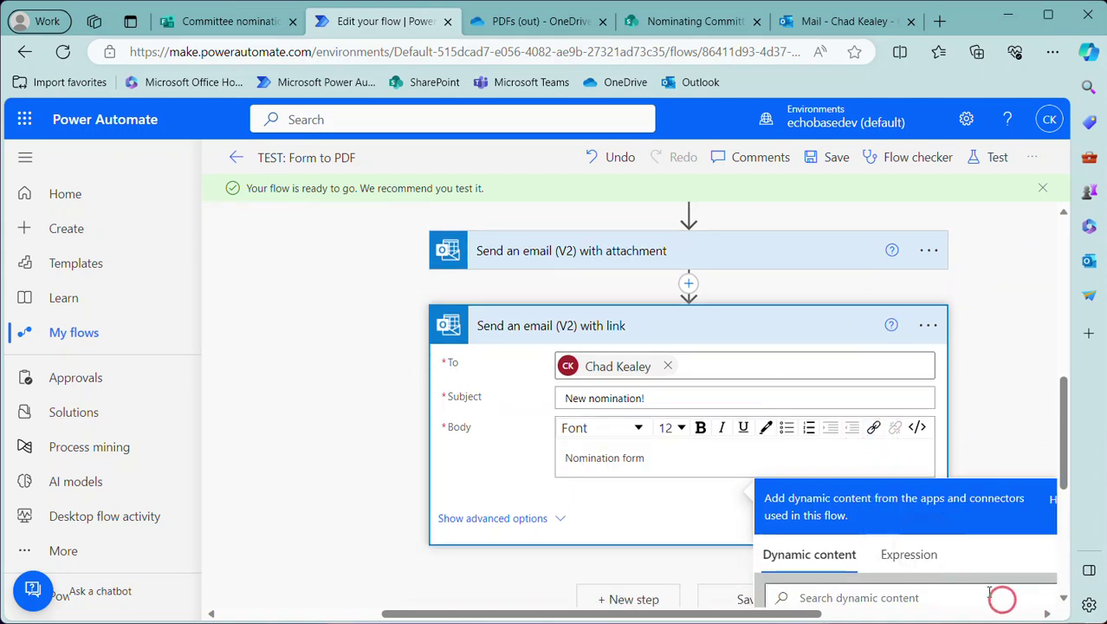
{"action": "left_click", "coordinate": [662, 457]}
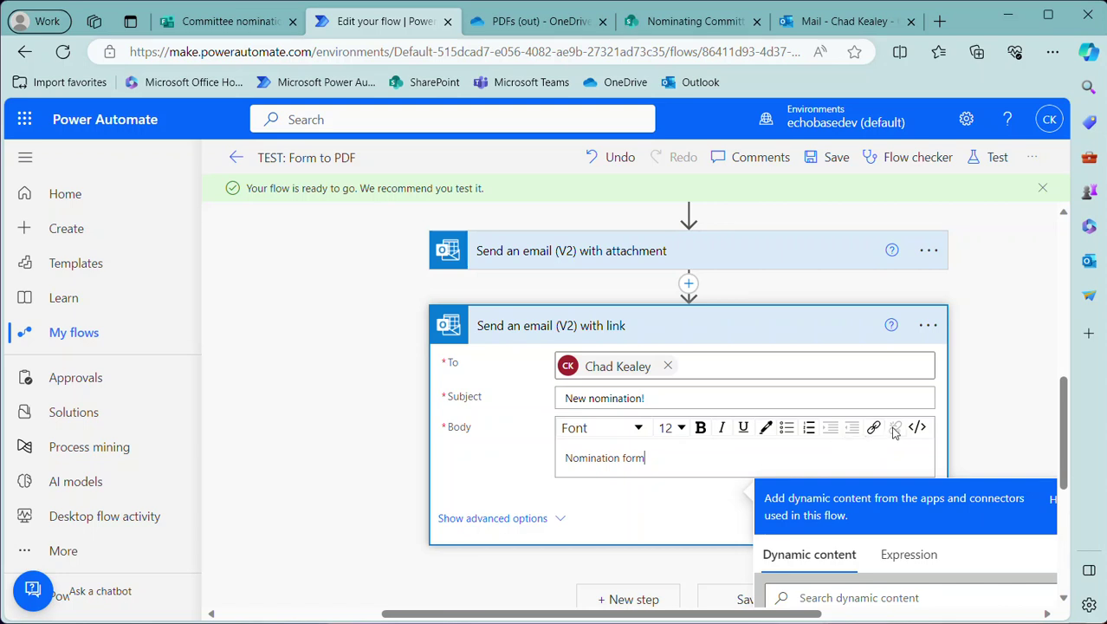
{"action": "left_click", "coordinate": [916, 427]}
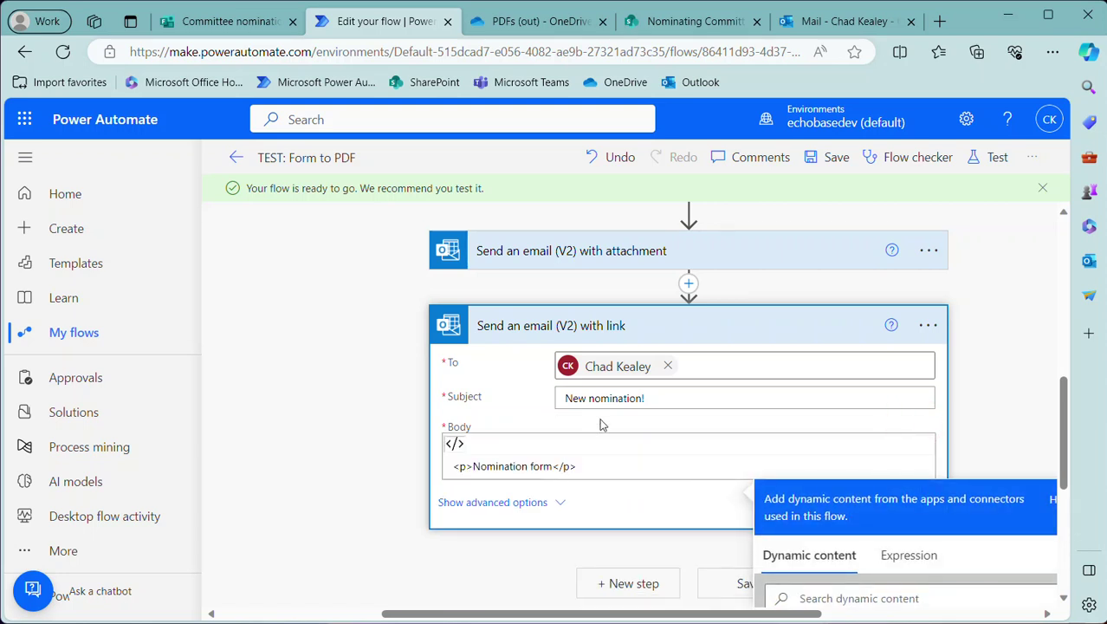
Wrap 'Nomination form' in an <a href=" "> anchor tag in the HTML body
{"action": "left_click", "coordinate": [472, 466]}
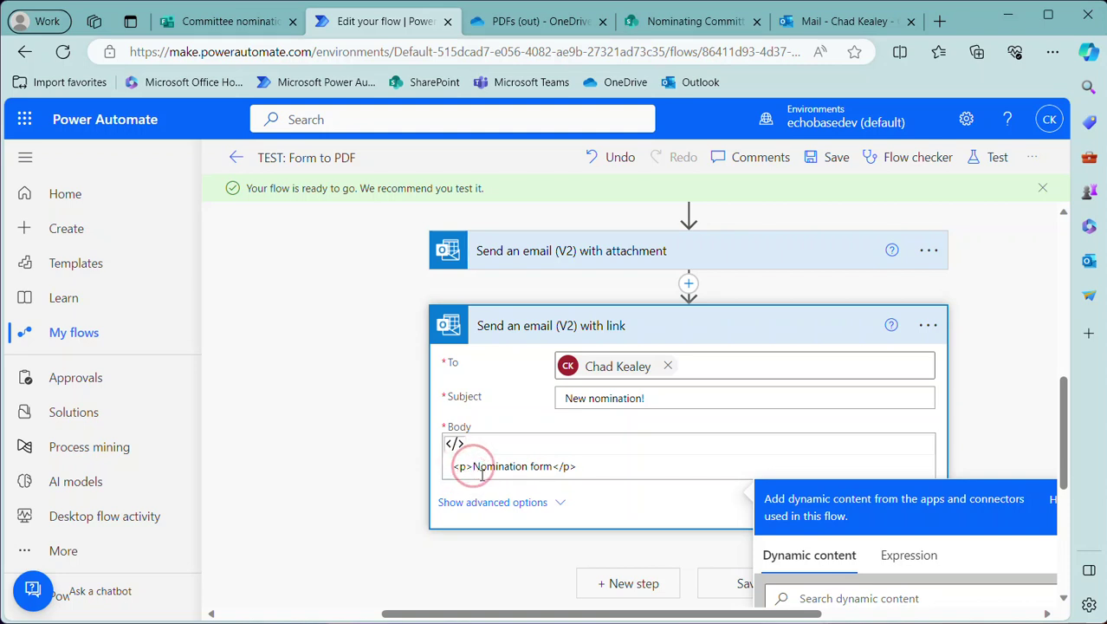
{"action": "type", "text": "<"}
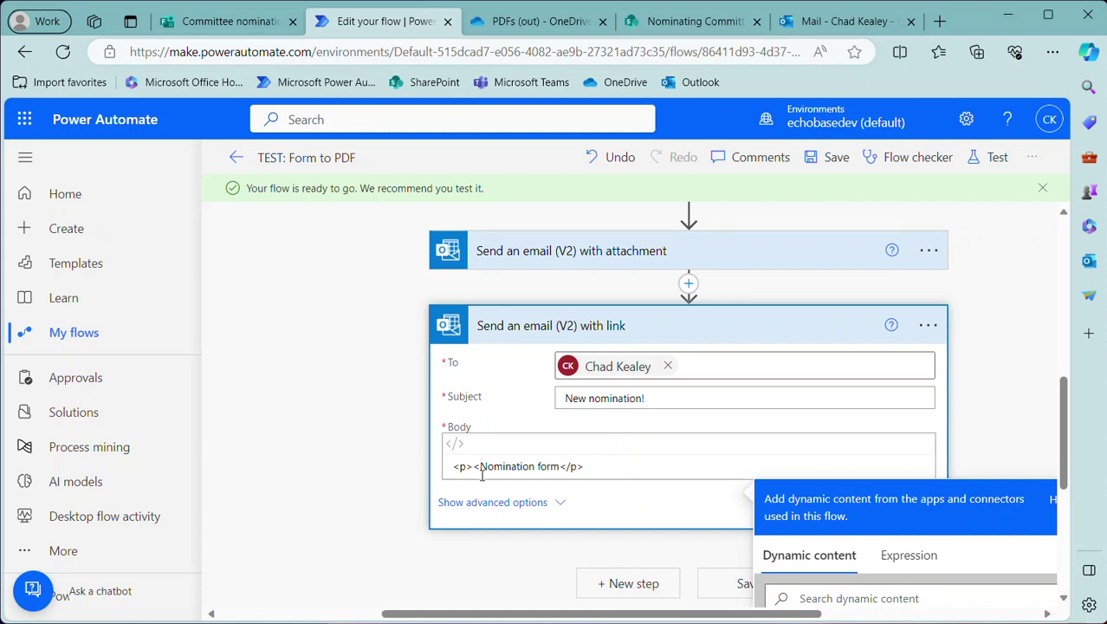
{"action": "type", "text": "a"}
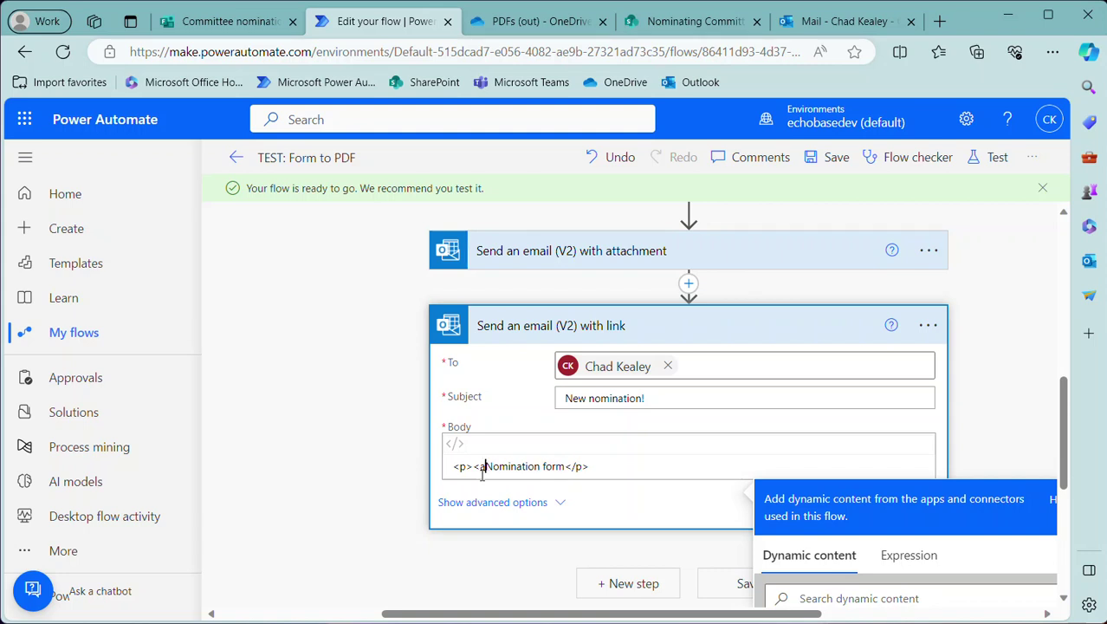
{"action": "type", "text": " href"}
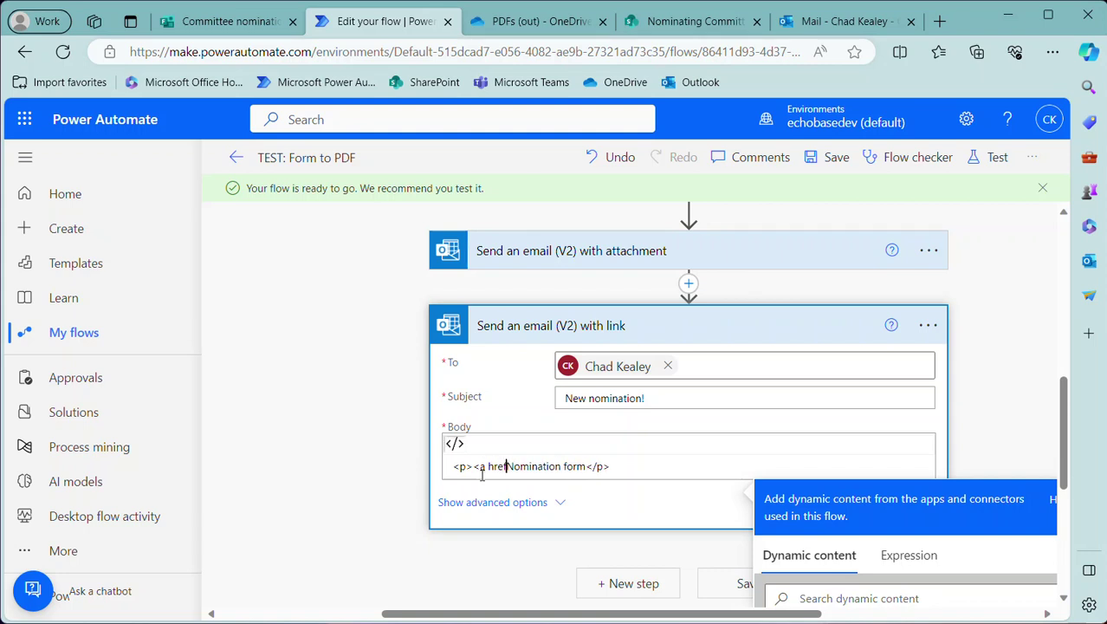
{"action": "type", "text": "="}
{"action": "key", "text": "Return"}
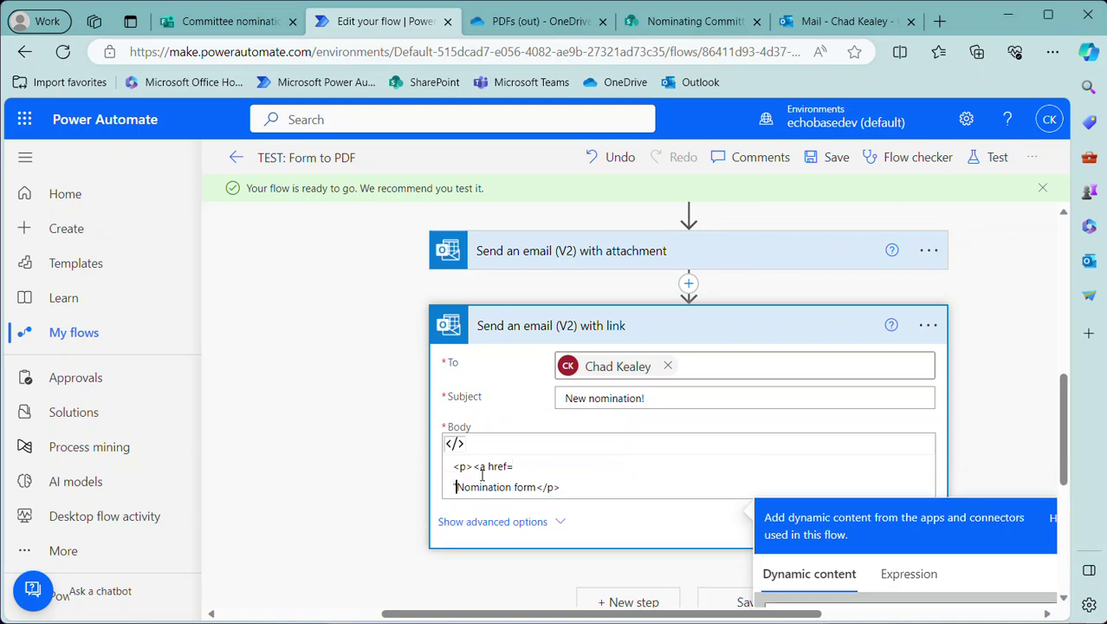
{"action": "key", "text": "BackSpace"}
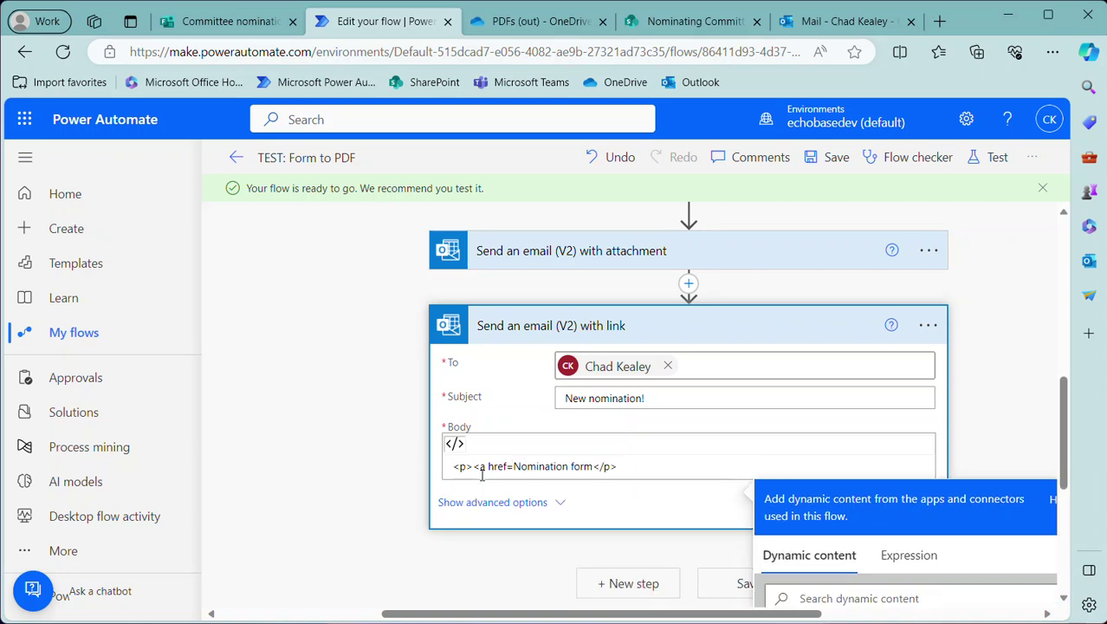
{"action": "type", "text": "\" "}
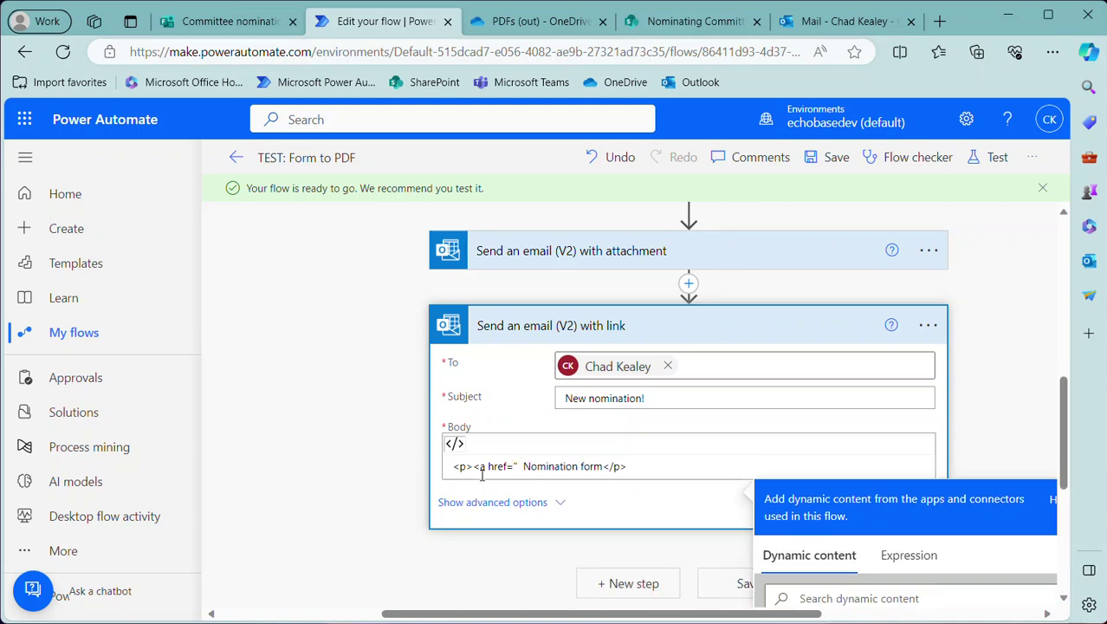
{"action": "type", "text": "\">"}
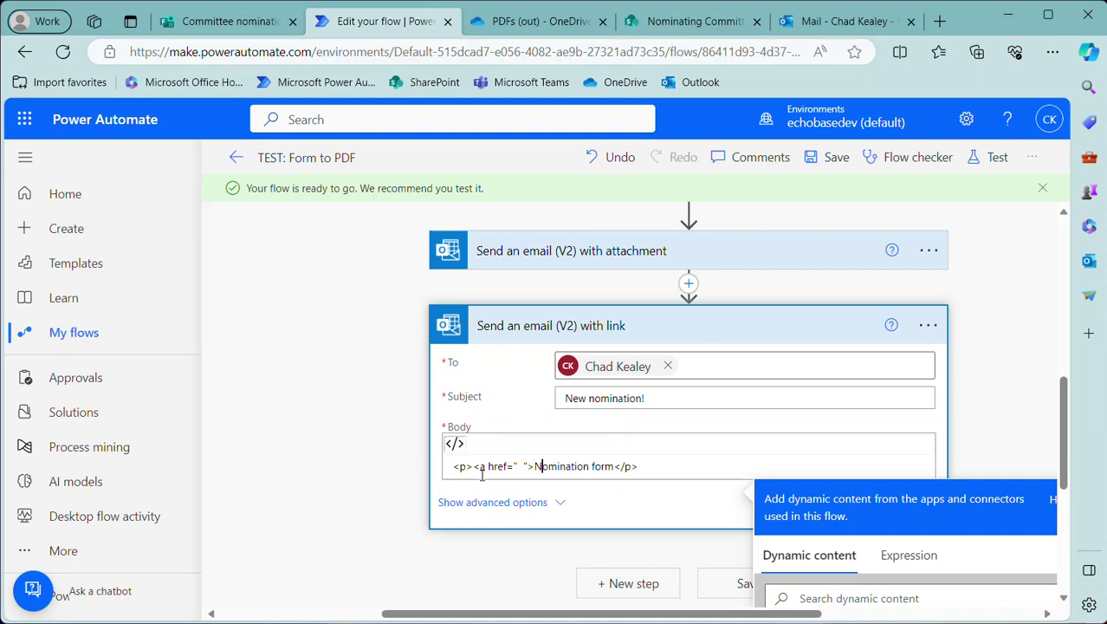
{"action": "type", "text": "</s"}
{"action": "key", "text": "BackSpace"}
{"action": "type", "text": "a></"}
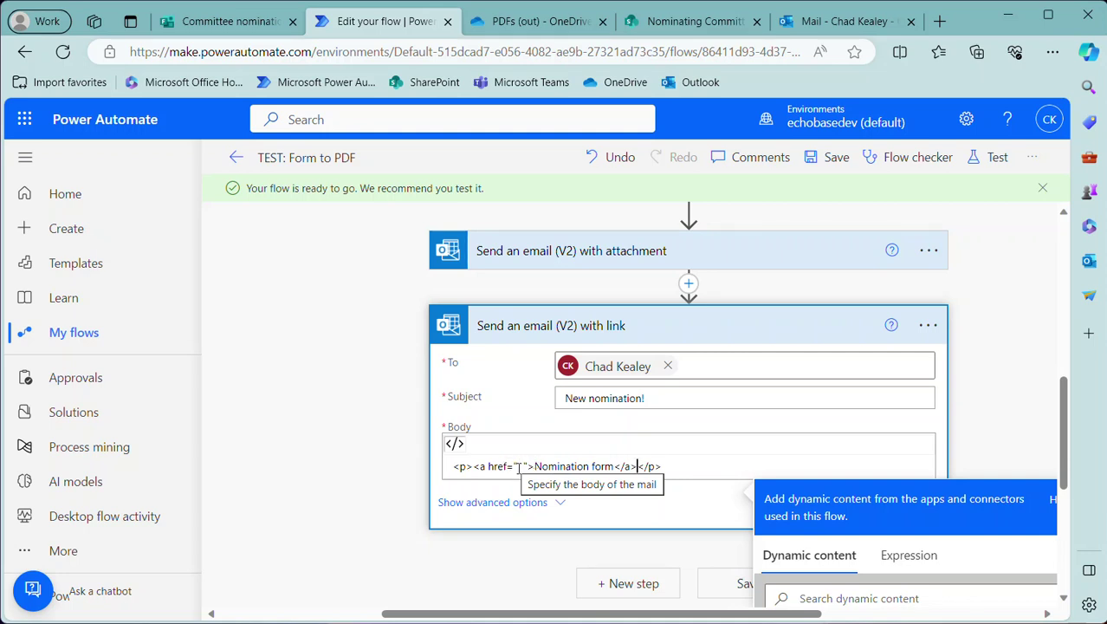
Delete the space inside the href quotes, leaving href=""
{"action": "double_click", "coordinate": [522, 466]}
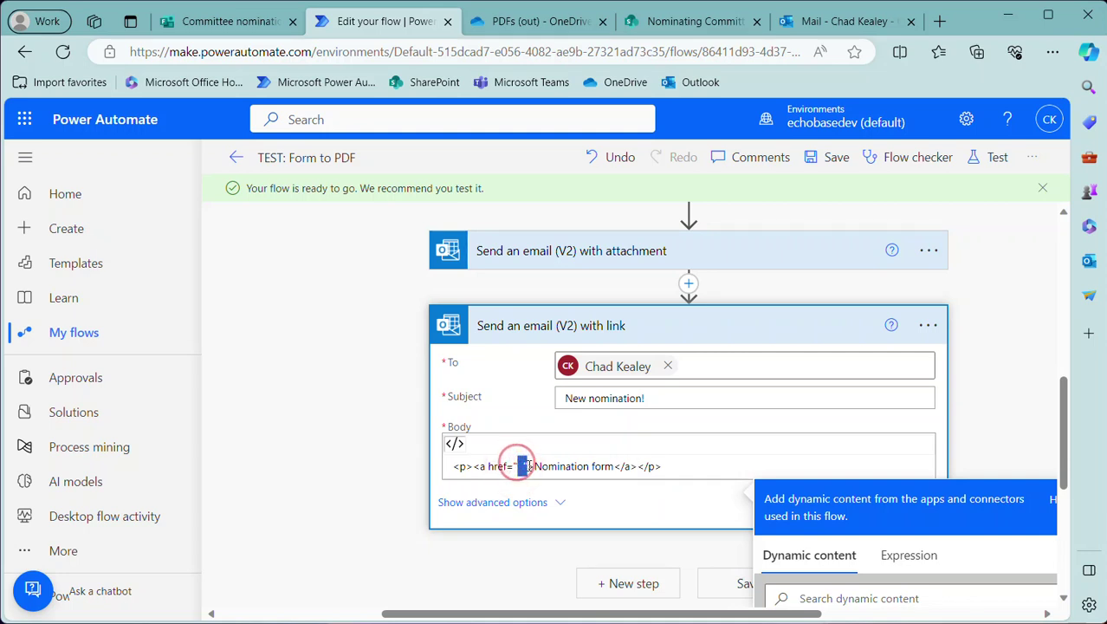
{"action": "left_click_drag", "start_coordinate": [619, 466], "coordinate": [633, 468]}
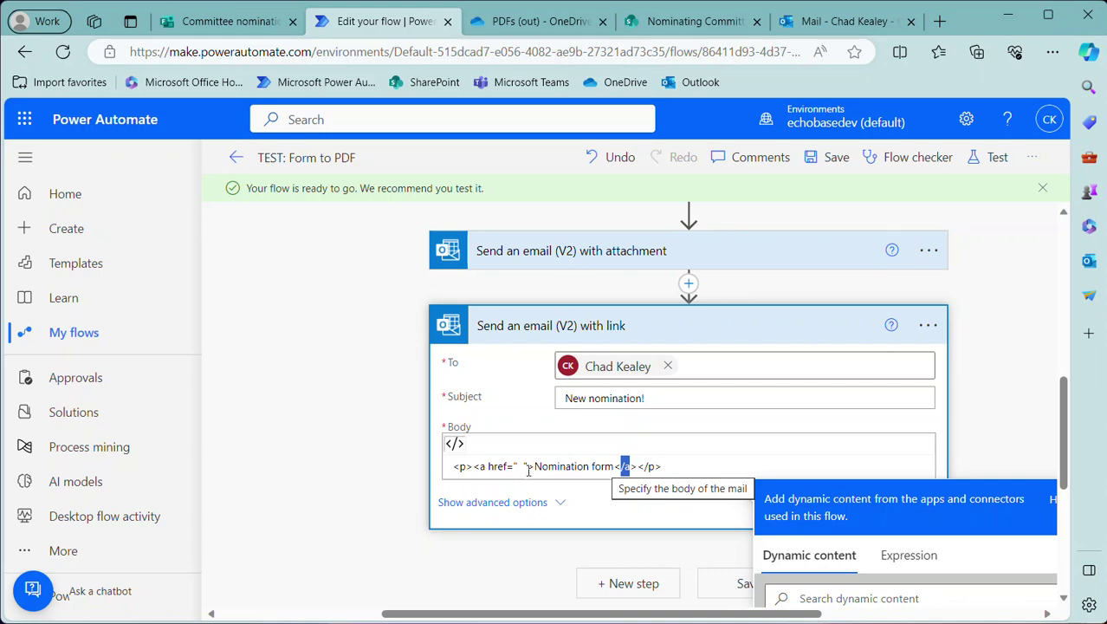
{"action": "double_click", "coordinate": [519, 466]}
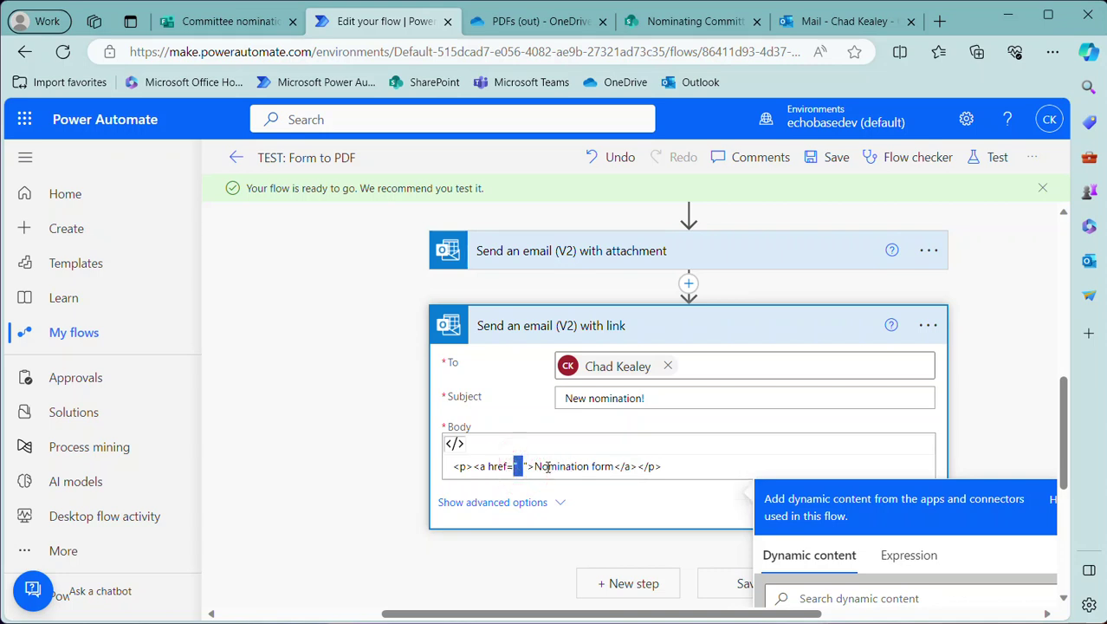
{"action": "left_click", "coordinate": [522, 467]}
{"action": "key", "text": "BackSpace"}
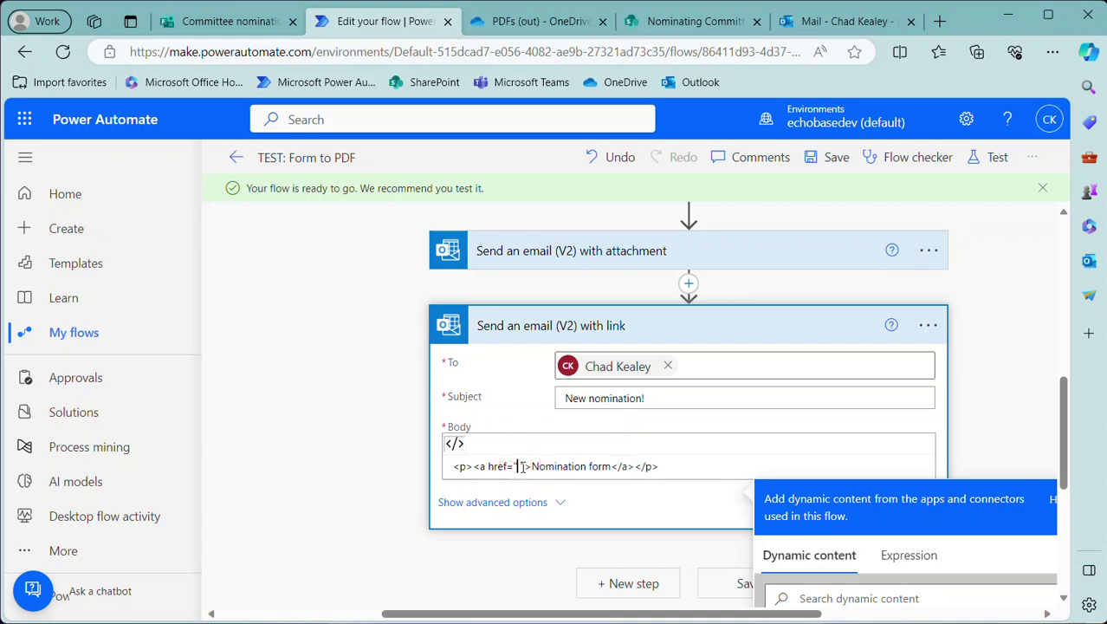
{"action": "key", "text": "BackSpace"}
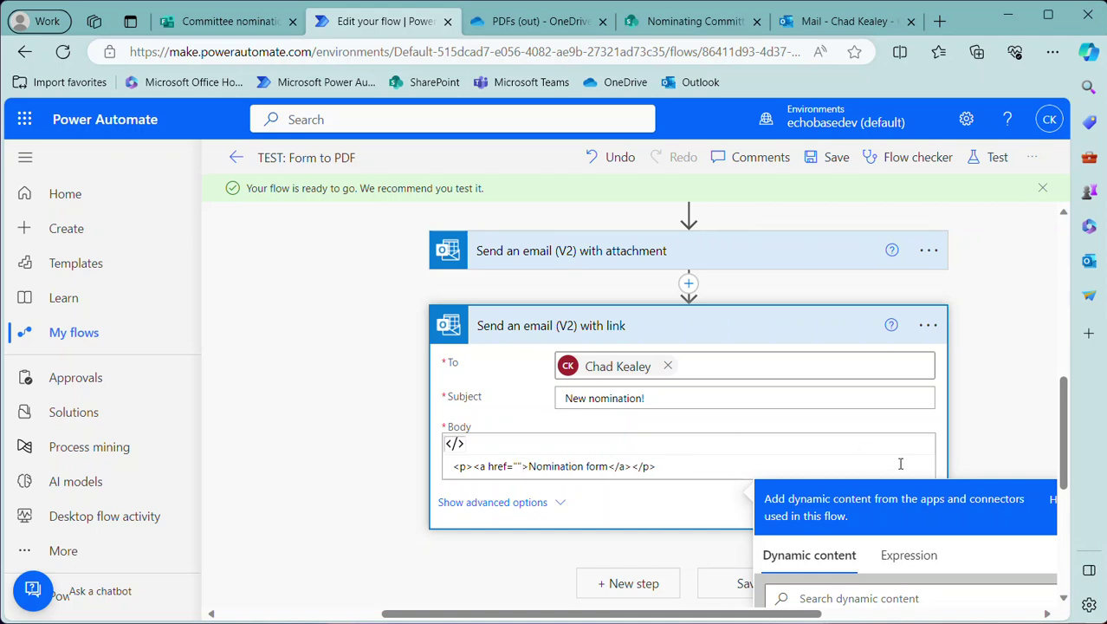
{"action": "scroll", "coordinate": [907, 558], "scroll_direction": "down", "scroll_amount": 1}
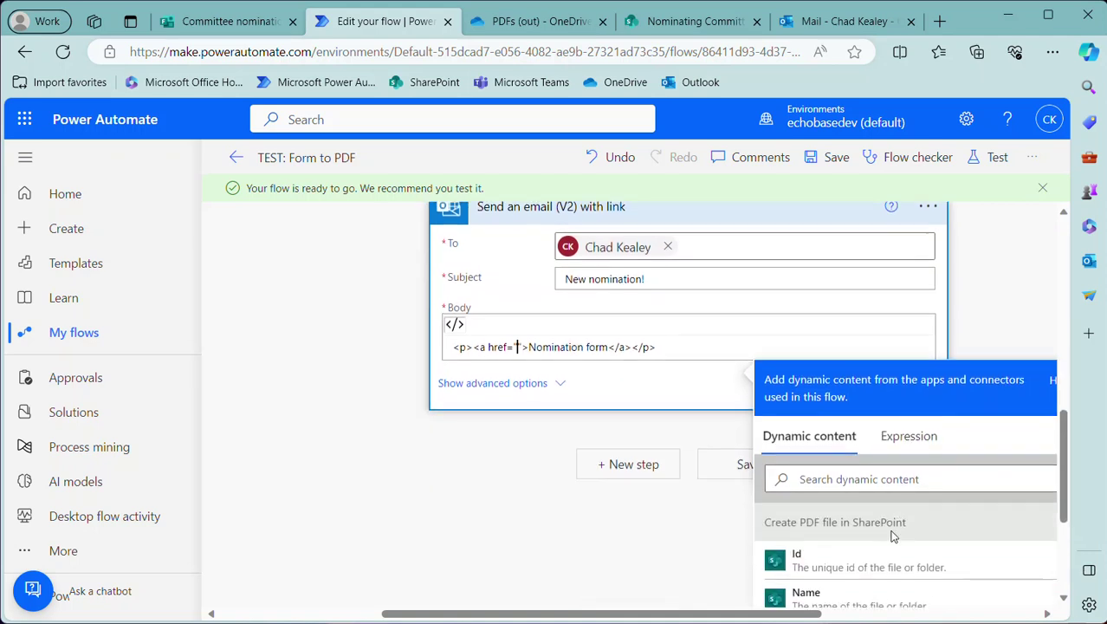
Search the dynamic content for link and url fields to fill the href
{"action": "left_click", "coordinate": [861, 477]}
{"action": "type", "text": "link"}
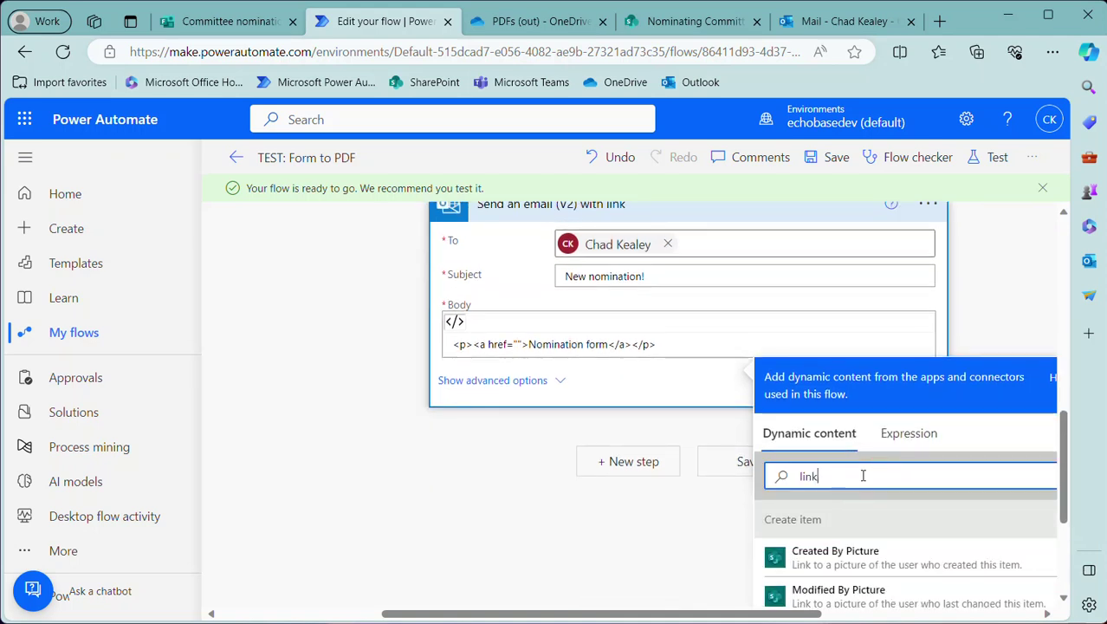
{"action": "scroll", "coordinate": [854, 476], "scroll_direction": "down", "scroll_amount": 1}
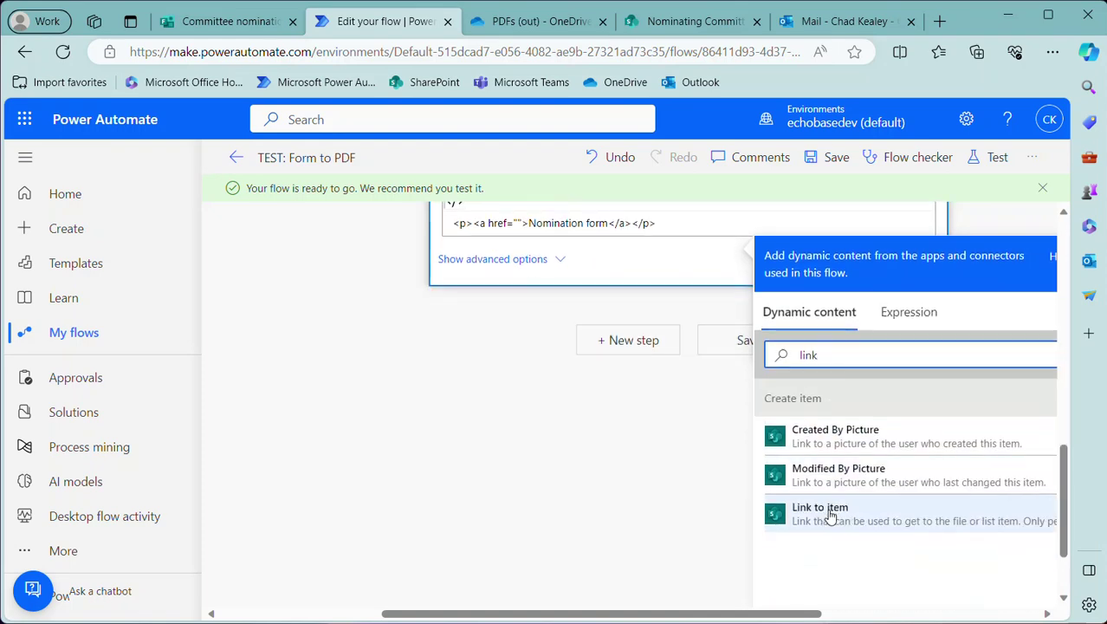
{"action": "scroll", "coordinate": [806, 442], "scroll_direction": "up", "scroll_amount": 1}
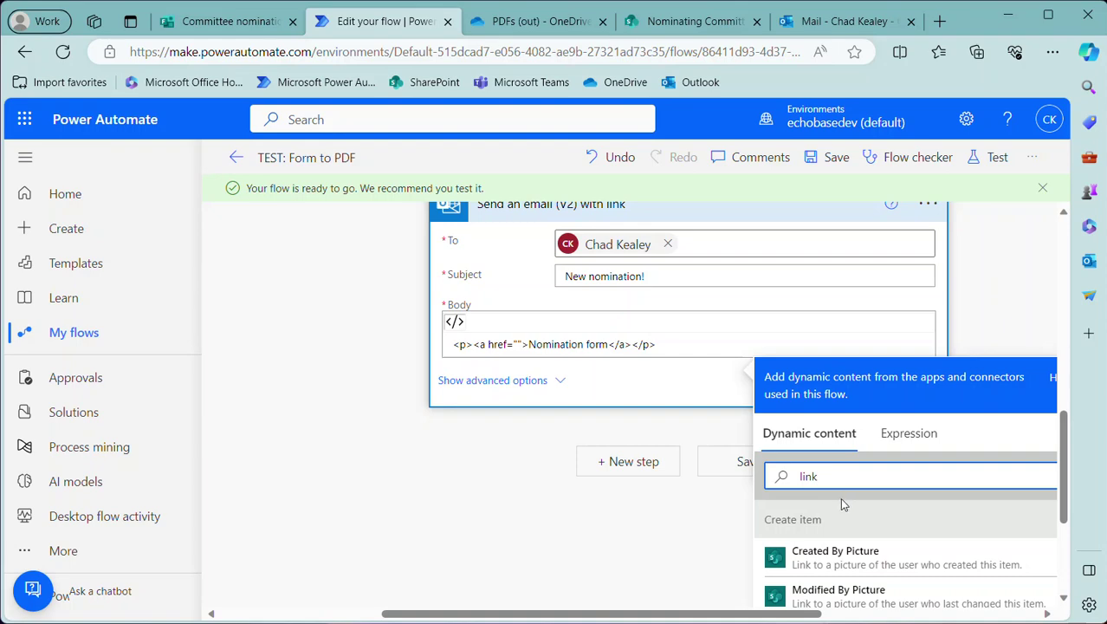
{"action": "scroll", "coordinate": [845, 503], "scroll_direction": "up", "scroll_amount": 2}
{"action": "scroll", "coordinate": [848, 505], "scroll_direction": "down", "scroll_amount": 2}
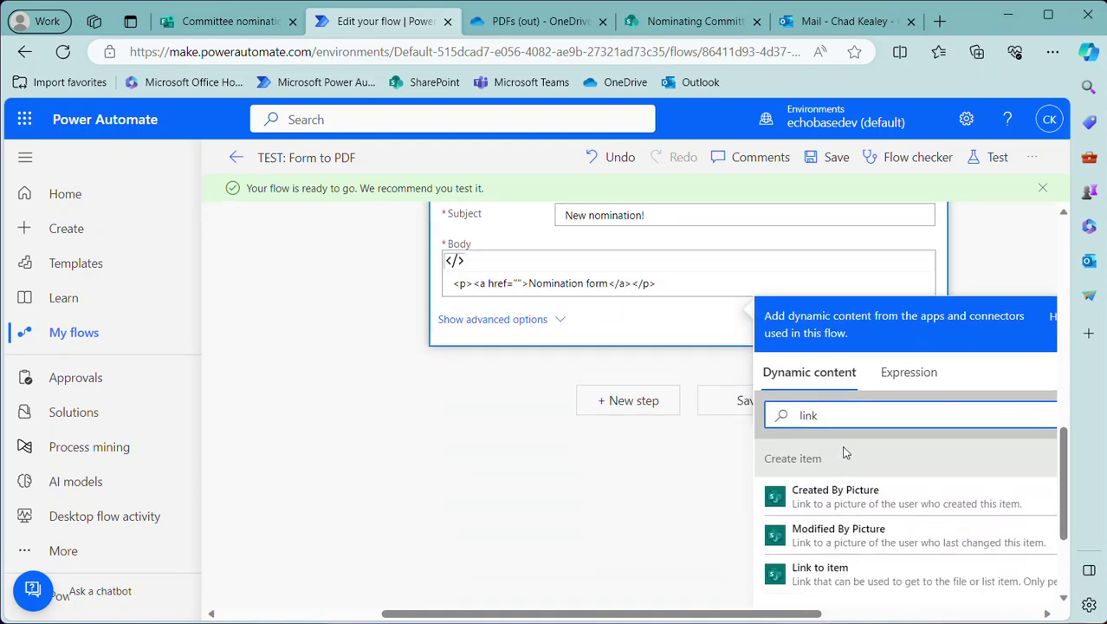
{"action": "double_click", "coordinate": [821, 417]}
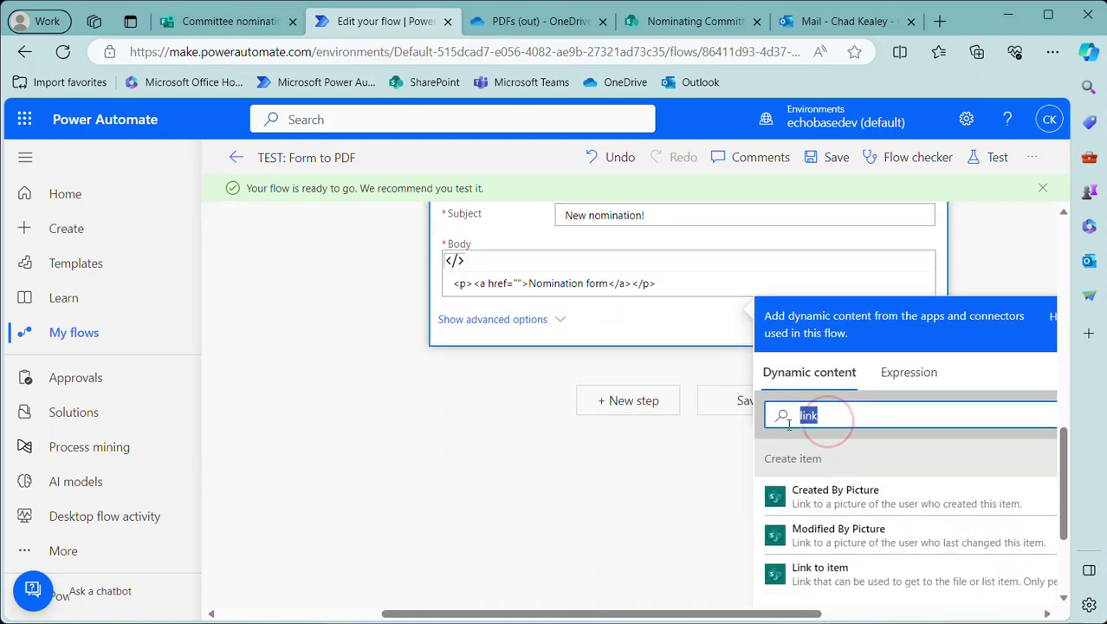
{"action": "type", "text": "url"}
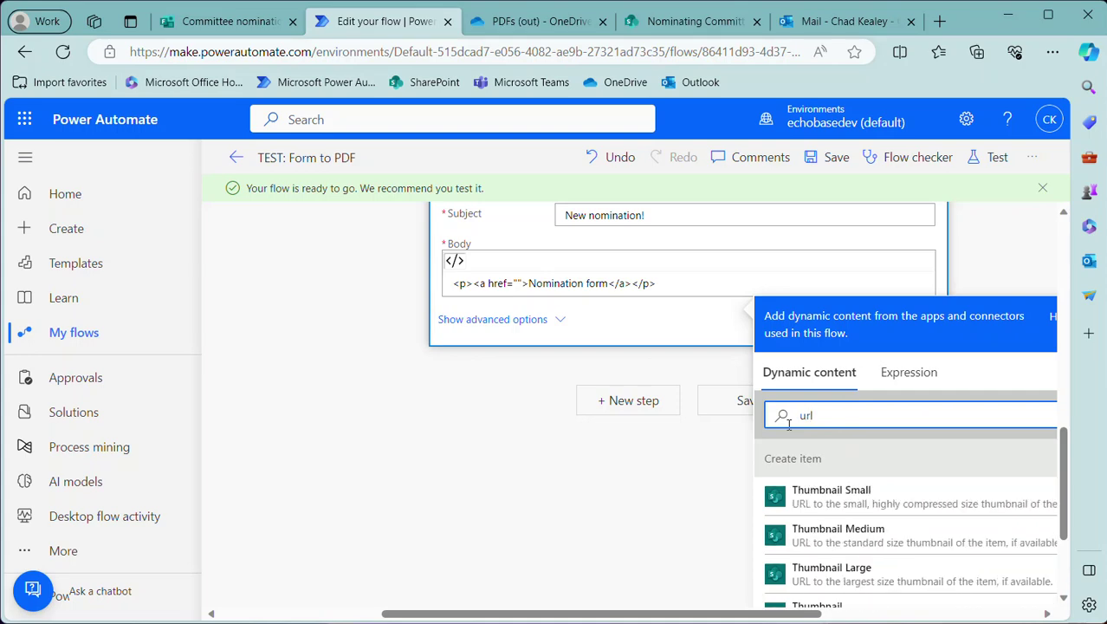
{"action": "scroll", "coordinate": [858, 529], "scroll_direction": "down", "scroll_amount": 2}
{"action": "scroll", "coordinate": [858, 529], "scroll_direction": "up", "scroll_amount": 2}
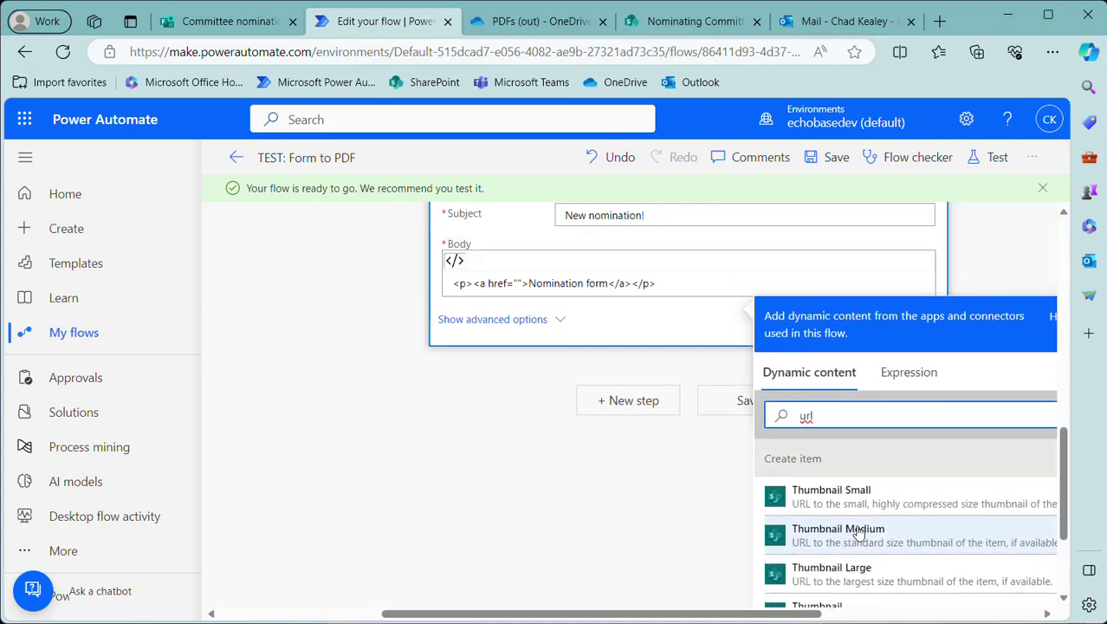
{"action": "scroll", "coordinate": [837, 495], "scroll_direction": "up", "scroll_amount": 1}
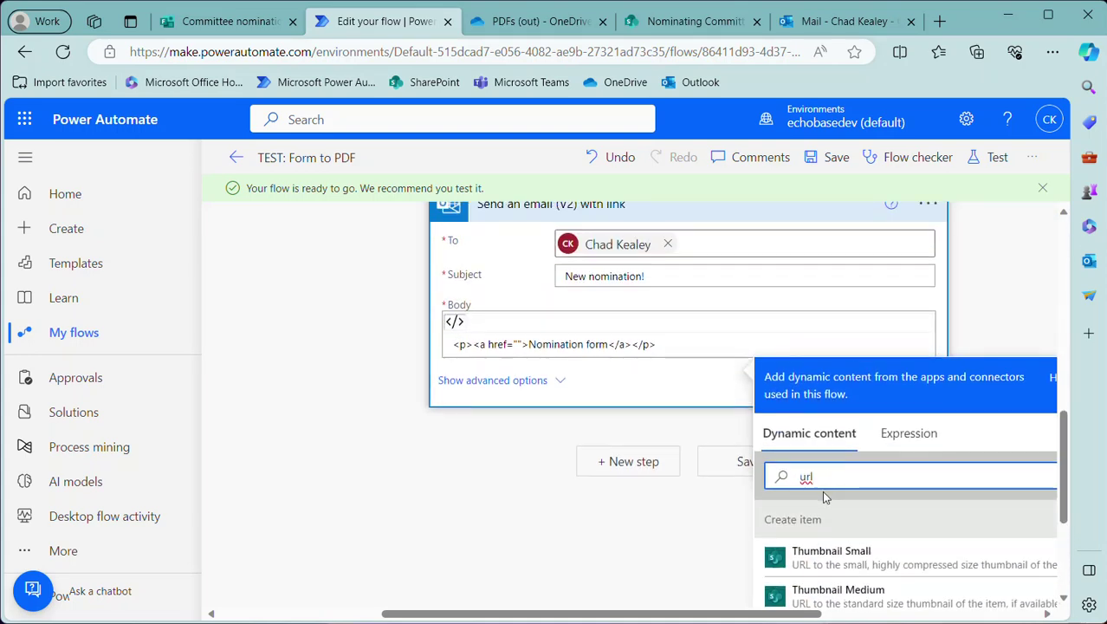
{"action": "key", "text": "BackSpace"}
{"action": "key", "text": "BackSpace"}
{"action": "key", "text": "BackSpace"}
Insert the 'Create PDF file in SharePoint' Path into the href and save the flow
{"action": "scroll", "coordinate": [711, 379], "scroll_direction": "up", "scroll_amount": 4}
{"action": "scroll", "coordinate": [711, 379], "scroll_direction": "up", "scroll_amount": 4}
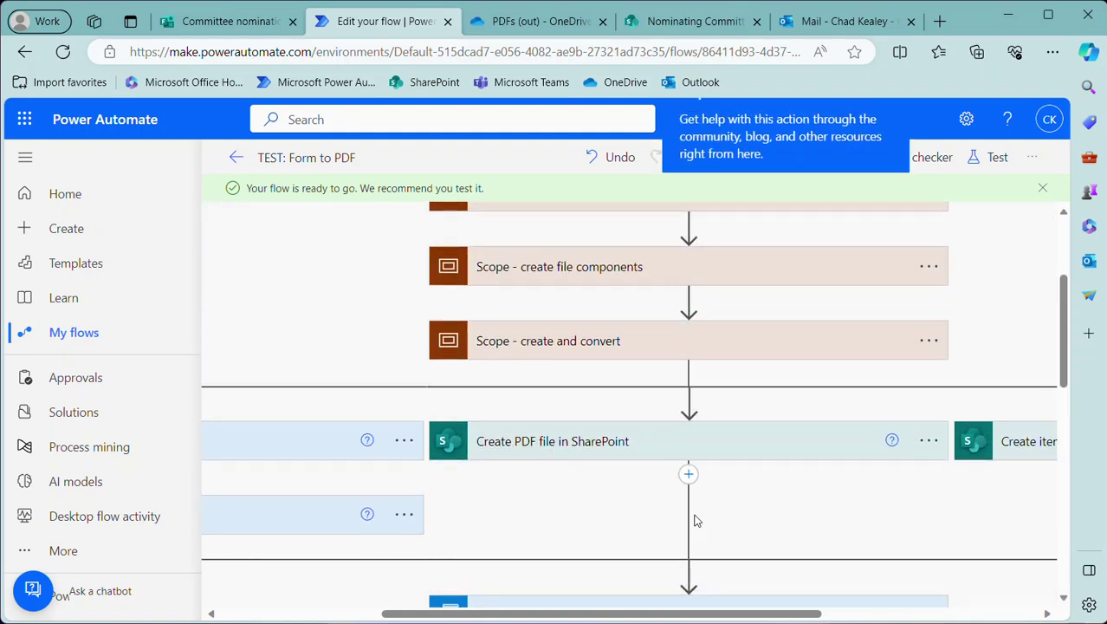
{"action": "scroll", "coordinate": [706, 511], "scroll_direction": "down", "scroll_amount": 6}
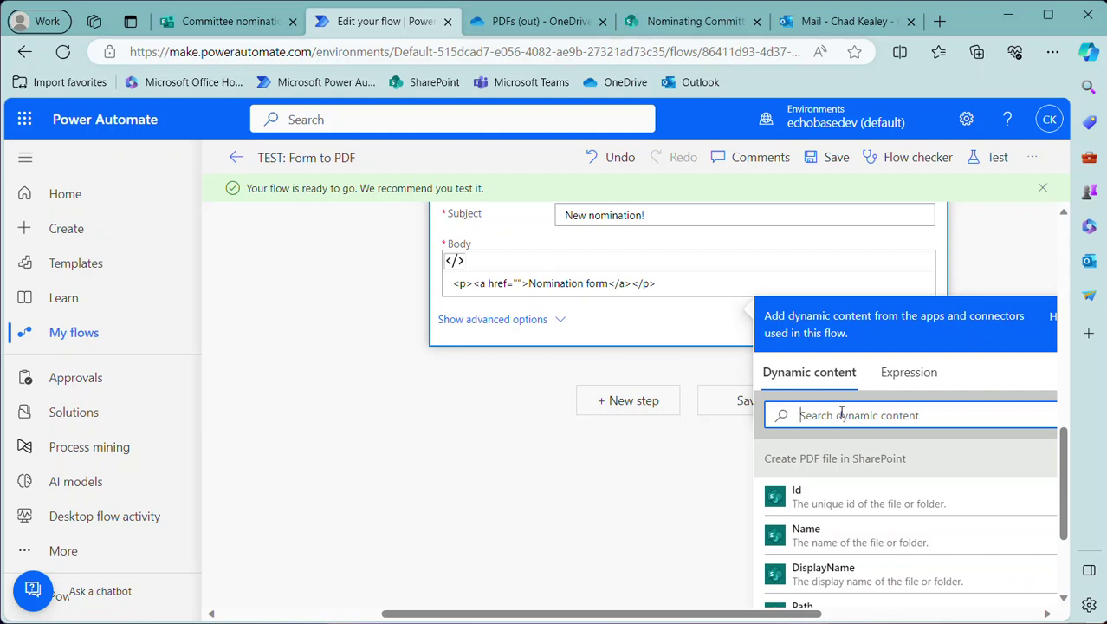
{"action": "scroll", "coordinate": [819, 524], "scroll_direction": "down", "scroll_amount": 1}
{"action": "scroll", "coordinate": [836, 521], "scroll_direction": "down", "scroll_amount": 1}
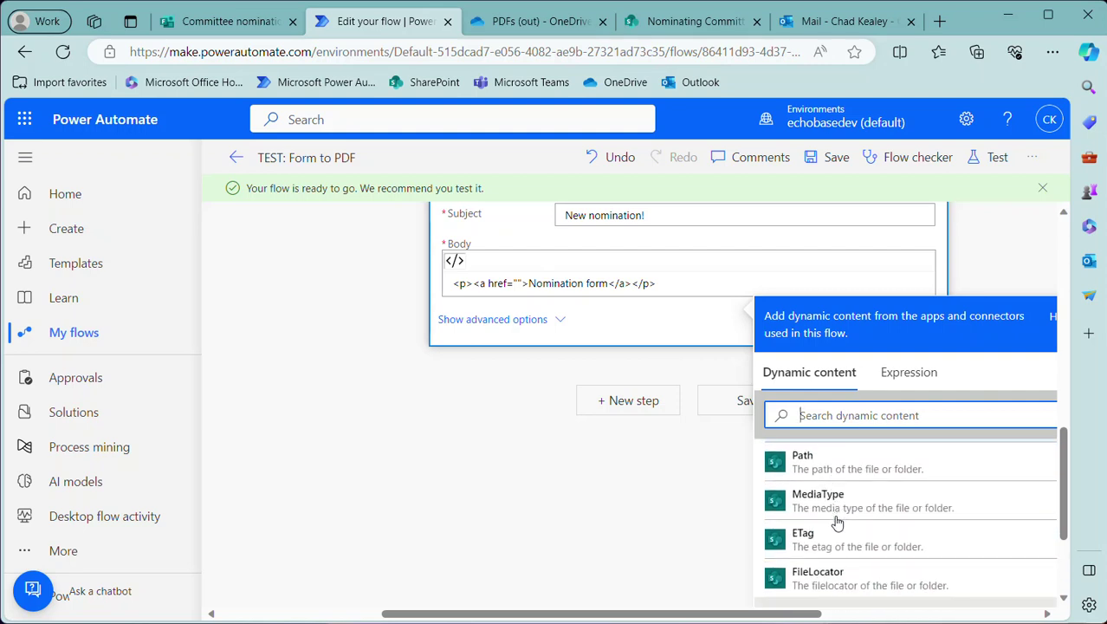
{"action": "scroll", "coordinate": [835, 550], "scroll_direction": "down", "scroll_amount": 2}
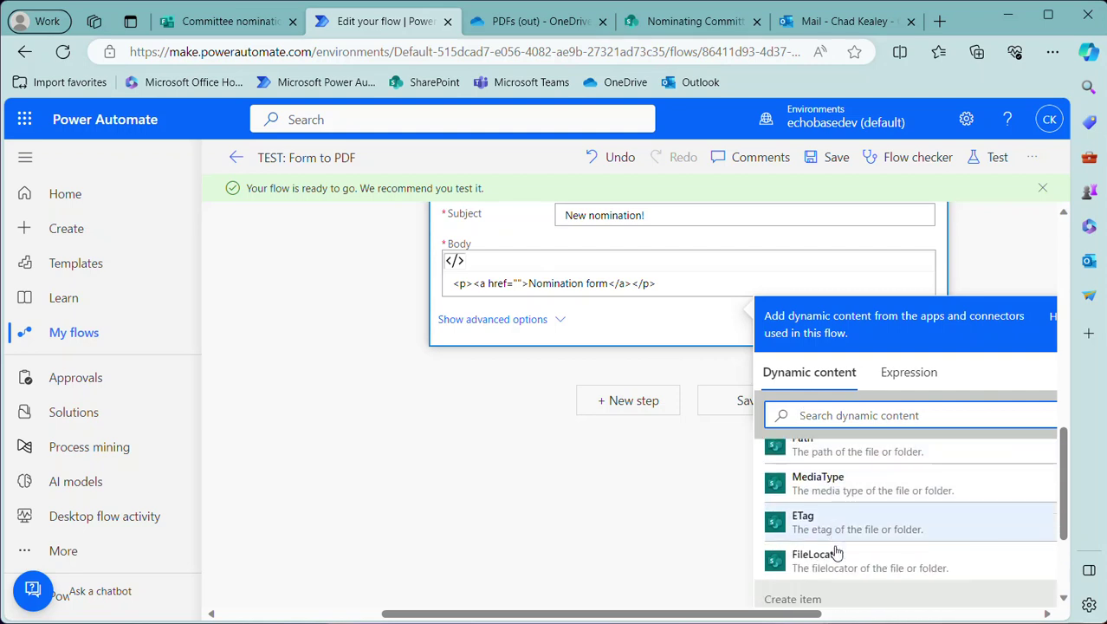
{"action": "scroll", "coordinate": [836, 547], "scroll_direction": "up", "scroll_amount": 1}
{"action": "scroll", "coordinate": [837, 545], "scroll_direction": "up", "scroll_amount": 3}
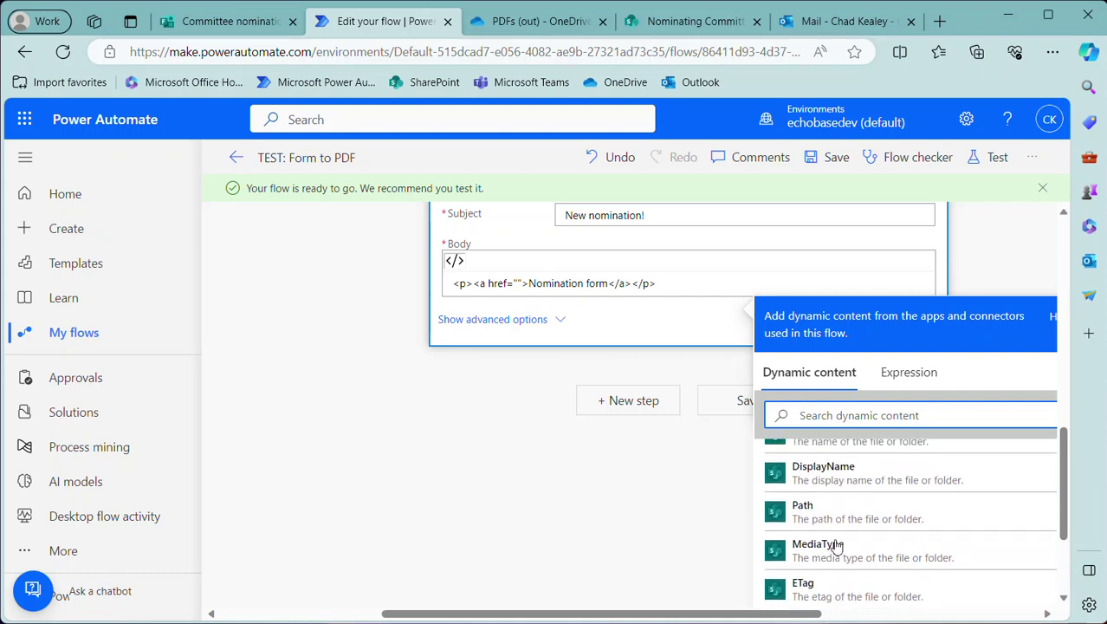
{"action": "scroll", "coordinate": [834, 543], "scroll_direction": "down", "scroll_amount": 2}
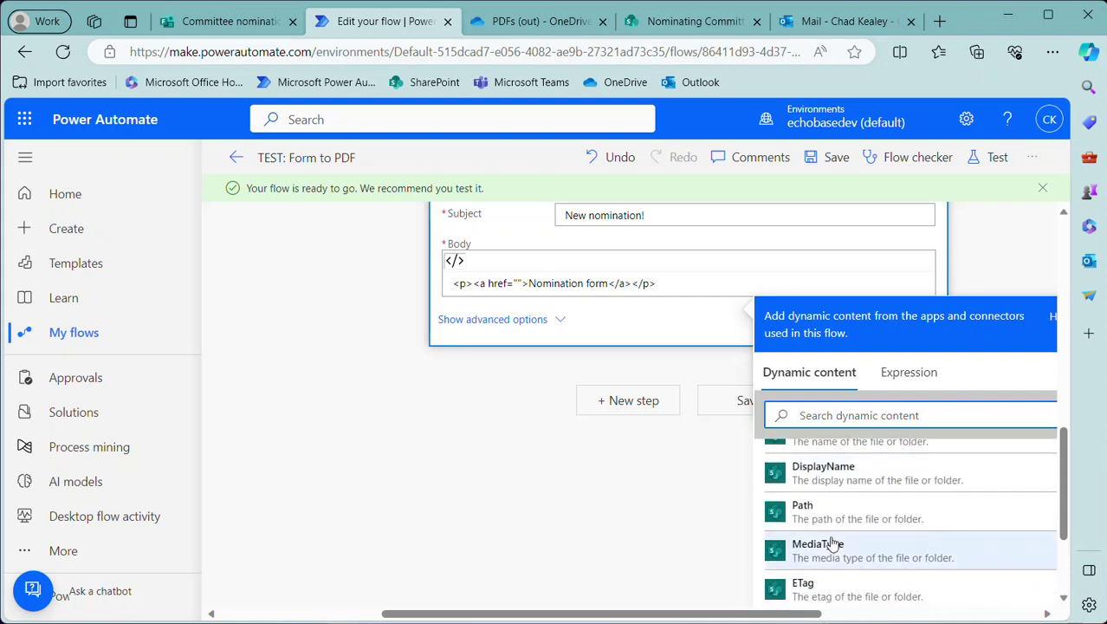
{"action": "left_click", "coordinate": [819, 513]}
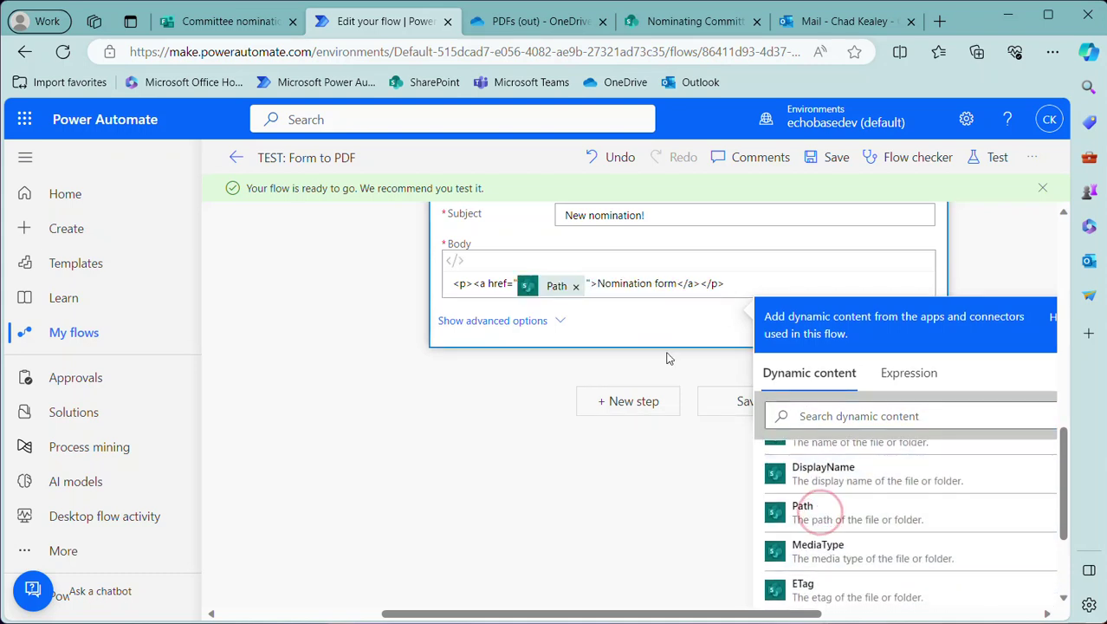
{"action": "left_click", "coordinate": [834, 162]}
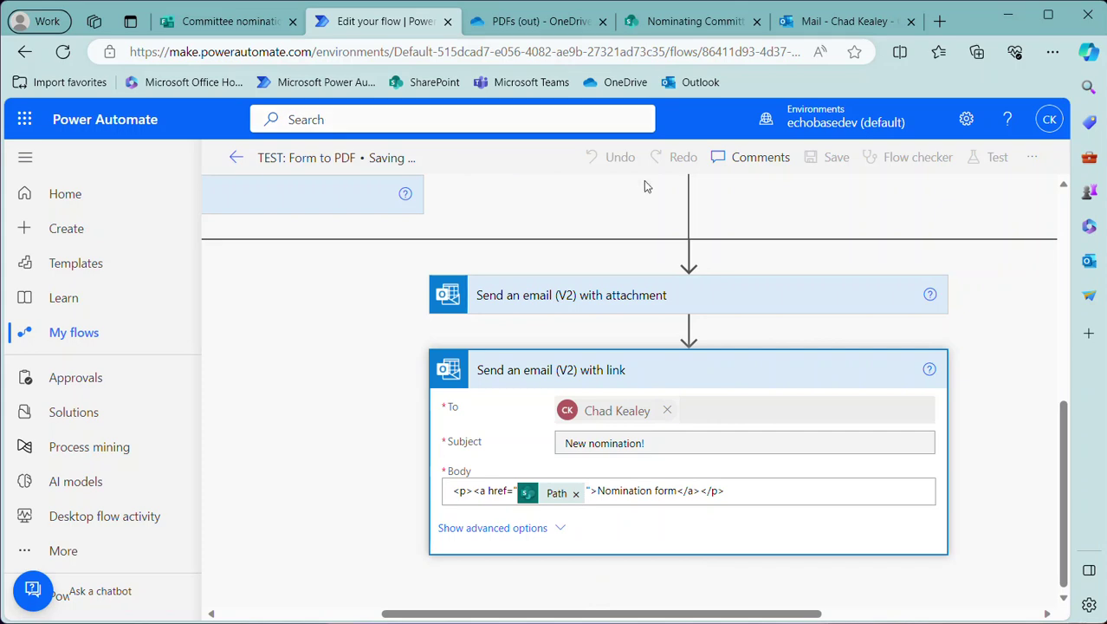
Start a new nomination response, sign in with the work account, and enter the nominee's name
{"action": "left_click", "coordinate": [216, 24]}
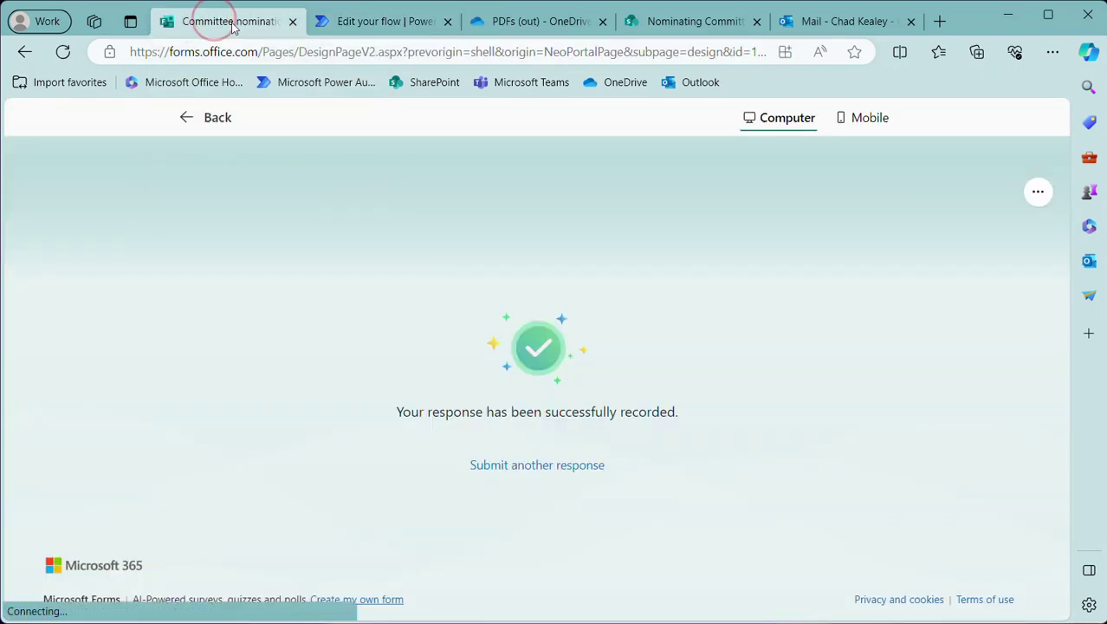
{"action": "left_click", "coordinate": [501, 468]}
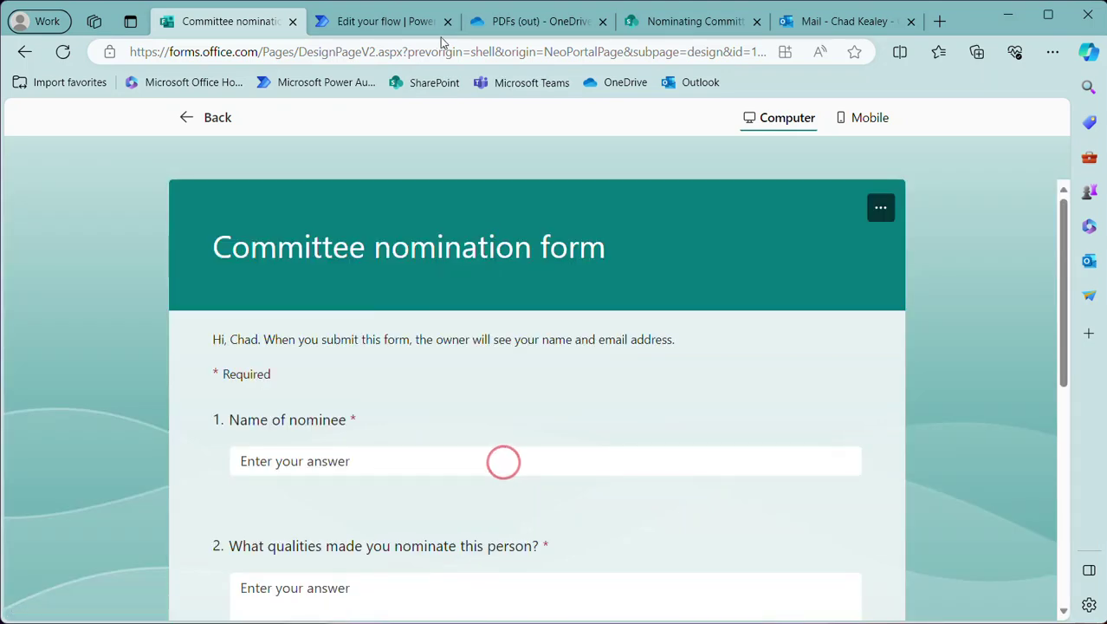
{"action": "left_click", "coordinate": [404, 28]}
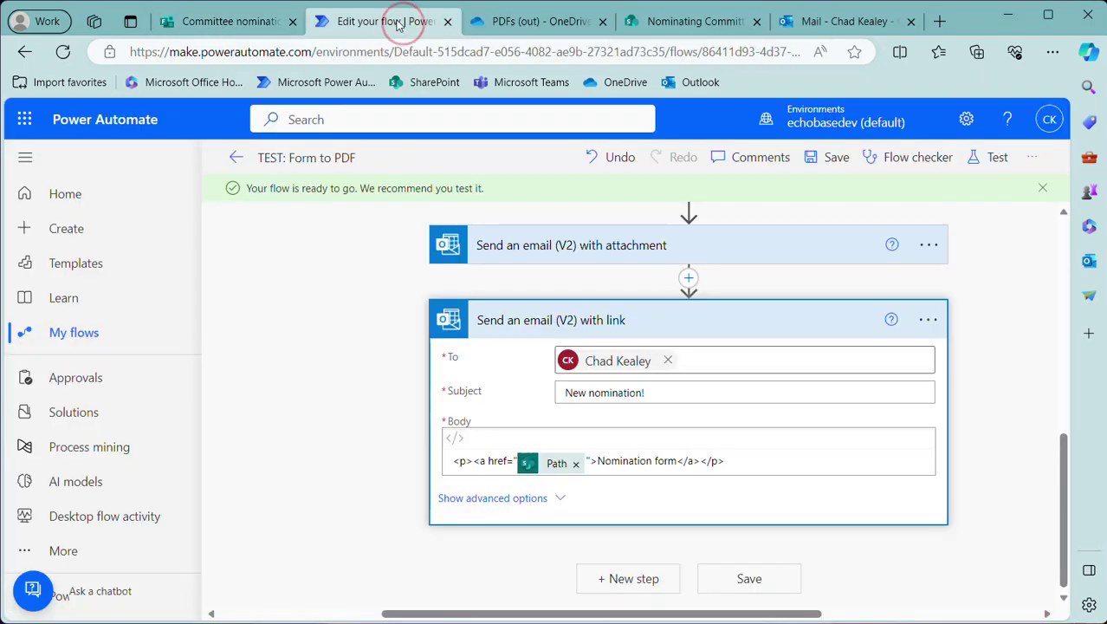
{"action": "left_click", "coordinate": [235, 21]}
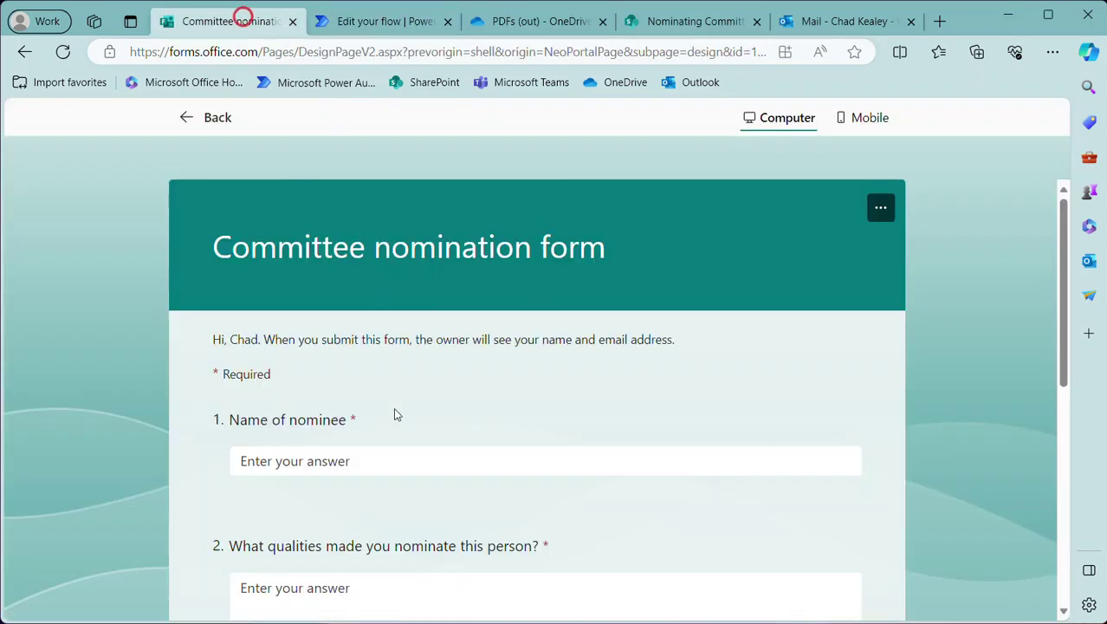
{"action": "left_click", "coordinate": [339, 457]}
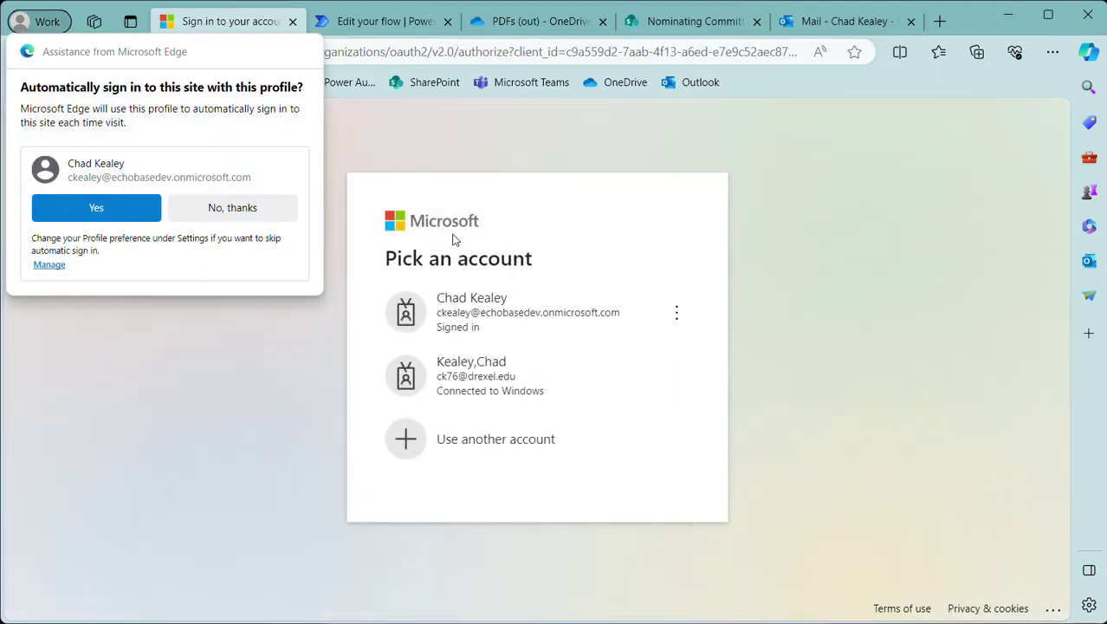
{"action": "left_click", "coordinate": [468, 317]}
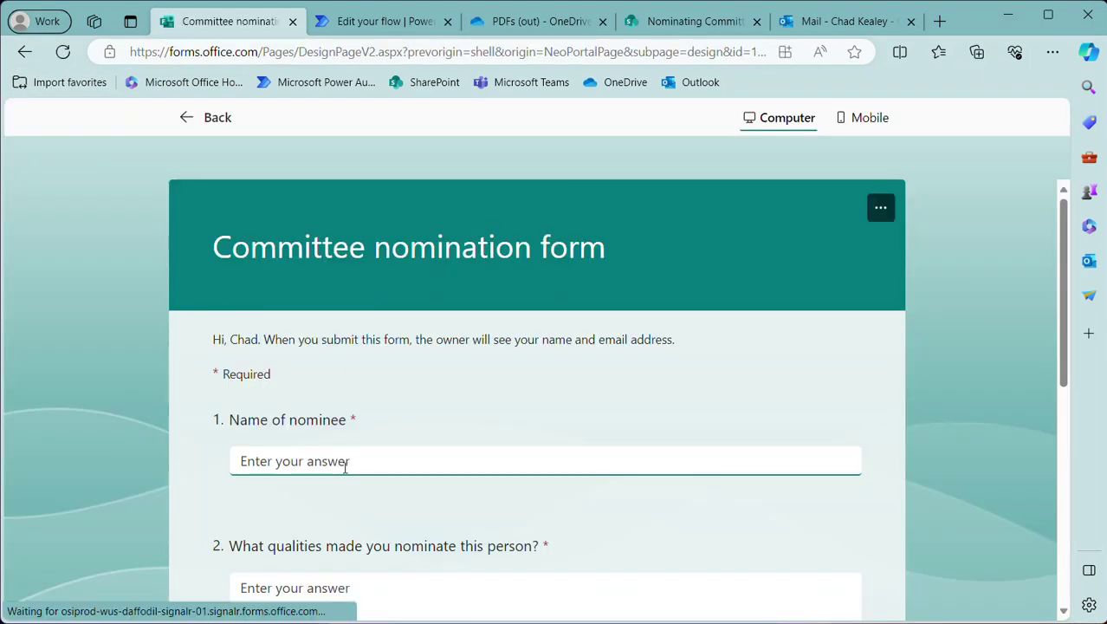
{"action": "left_click", "coordinate": [340, 467]}
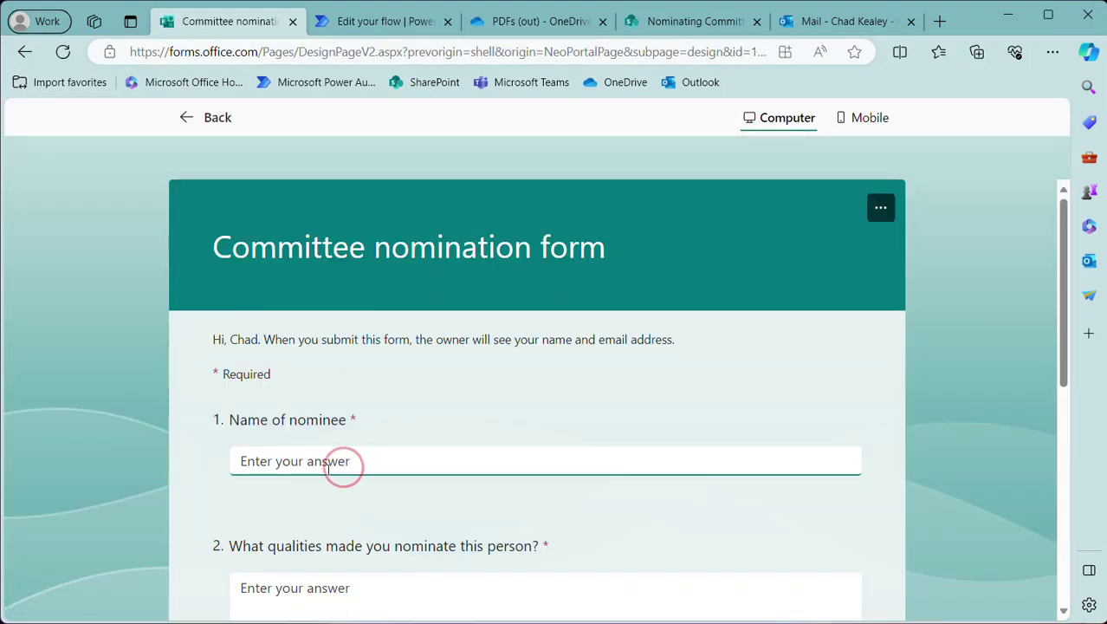
{"action": "type", "text": "James"}
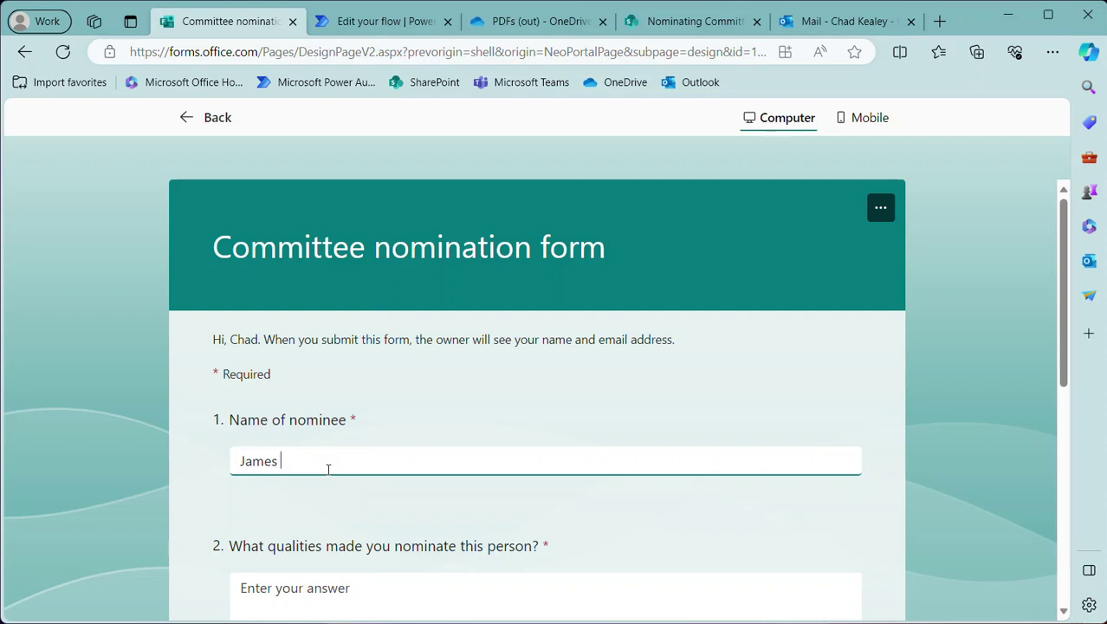
{"action": "type", "text": " T. Kirk"}
Answer 'An excellent starship captain.' and Yes, then submit the nomination
{"action": "scroll", "coordinate": [329, 469], "scroll_direction": "down", "scroll_amount": 2}
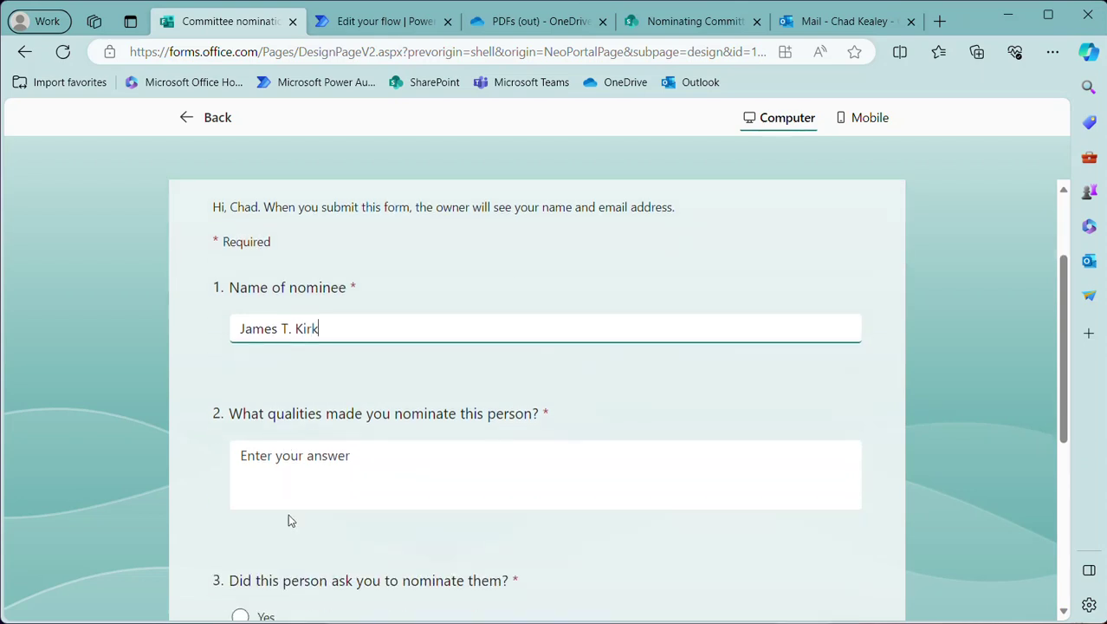
{"action": "left_click", "coordinate": [290, 484]}
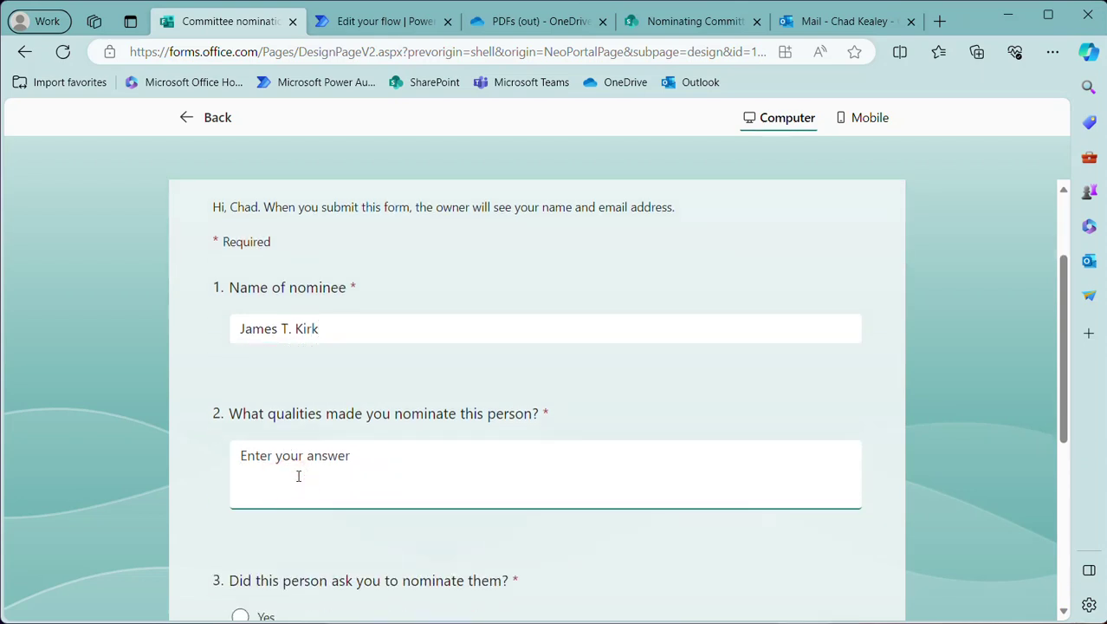
{"action": "type", "text": "An excellecnt"}
{"action": "key", "text": "BackSpace"}
{"action": "key", "text": "BackSpace"}
{"action": "key", "text": "BackSpace"}
{"action": "type", "text": "nt star"}
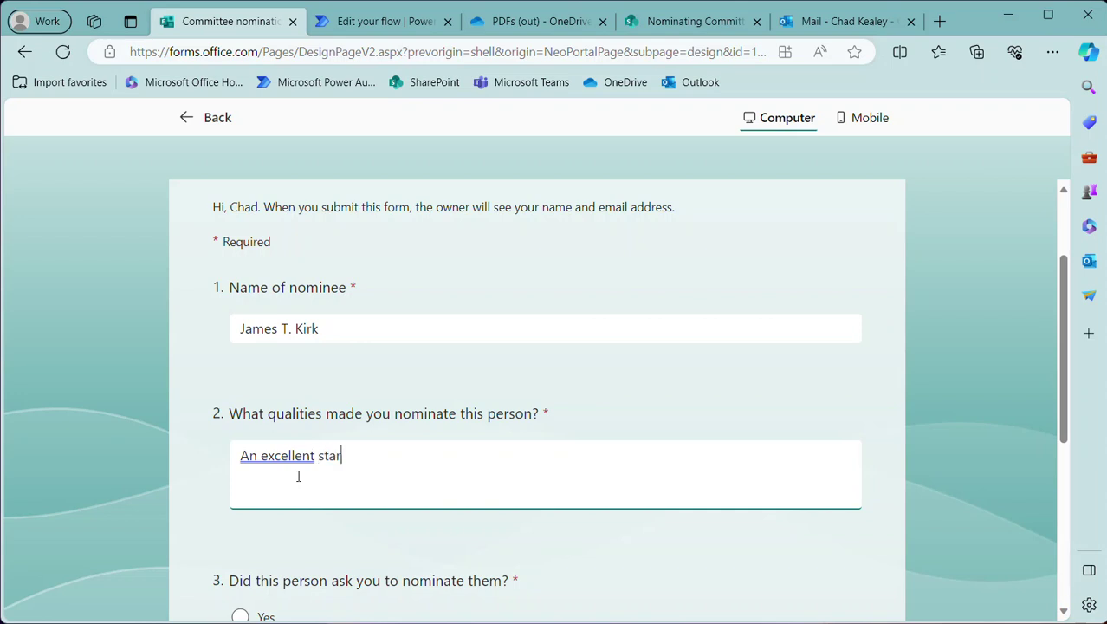
{"action": "type", "text": "ship captia"}
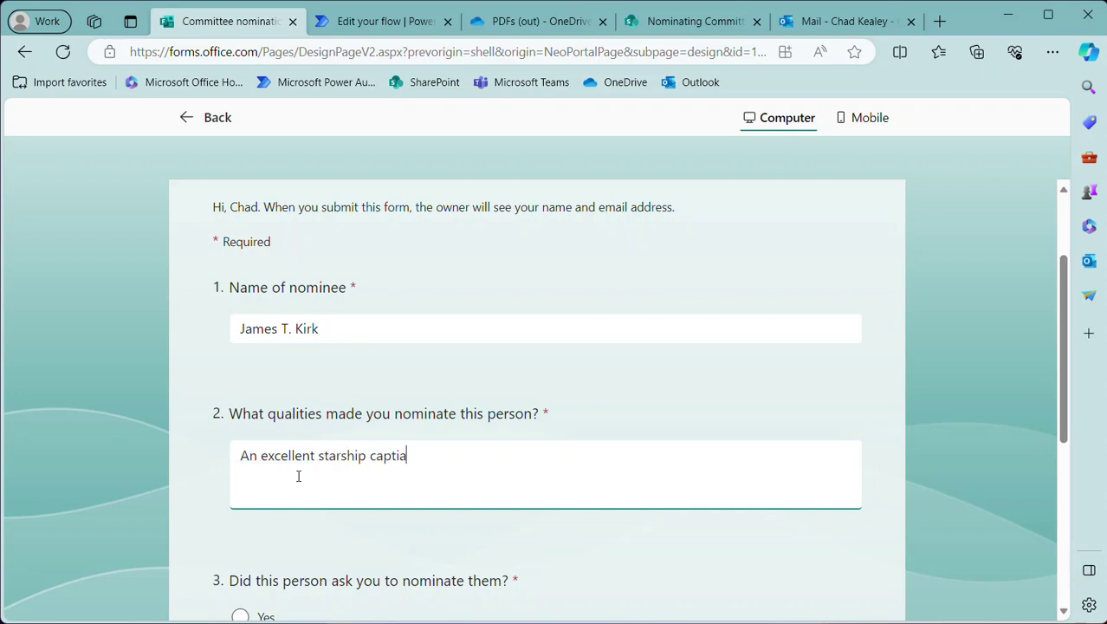
{"action": "key", "text": "BackSpace"}
{"action": "key", "text": "BackSpace"}
{"action": "type", "text": "ain."}
{"action": "scroll", "coordinate": [298, 476], "scroll_direction": "down", "scroll_amount": 3}
{"action": "left_click", "coordinate": [240, 420]}
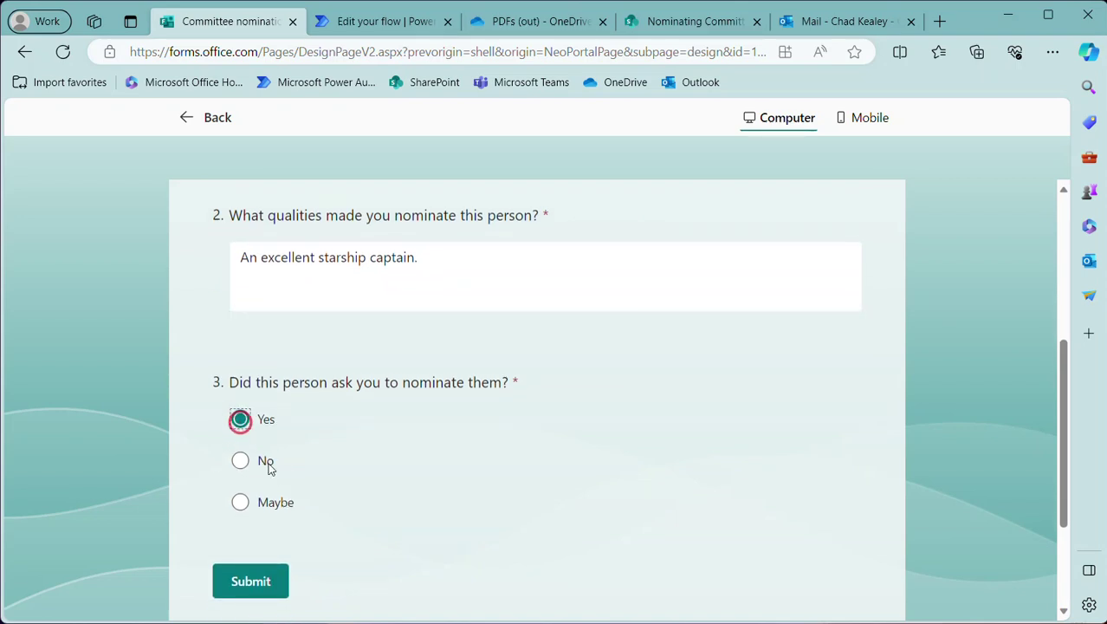
{"action": "left_click", "coordinate": [267, 583]}
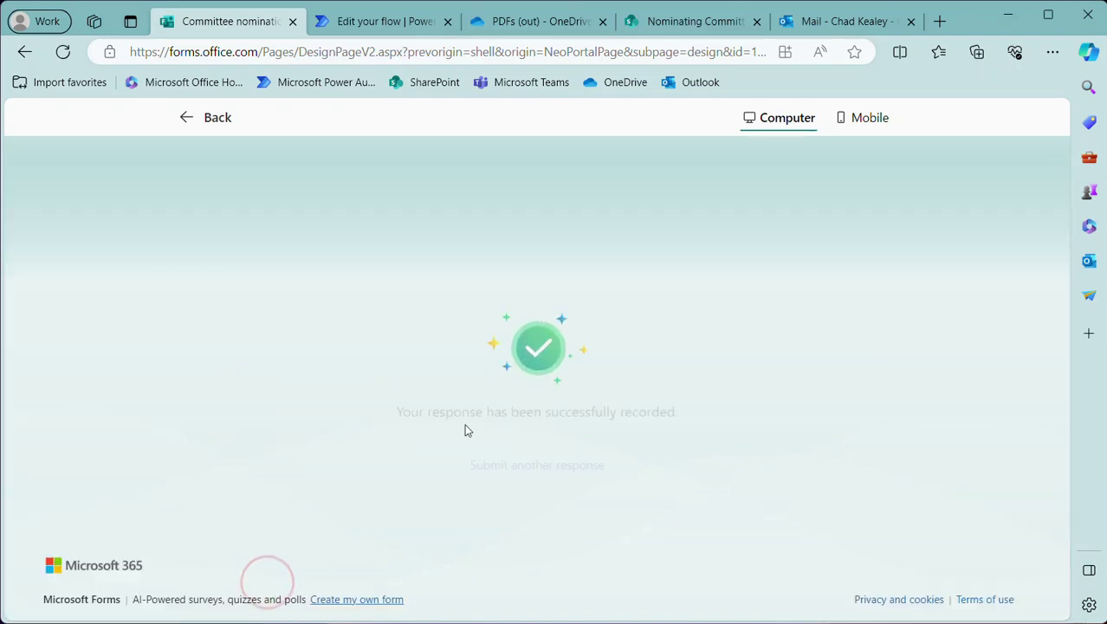
{"action": "left_click", "coordinate": [355, 21]}
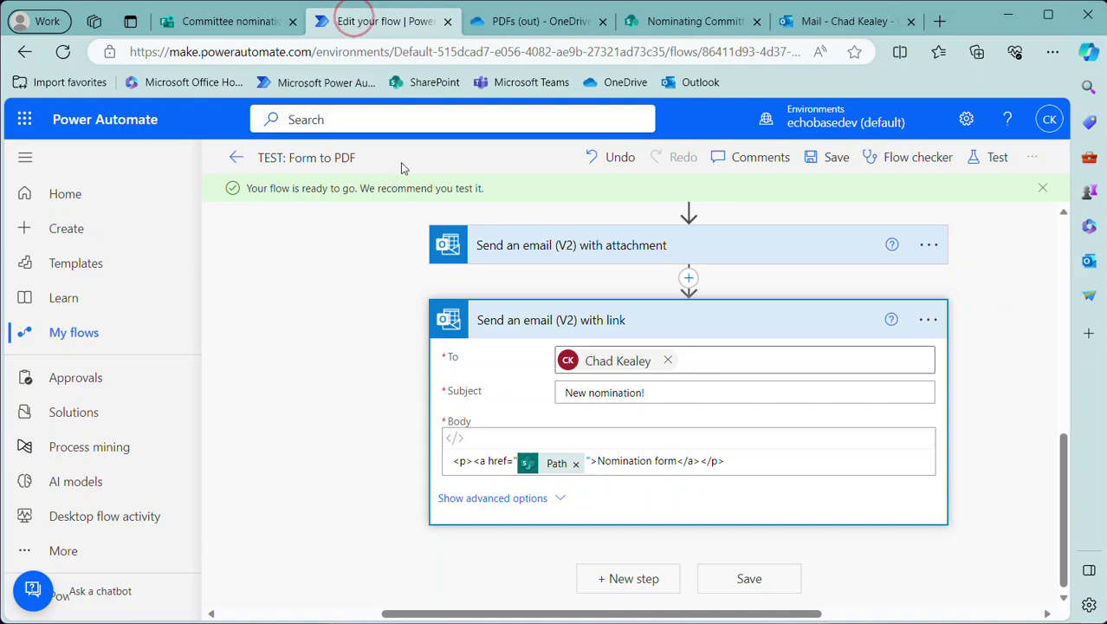
Refresh the flow's 28-day run history until the 4:13 PM run shows Succeeded
{"action": "left_click", "coordinate": [247, 165]}
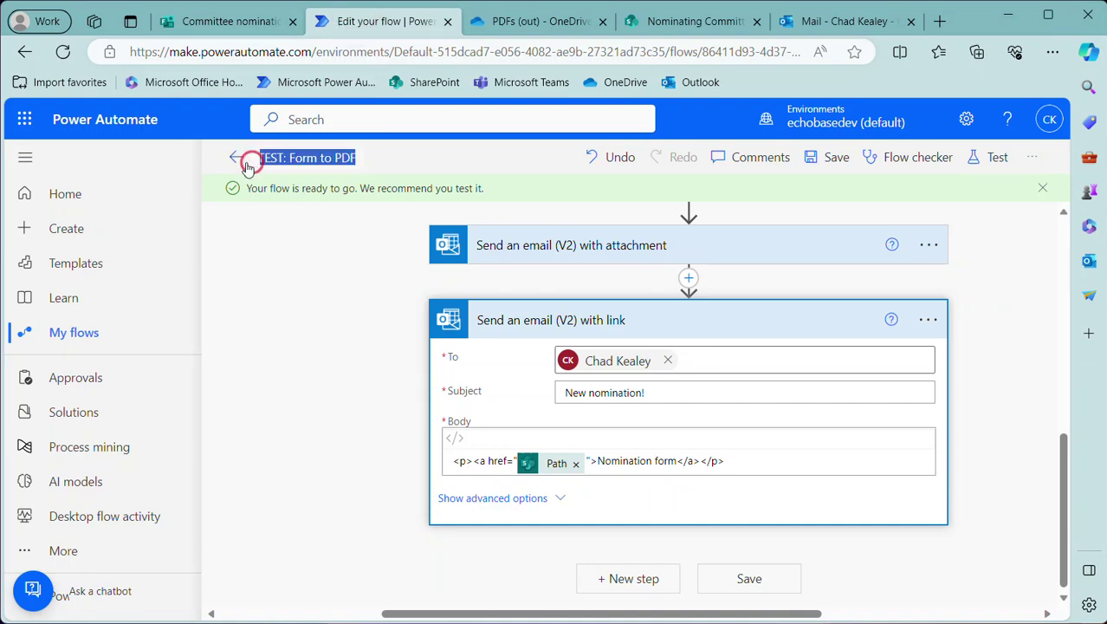
{"action": "left_click", "coordinate": [236, 158]}
{"action": "scroll", "coordinate": [450, 373], "scroll_direction": "down", "scroll_amount": 1}
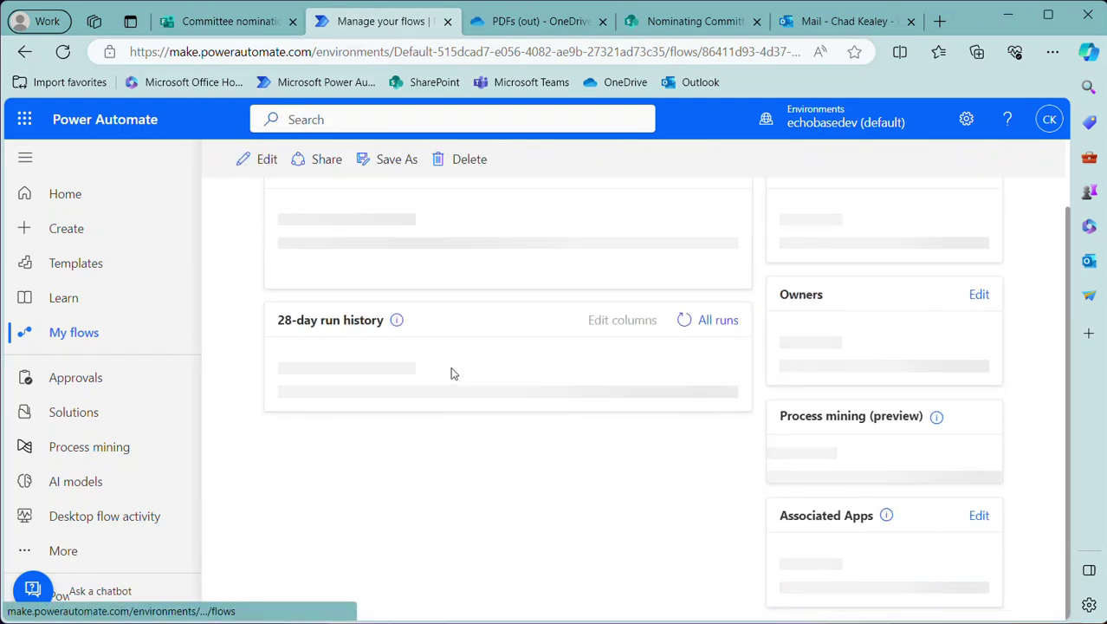
{"action": "scroll", "coordinate": [434, 364], "scroll_direction": "down", "scroll_amount": 2}
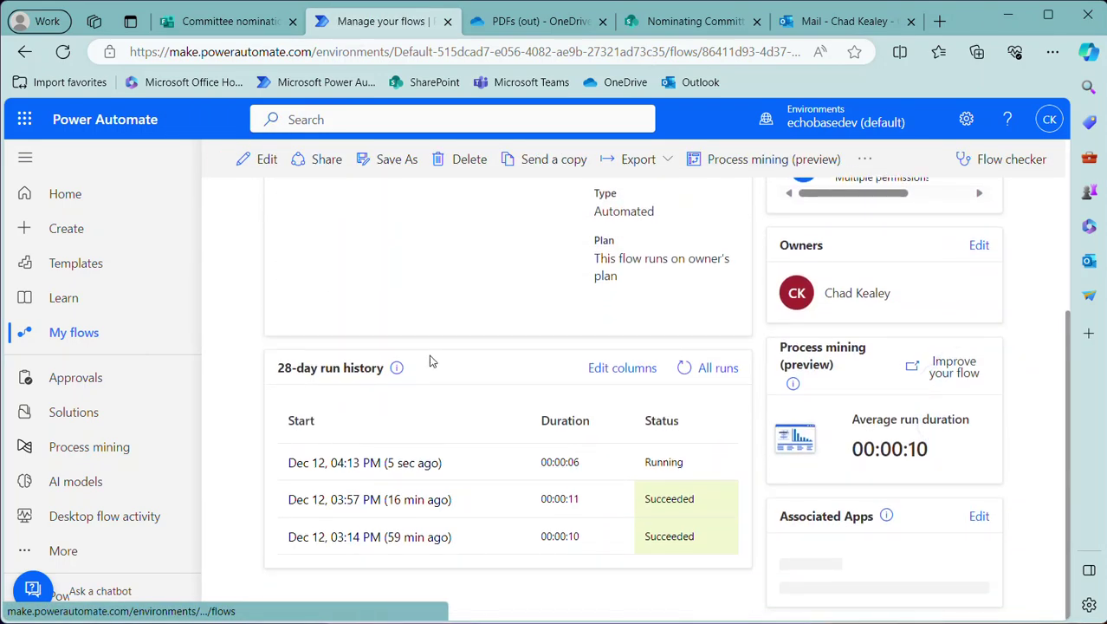
{"action": "left_click", "coordinate": [684, 382]}
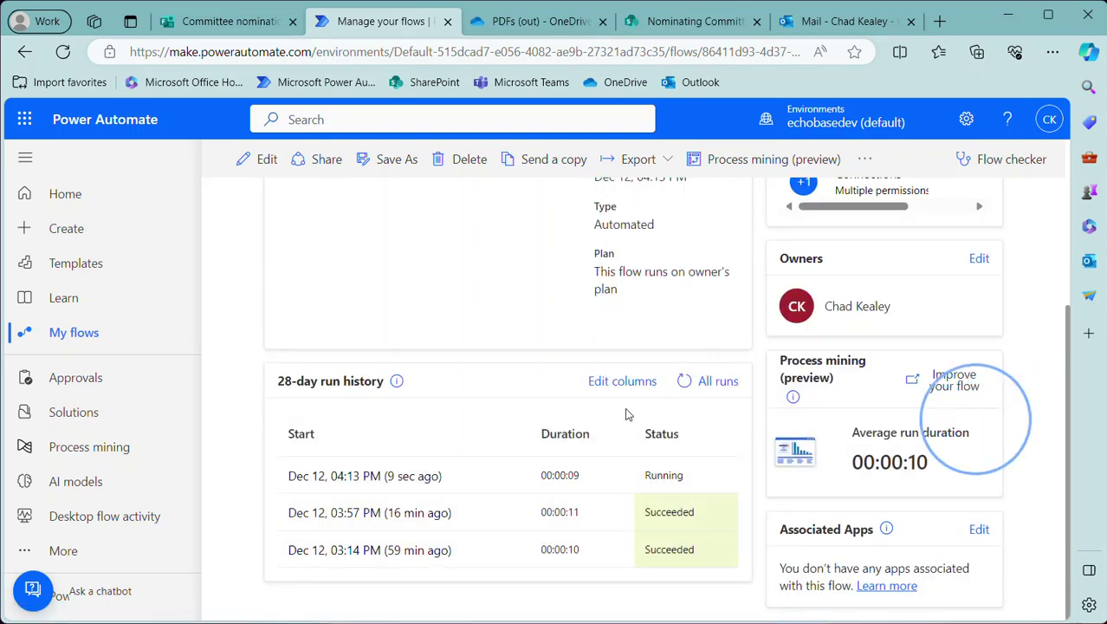
{"action": "left_click", "coordinate": [682, 383]}
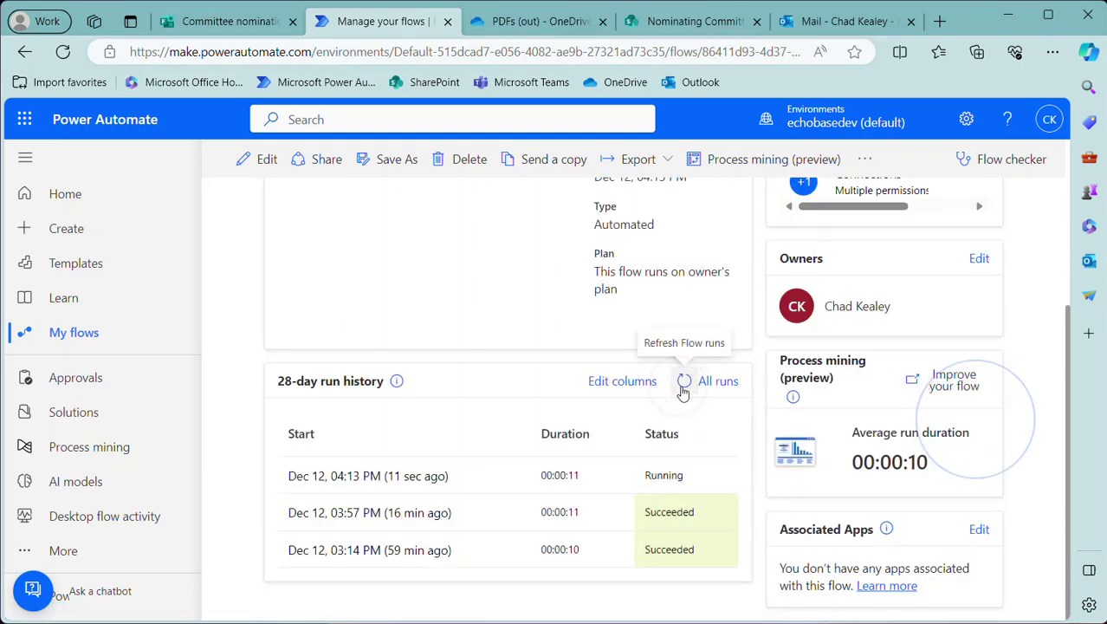
{"action": "left_click", "coordinate": [682, 387]}
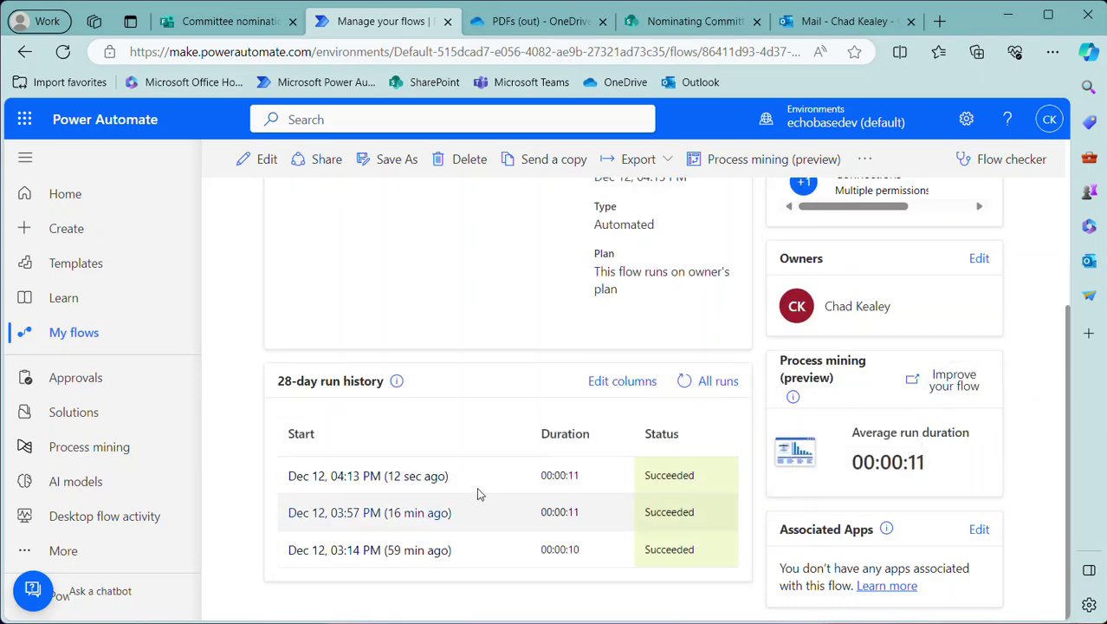
{"action": "left_click", "coordinate": [518, 21]}
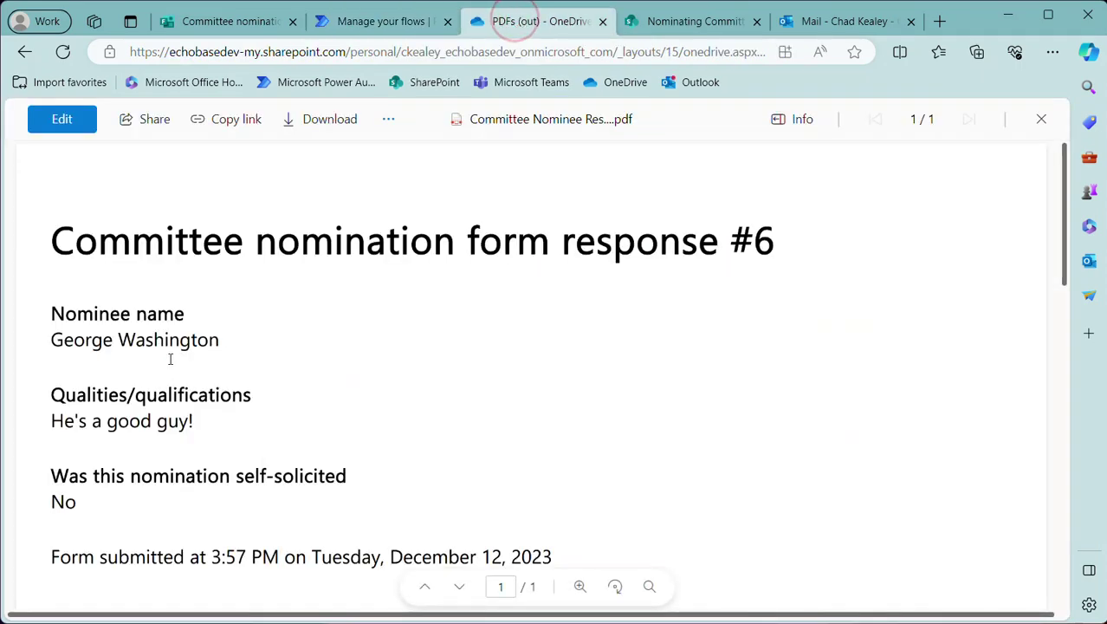
Reload PDFs (out) and open the Committee Nominee Response 7 PDF, then view the SharePoint site
{"action": "left_click", "coordinate": [1019, 119]}
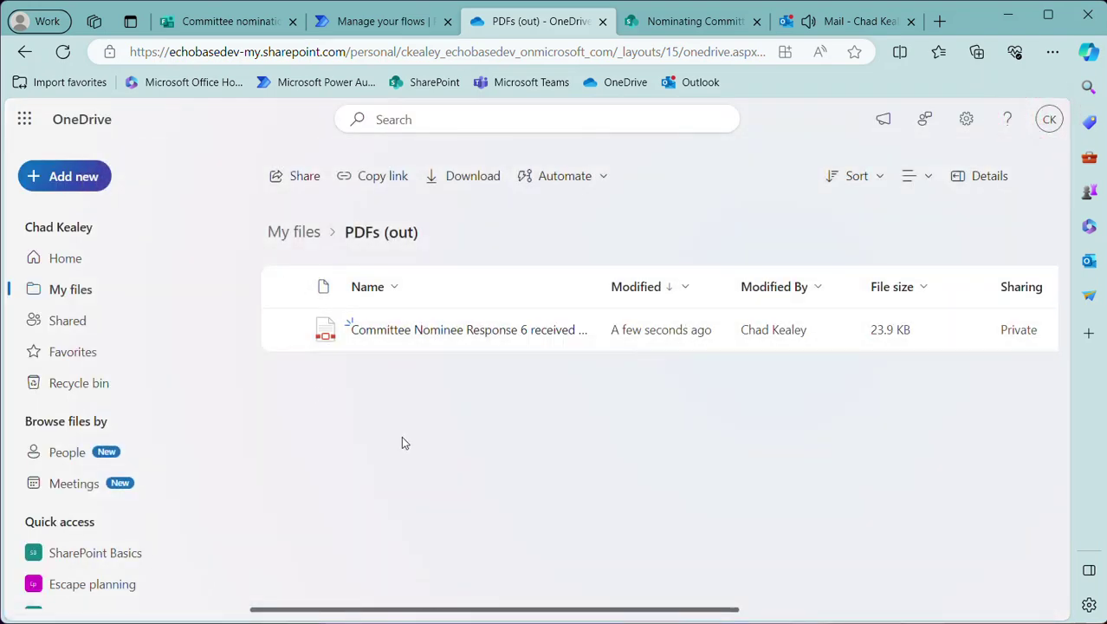
{"action": "left_click", "coordinate": [62, 52]}
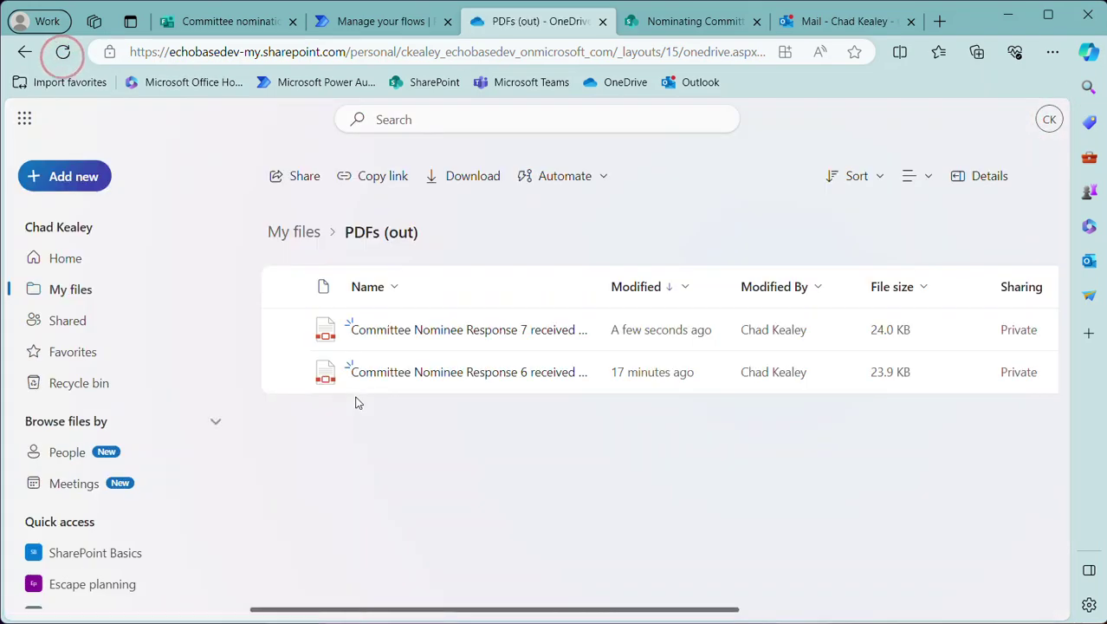
{"action": "left_click", "coordinate": [422, 329]}
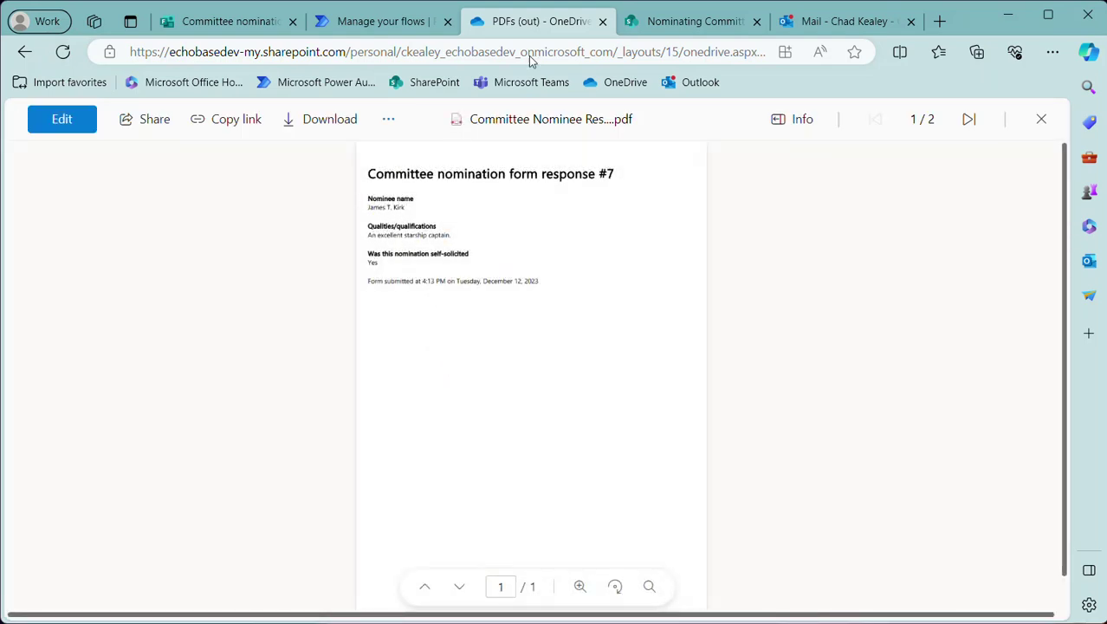
{"action": "left_click", "coordinate": [689, 21]}
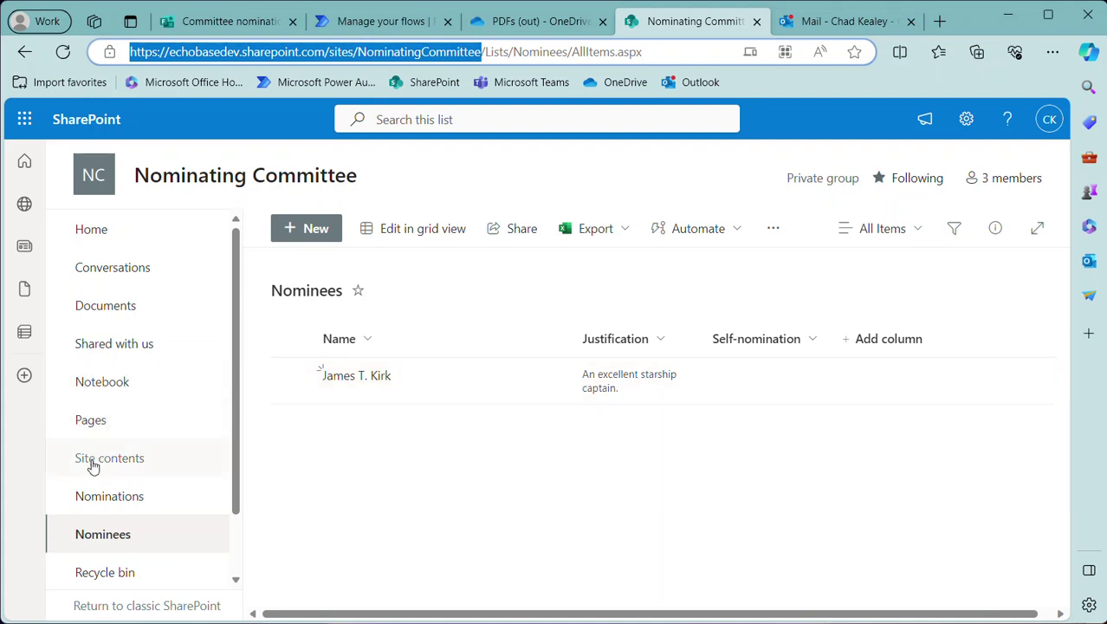
Confirm the Response 7 PDF is stored in the Nominations library, then switch to Outlook Mail
{"action": "left_click", "coordinate": [97, 495]}
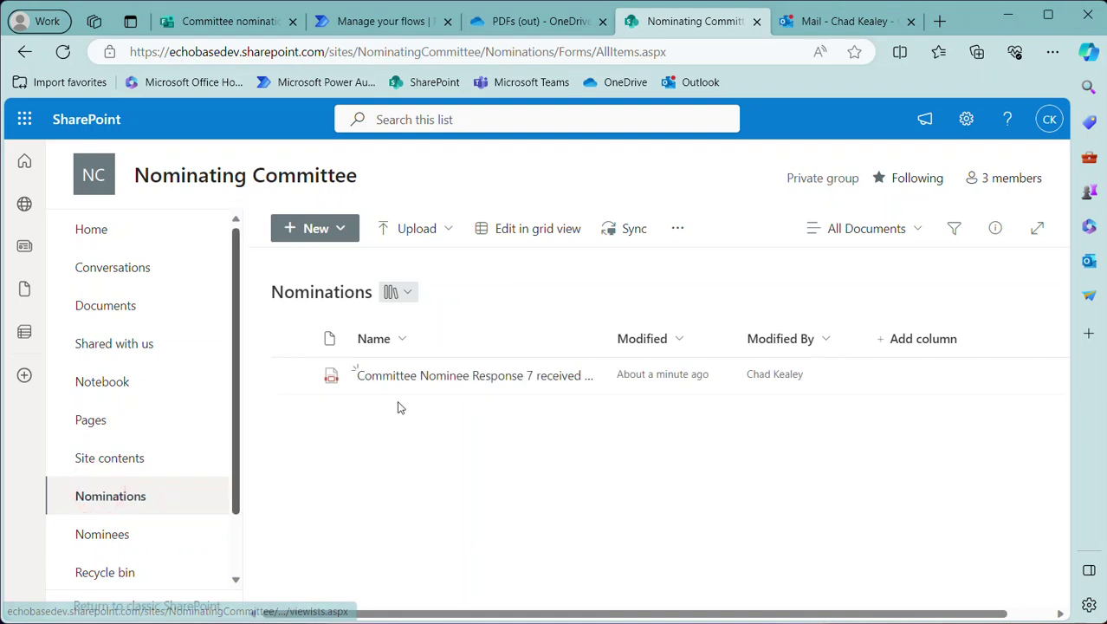
{"action": "mouse_move", "coordinate": [421, 381]}
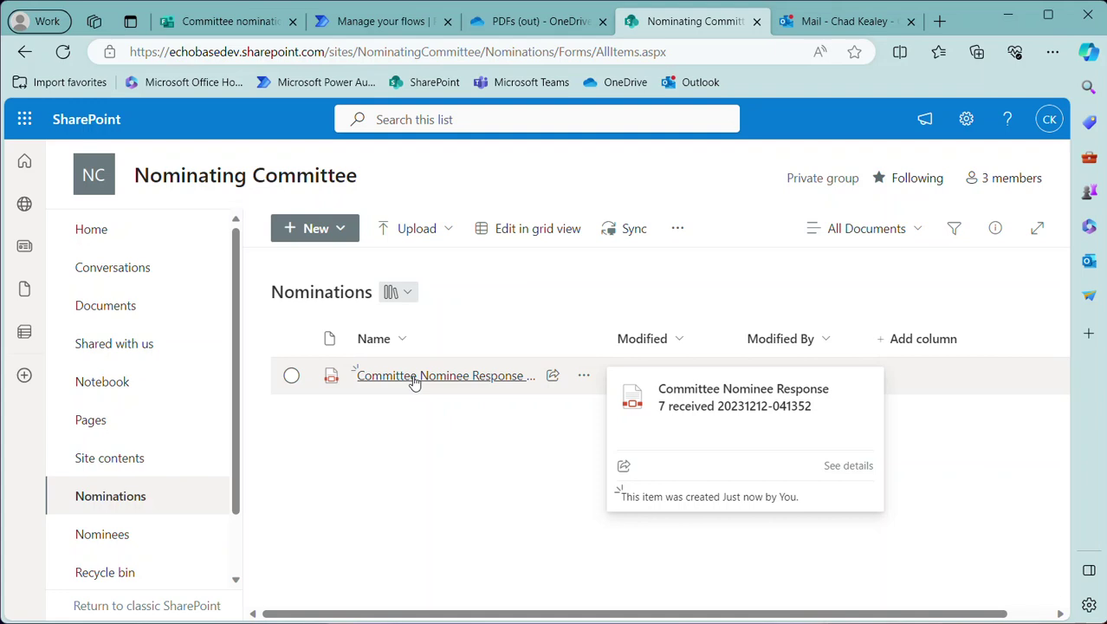
{"action": "left_click", "coordinate": [845, 20]}
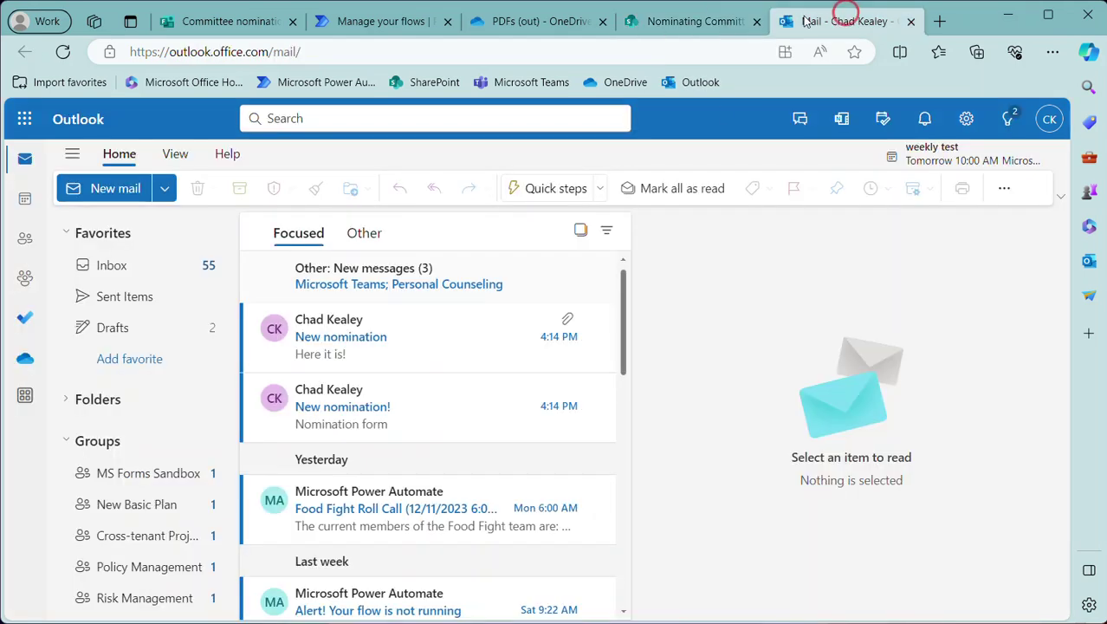
Read the 'New nomination' email with the PDF attachment and the 'New nomination!' email with the Nominations link
{"action": "left_click", "coordinate": [360, 426]}
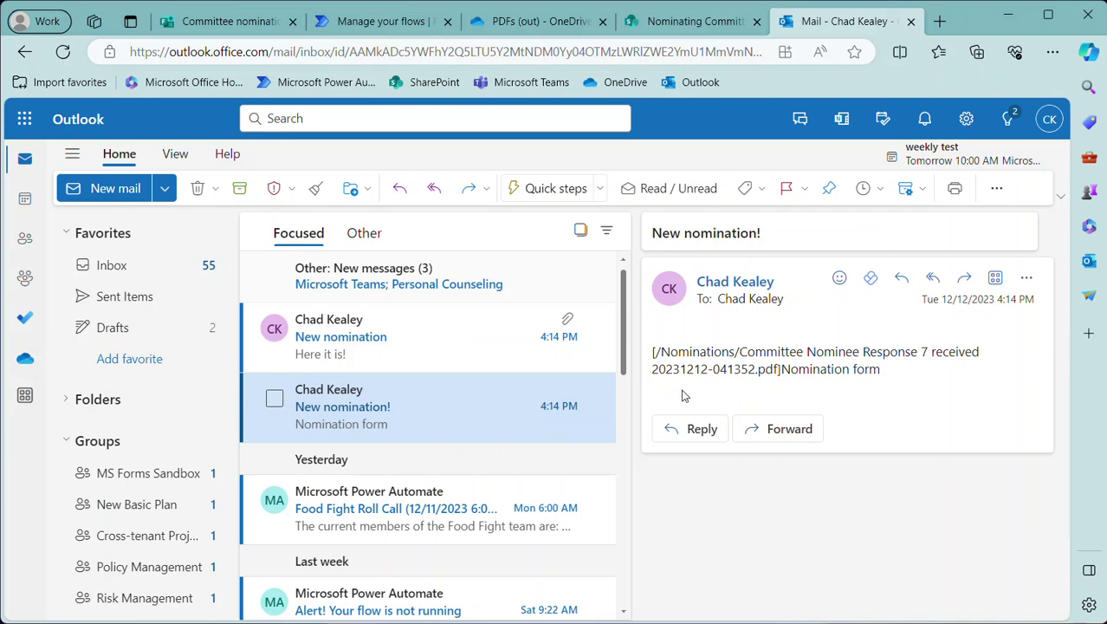
{"action": "left_click", "coordinate": [336, 344]}
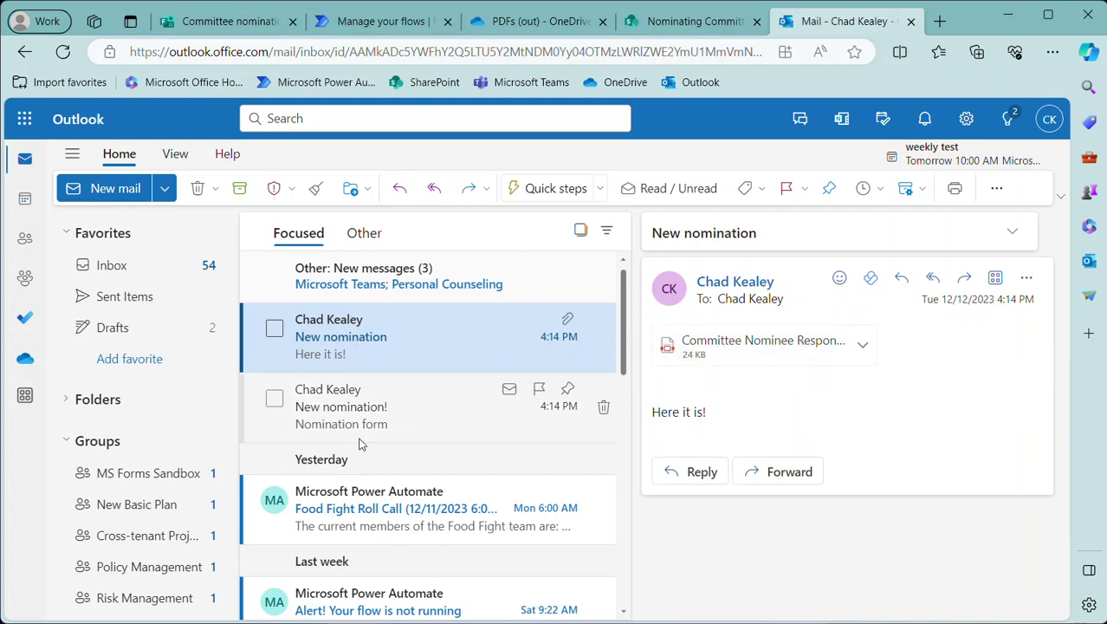
{"action": "left_click", "coordinate": [319, 417]}
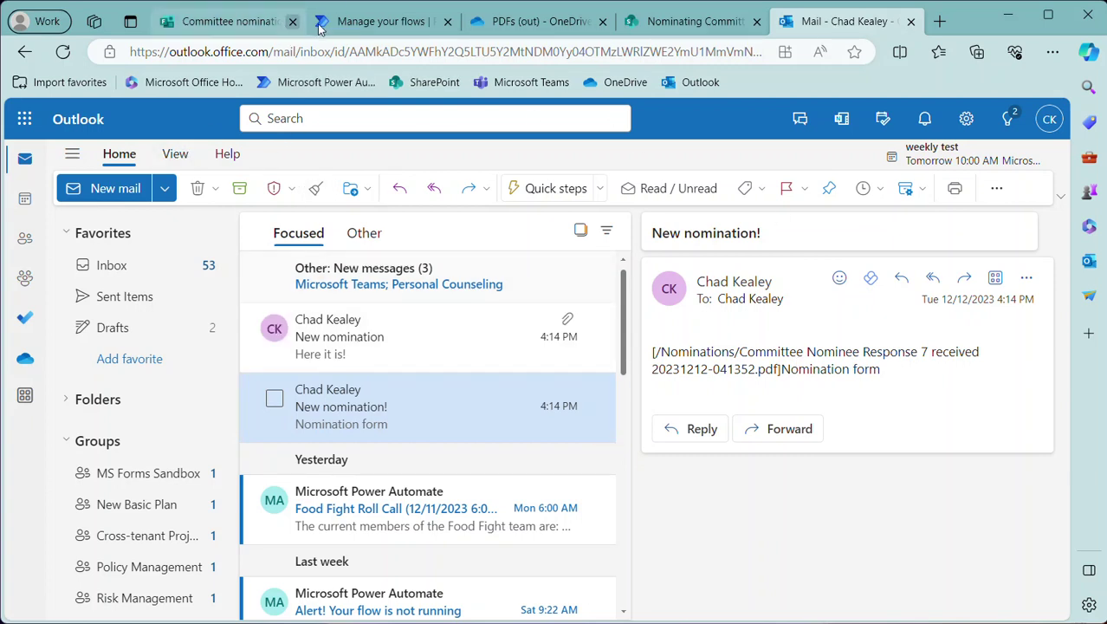
{"action": "mouse_move", "coordinate": [360, 21]}
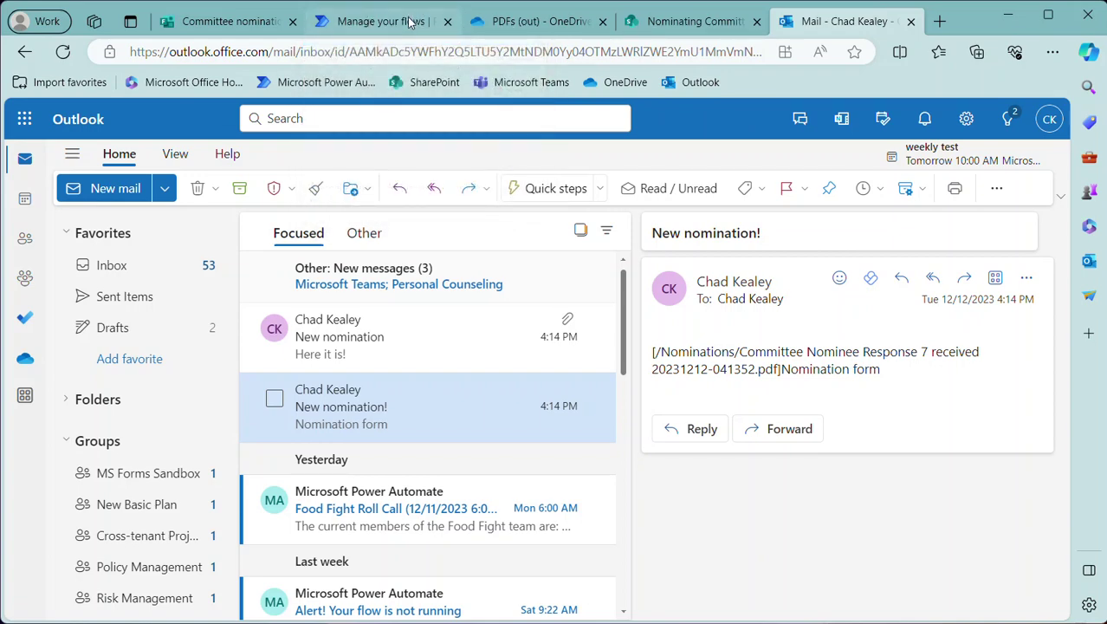
{"action": "mouse_move", "coordinate": [409, 17]}
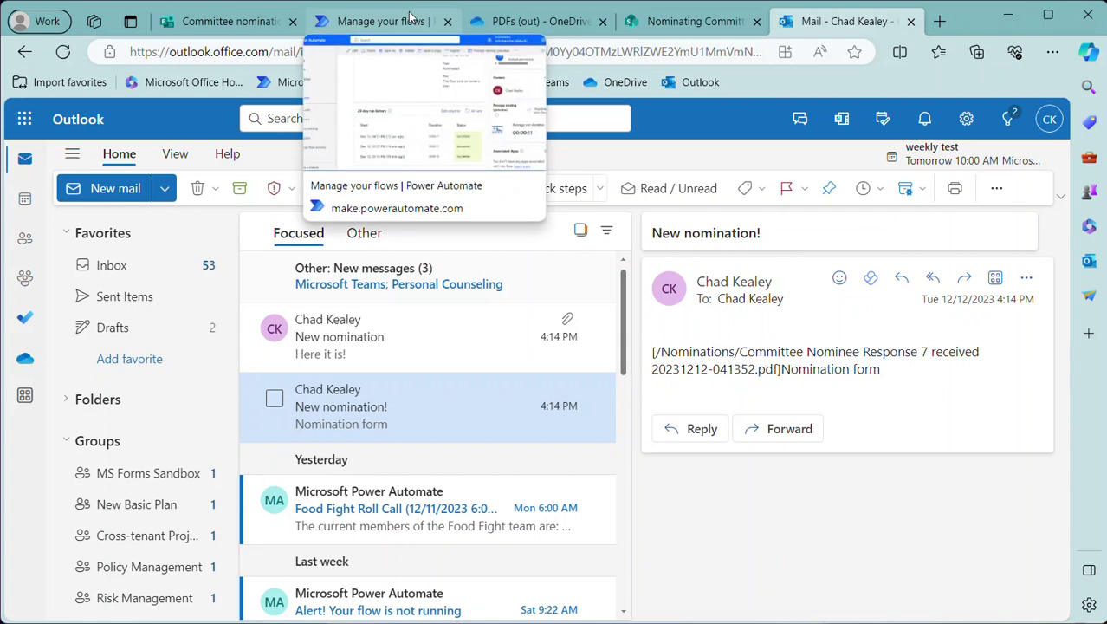